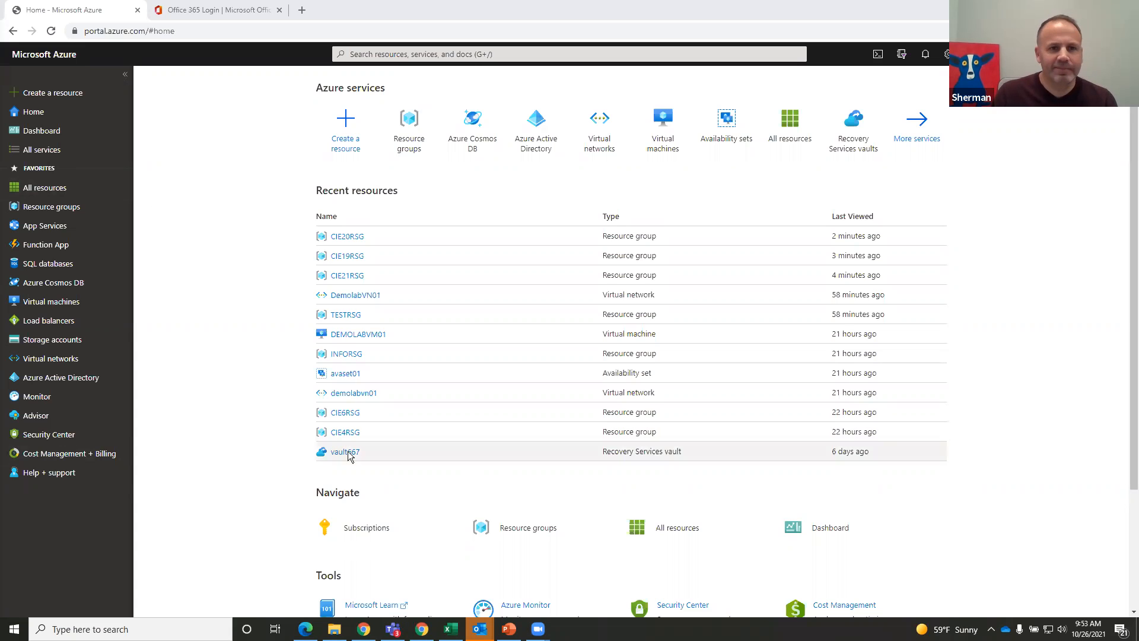
Search Windows for "how to chang mouse pointer size and color".
left_click(250, 259)
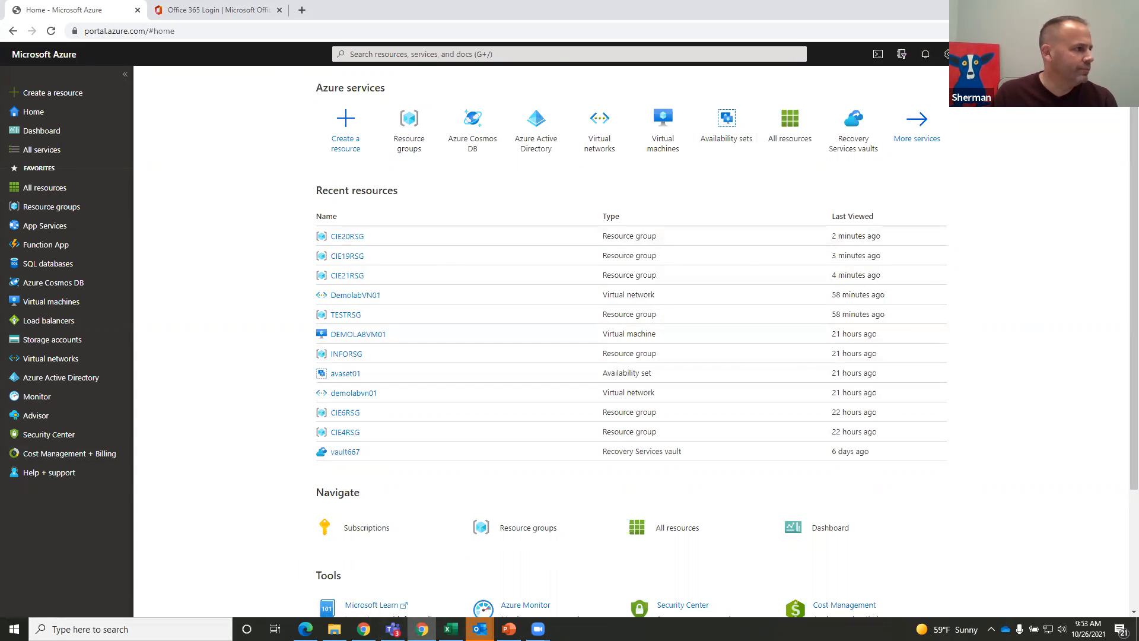
left_click(142, 629)
type("how to cha")
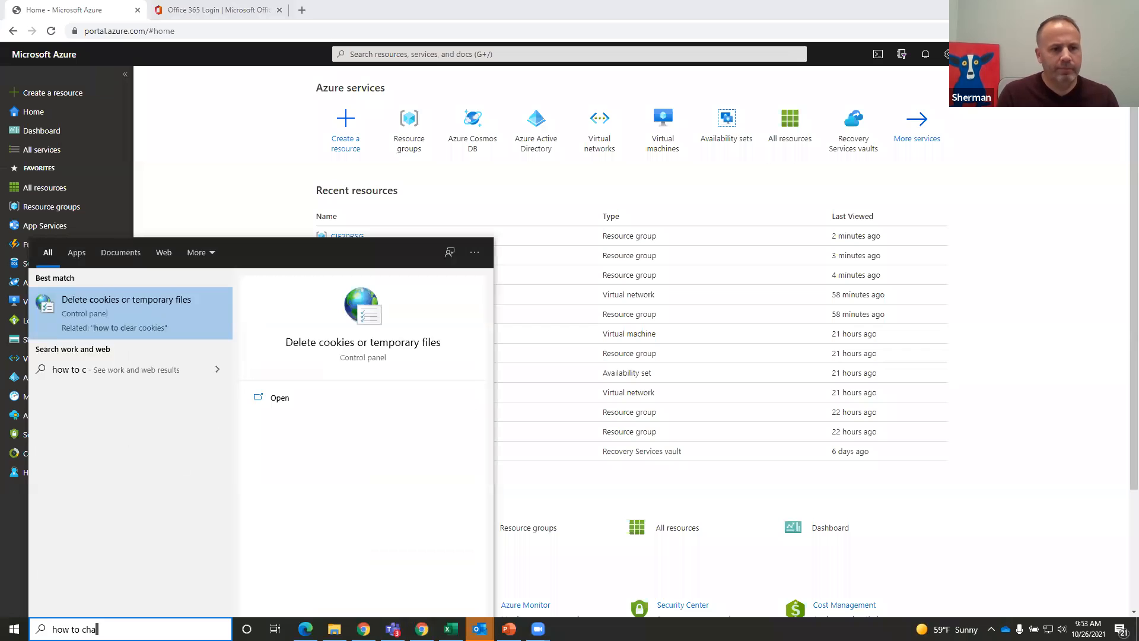
type("bge")
key("BackSpace")
key("BackSpace")
key("BackSpace")
type("ng mouse s")
key("BackSpace")
type("pointer size a")
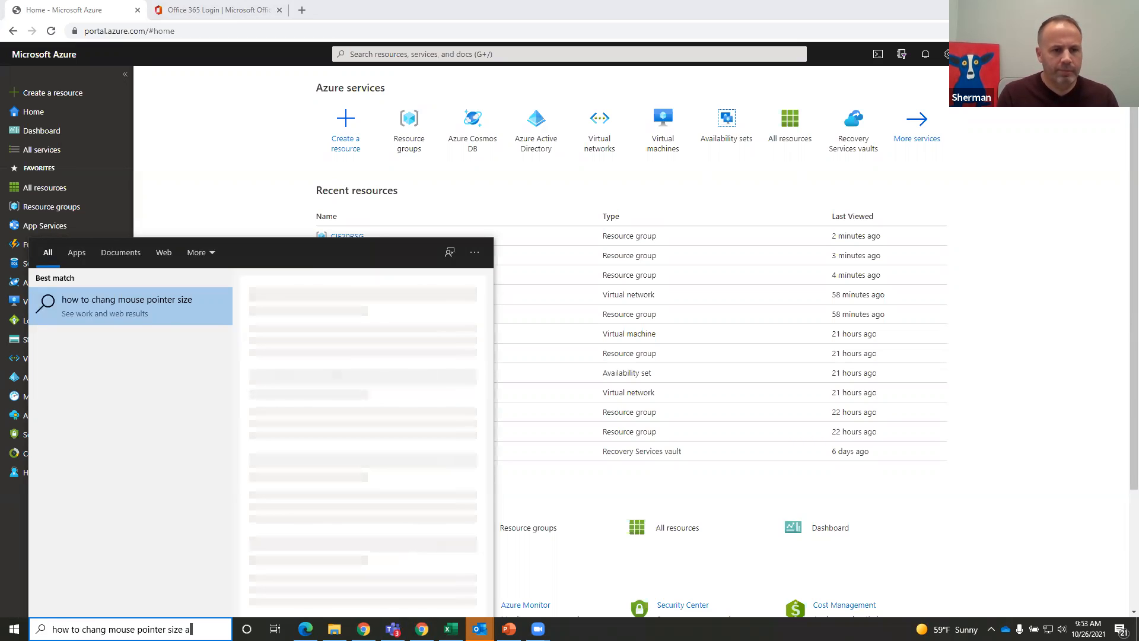
type("nd color")
key("Escape")
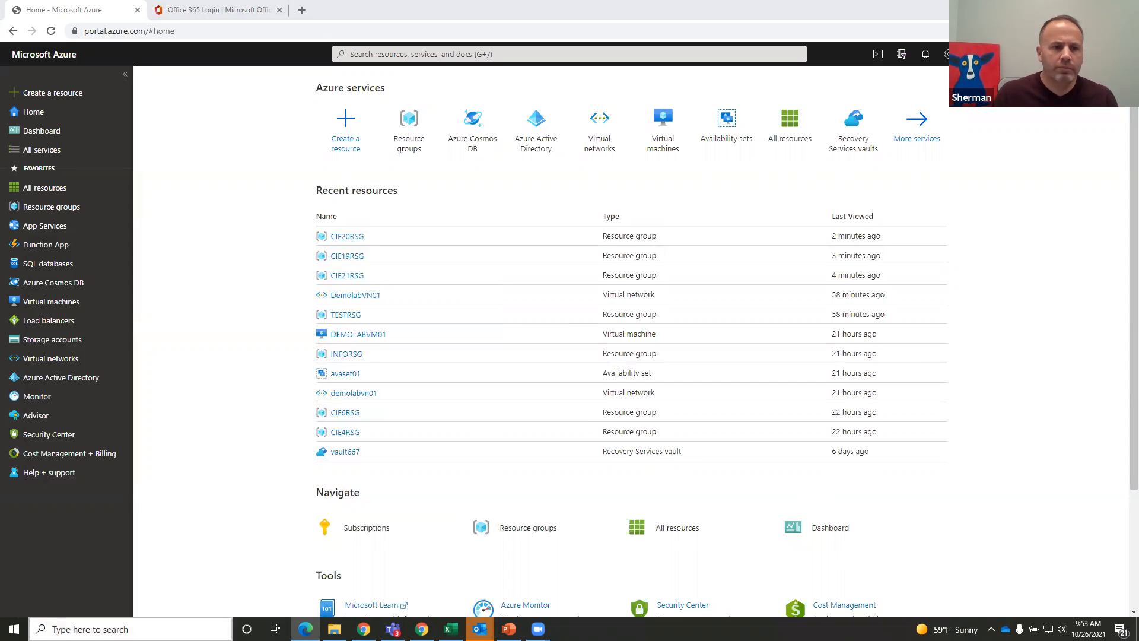
Search Windows for "cursor", open the mouse pointer display or speed properties, and move the dialog out of the way.
key("super")
type("cursor")
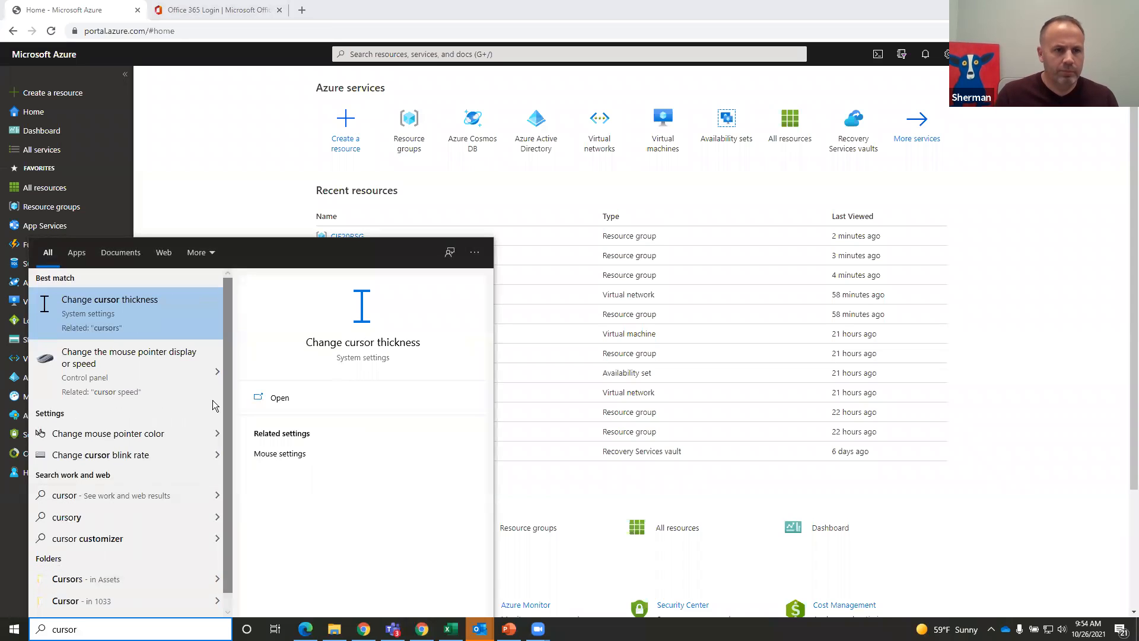
left_click(92, 363)
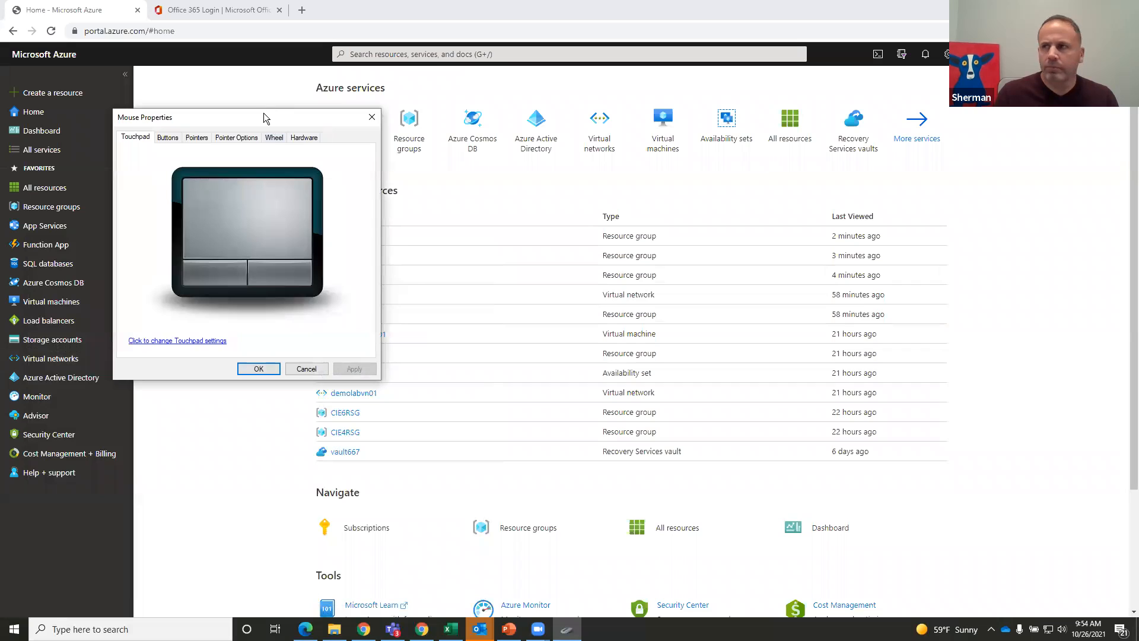
left_click_drag(265, 117, 0, 117)
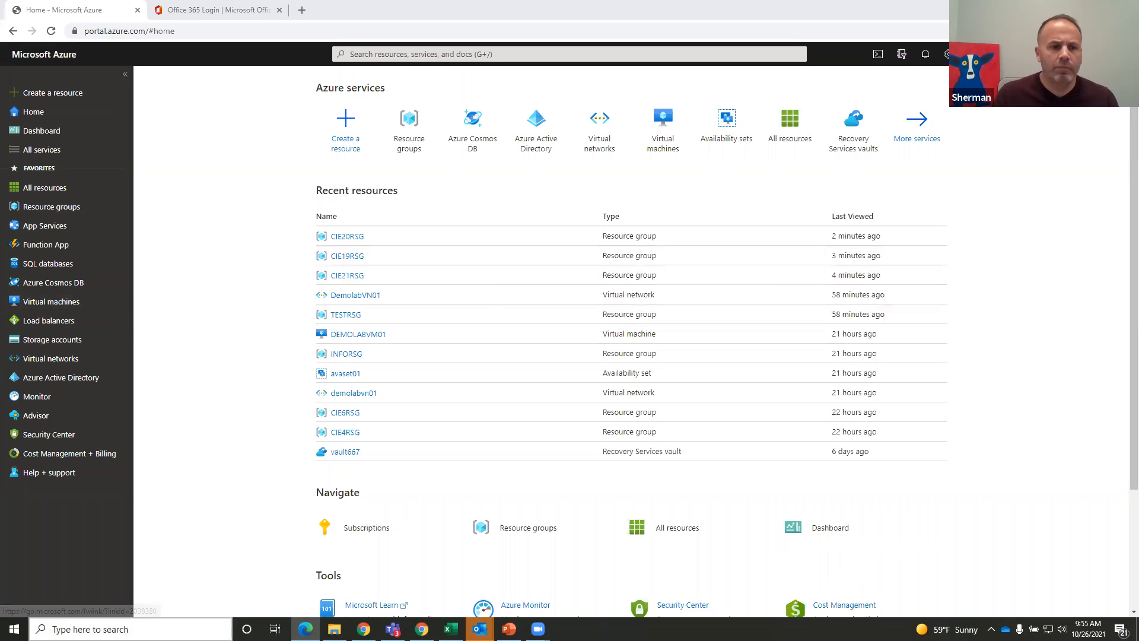
Search Windows for its settings and open the Mouse pointer page under Ease of Access.
left_click(54, 628)
type("windows")
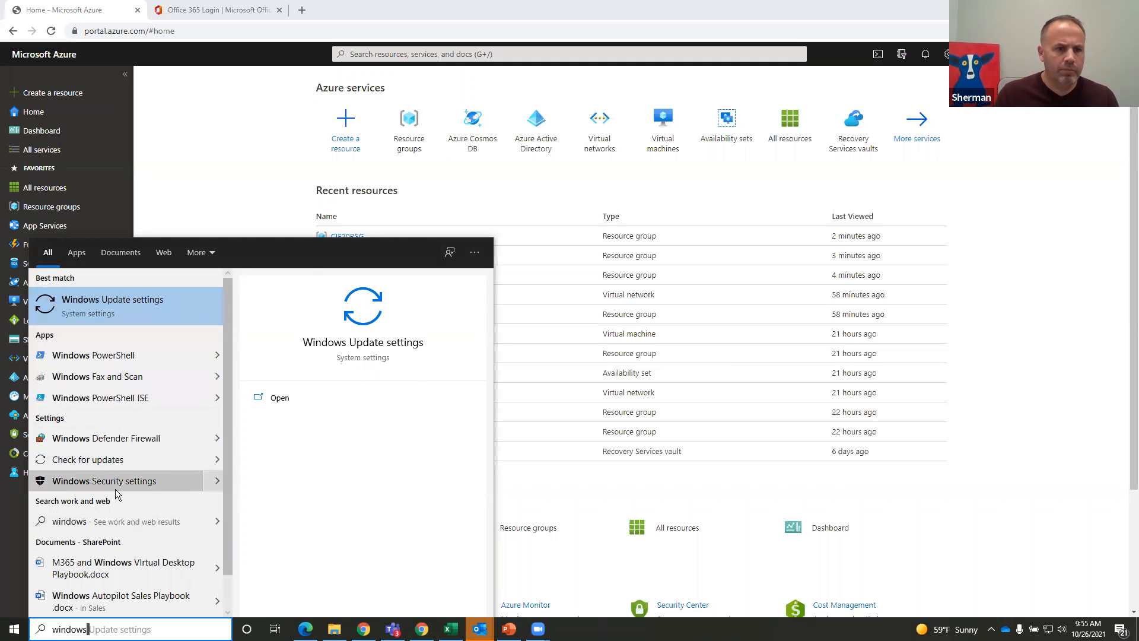
type(" settings")
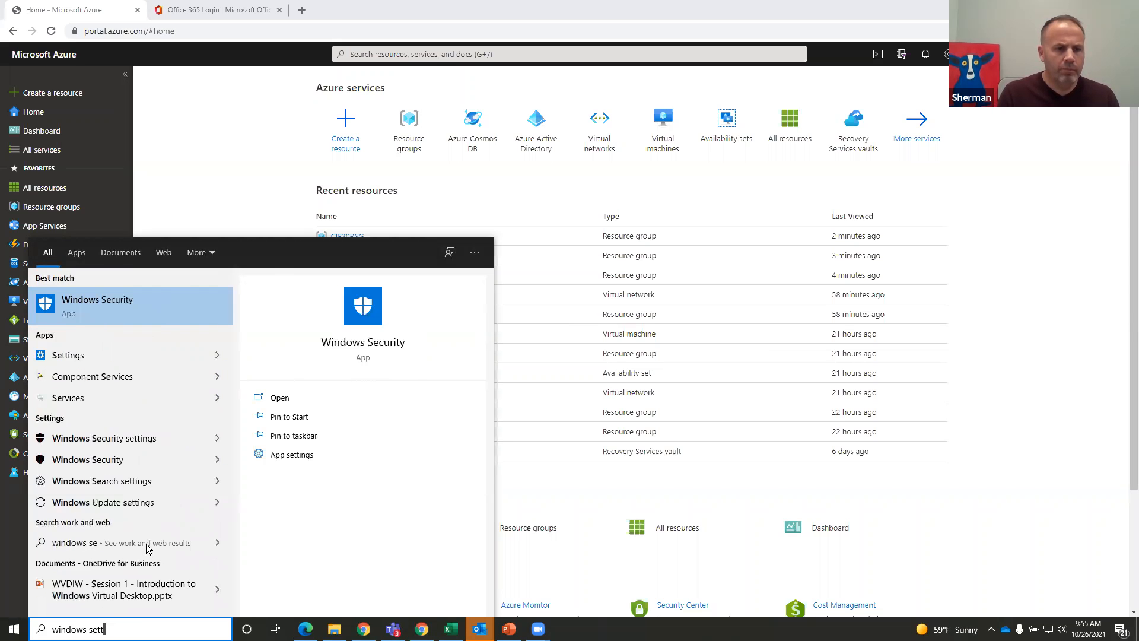
key("Return")
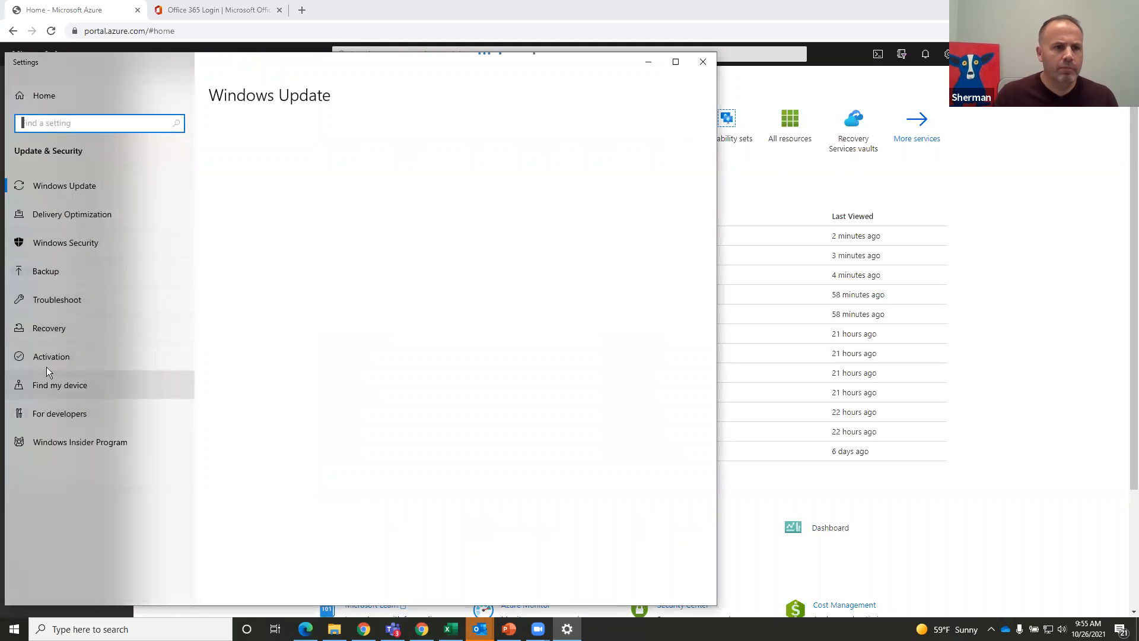
left_click(47, 94)
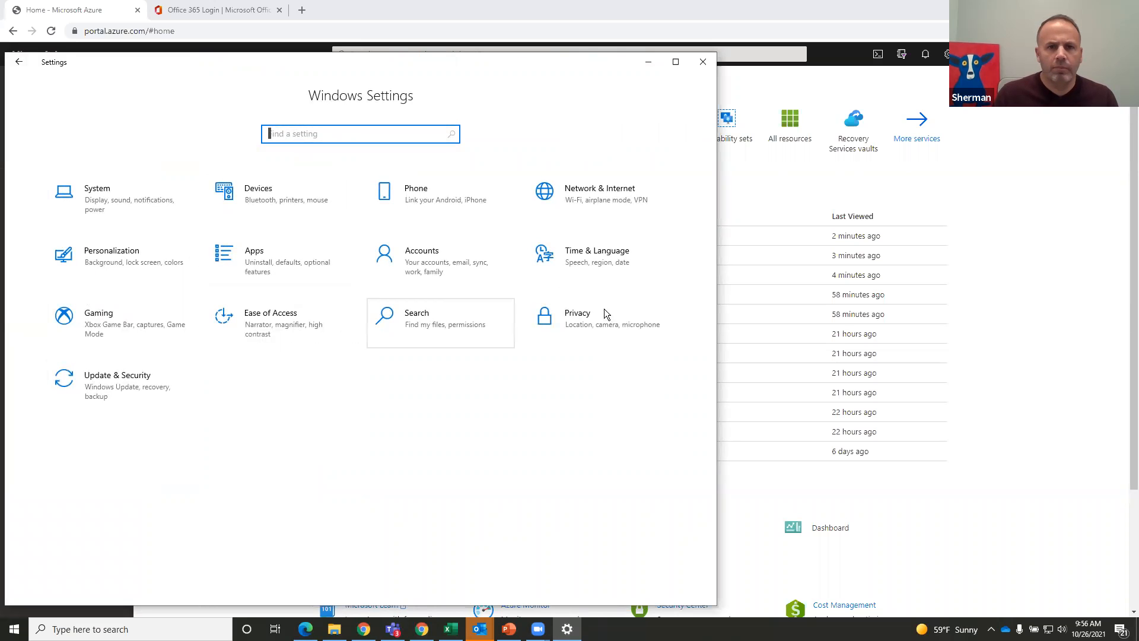
left_click(257, 317)
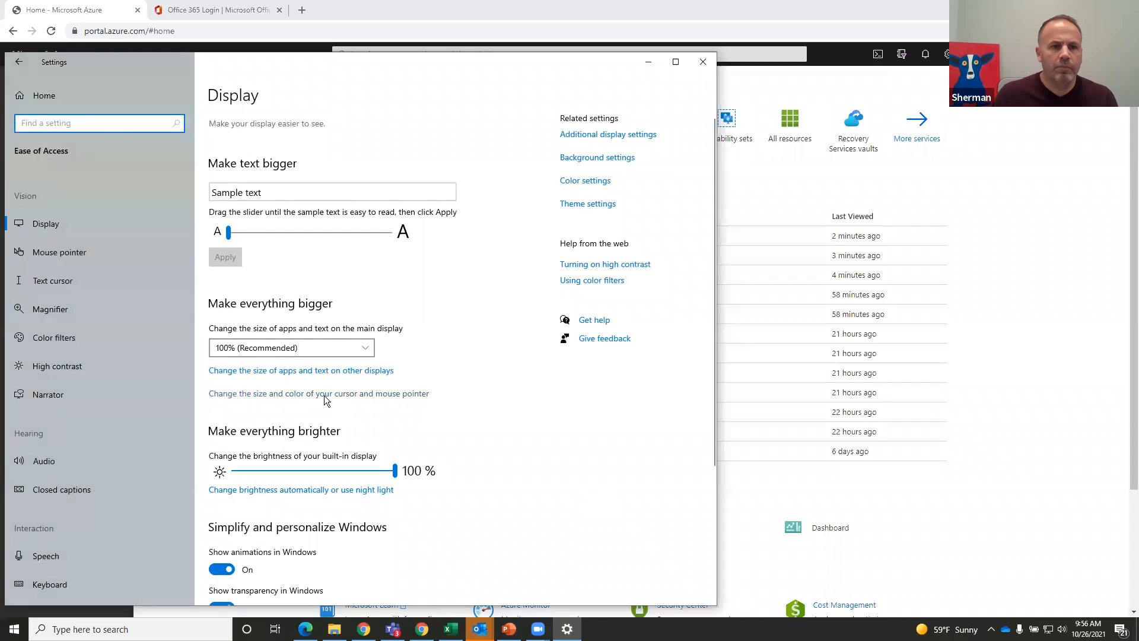
scroll(494, 410, "down", 1)
scroll(495, 415, "down", 3)
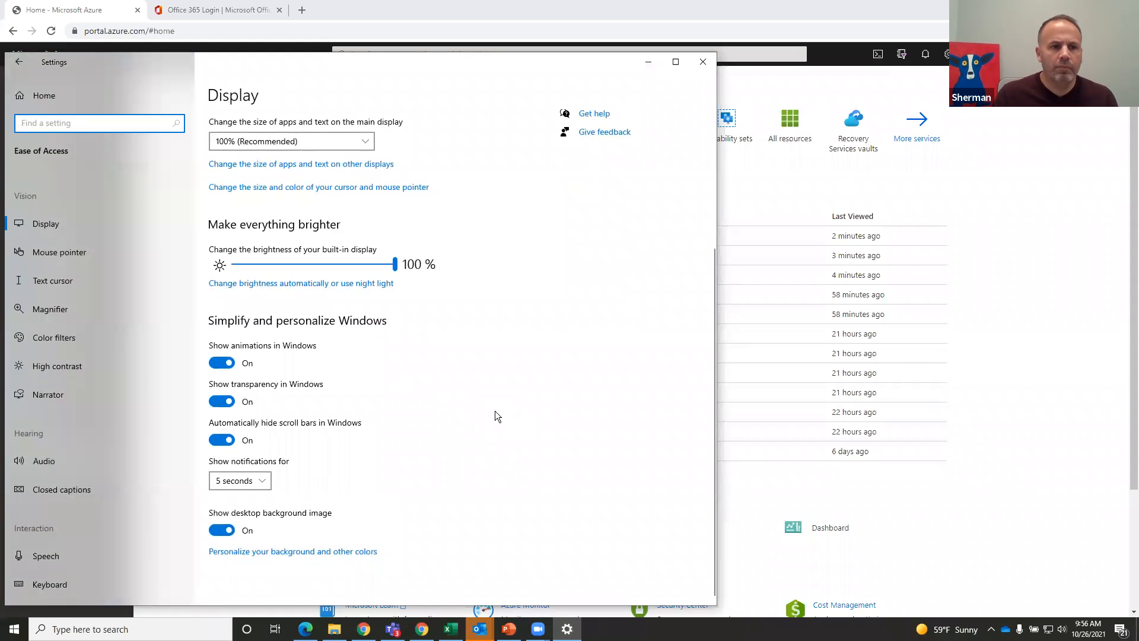
left_click(40, 249)
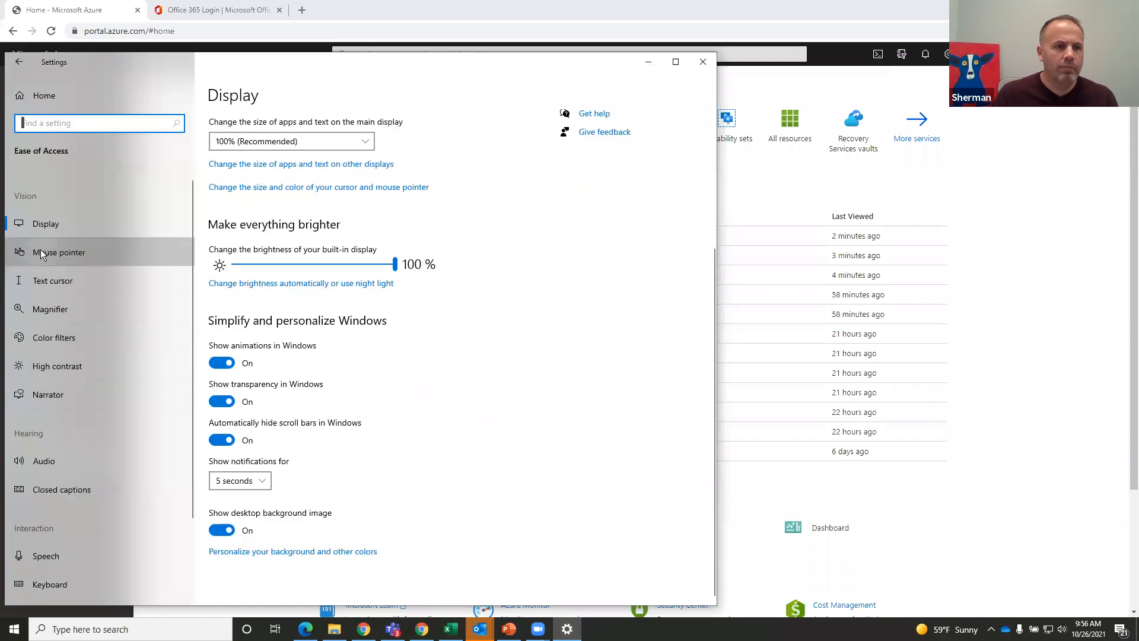
Enlarge the mouse pointer to about the middle of the size range, give it the lime suggested color, and close Settings.
left_click_drag(232, 212, 309, 225)
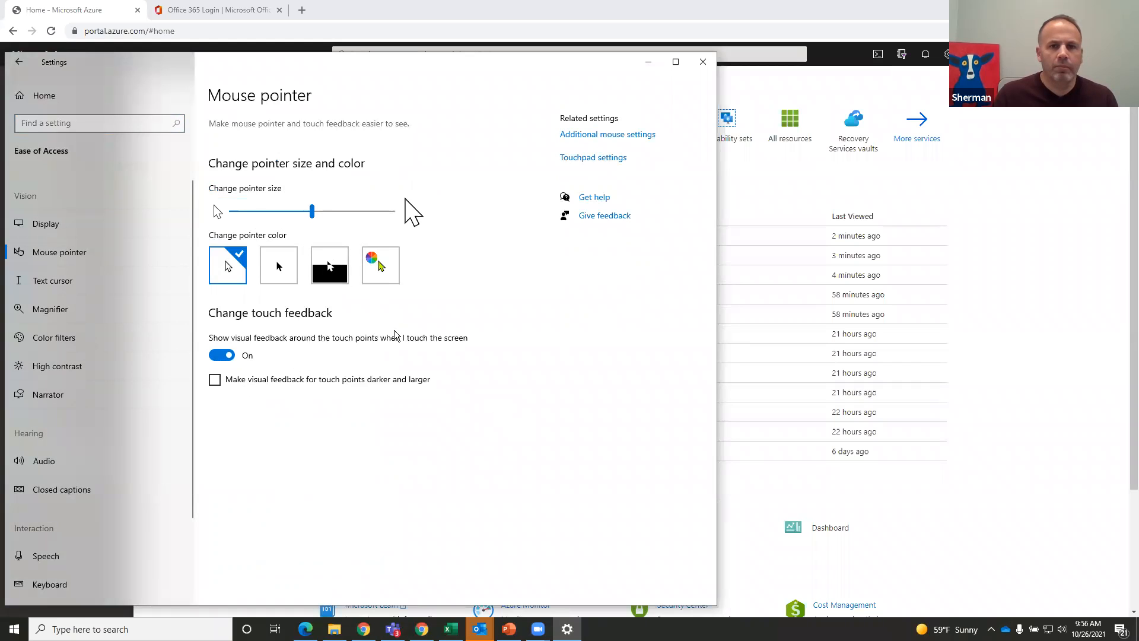
left_click(381, 269)
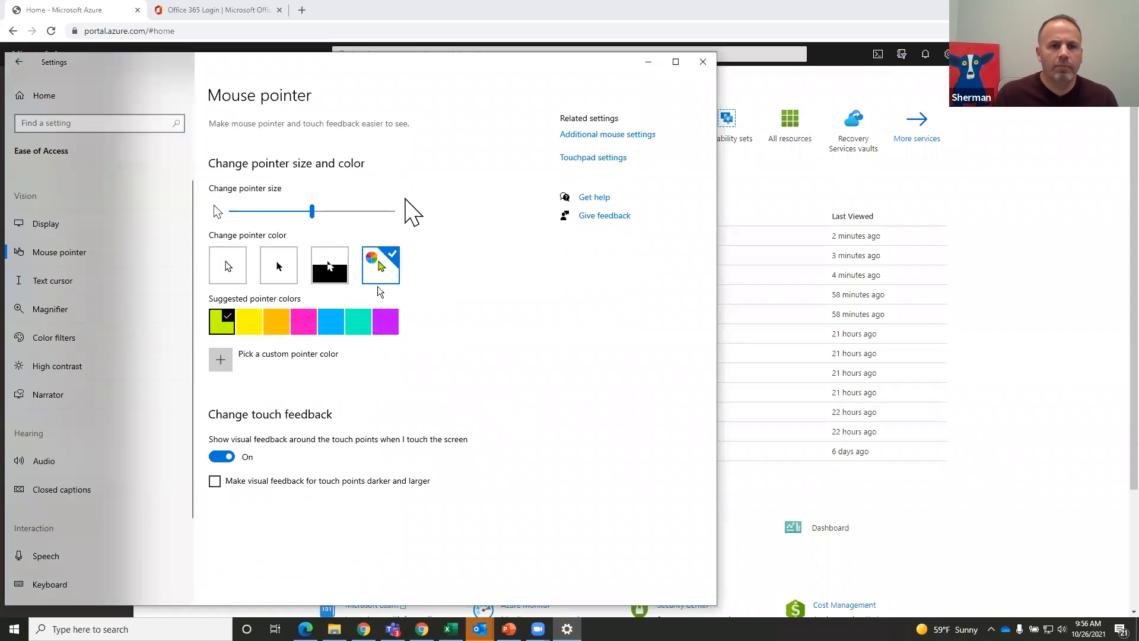
left_click(252, 328)
left_click(221, 320)
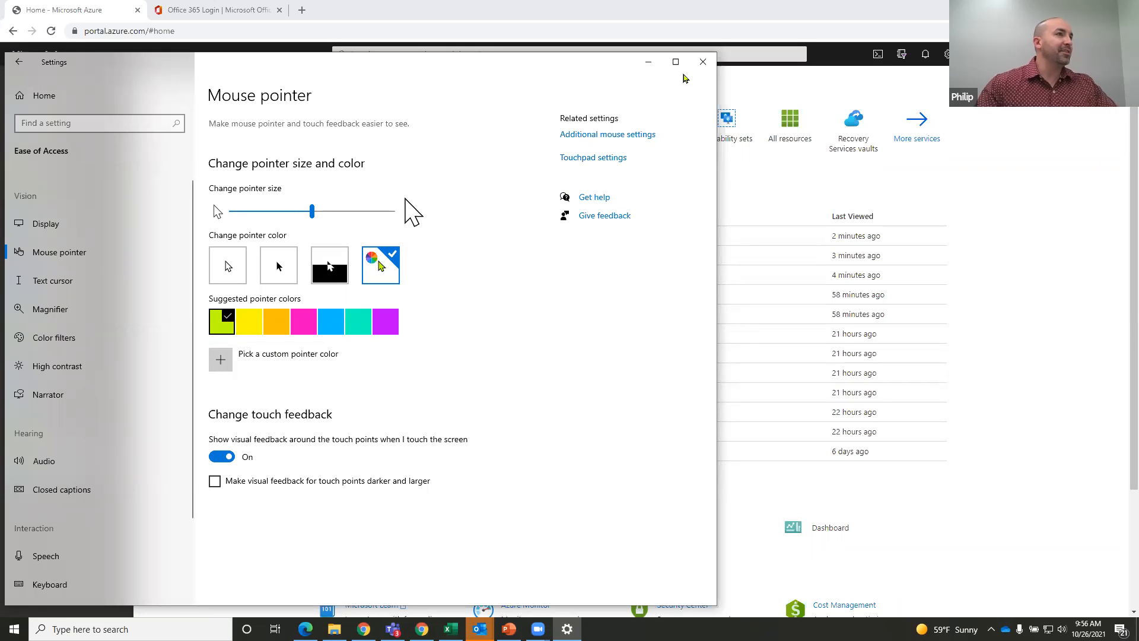
left_click(703, 62)
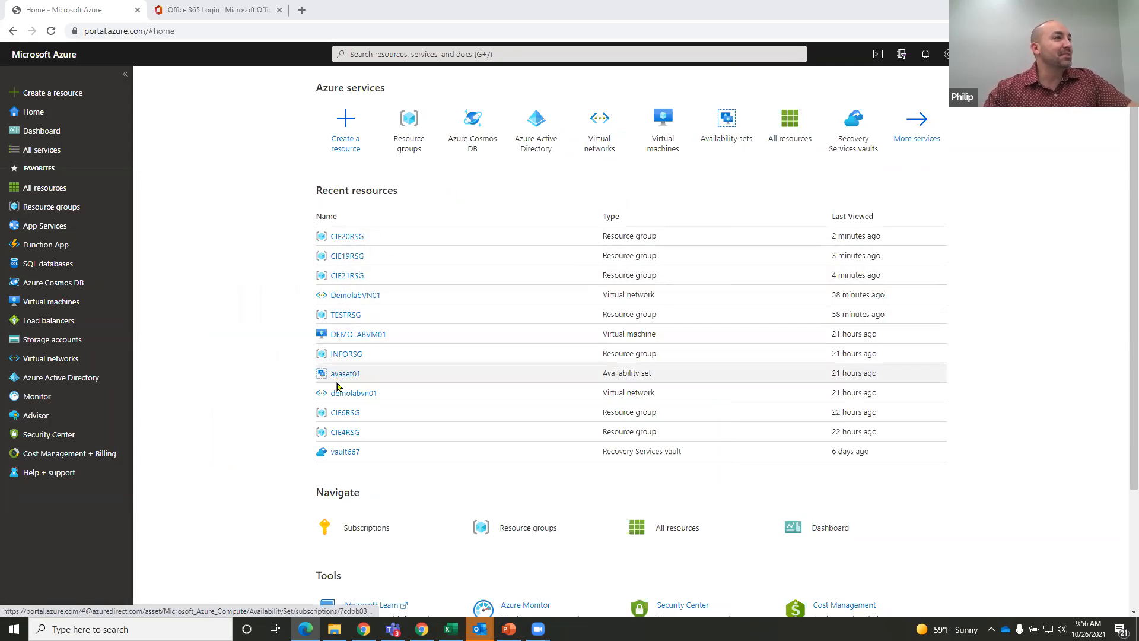
Show the Azure portal's feedback form and dismiss it without submitting anything.
mouse_move(339, 381)
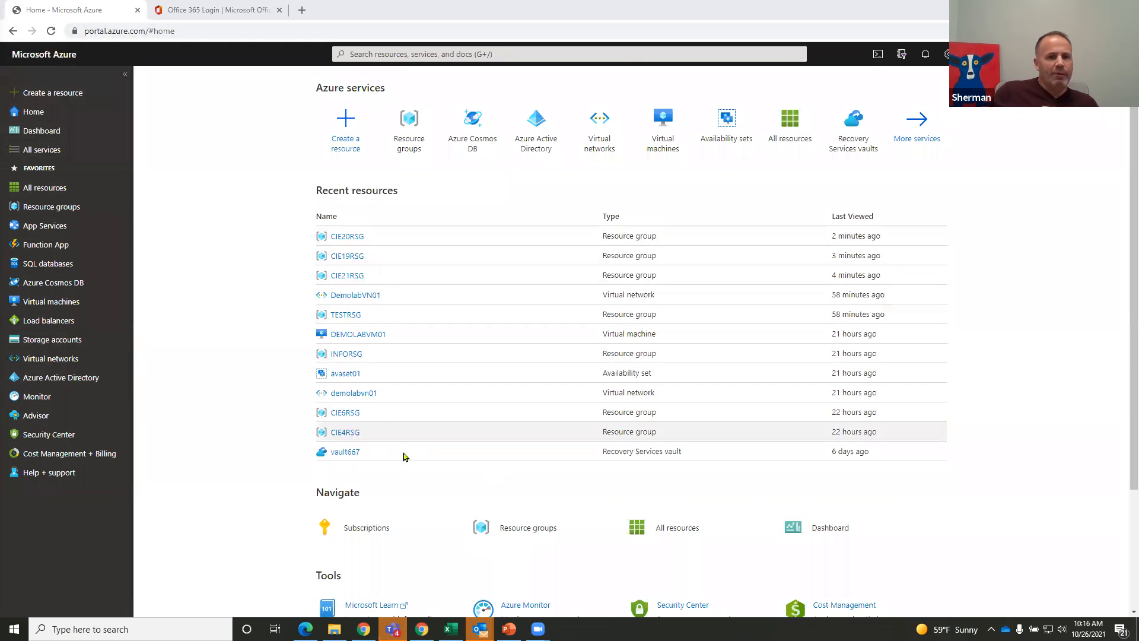
mouse_move(347, 238)
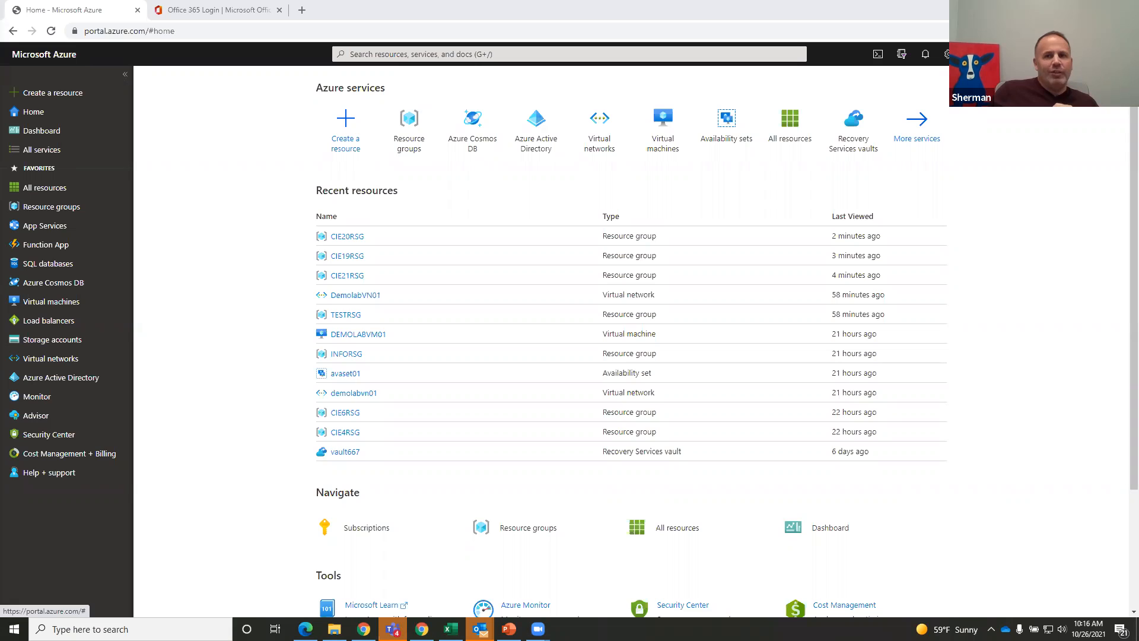
left_click(997, 54)
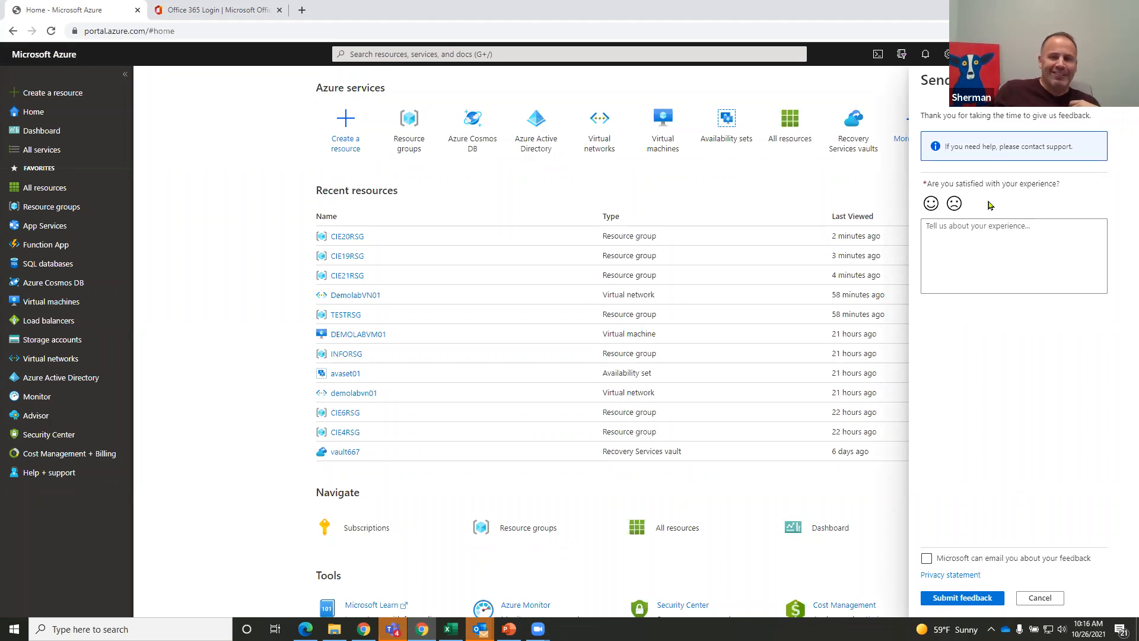
left_click(997, 54)
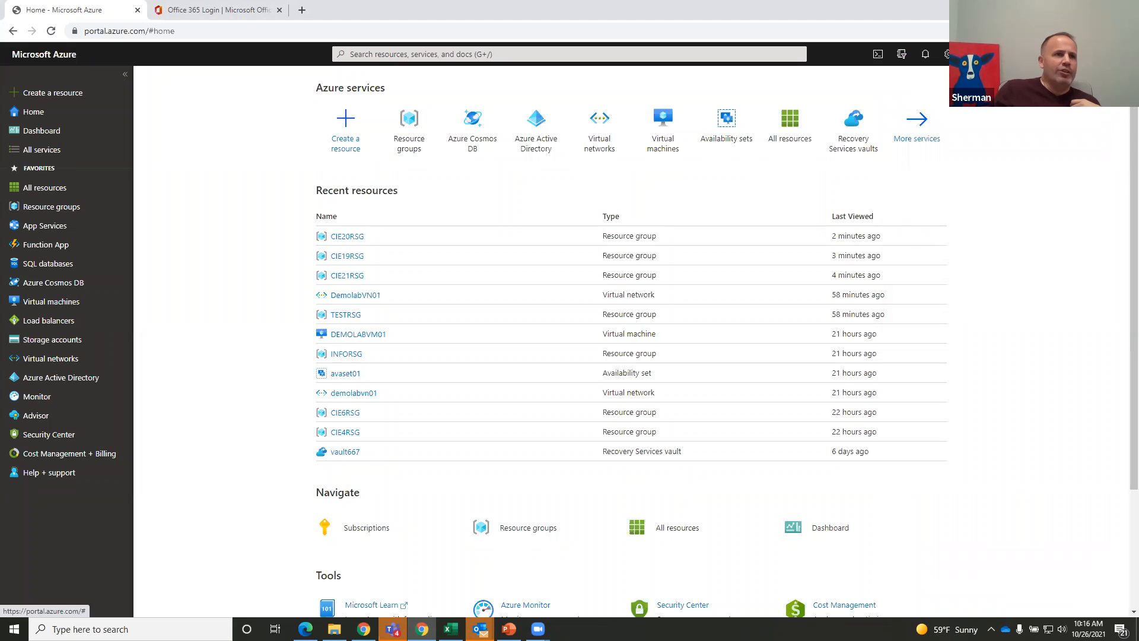
View the Service Health issues page through Support + troubleshooting, and return to the portal home page.
left_click(973, 54)
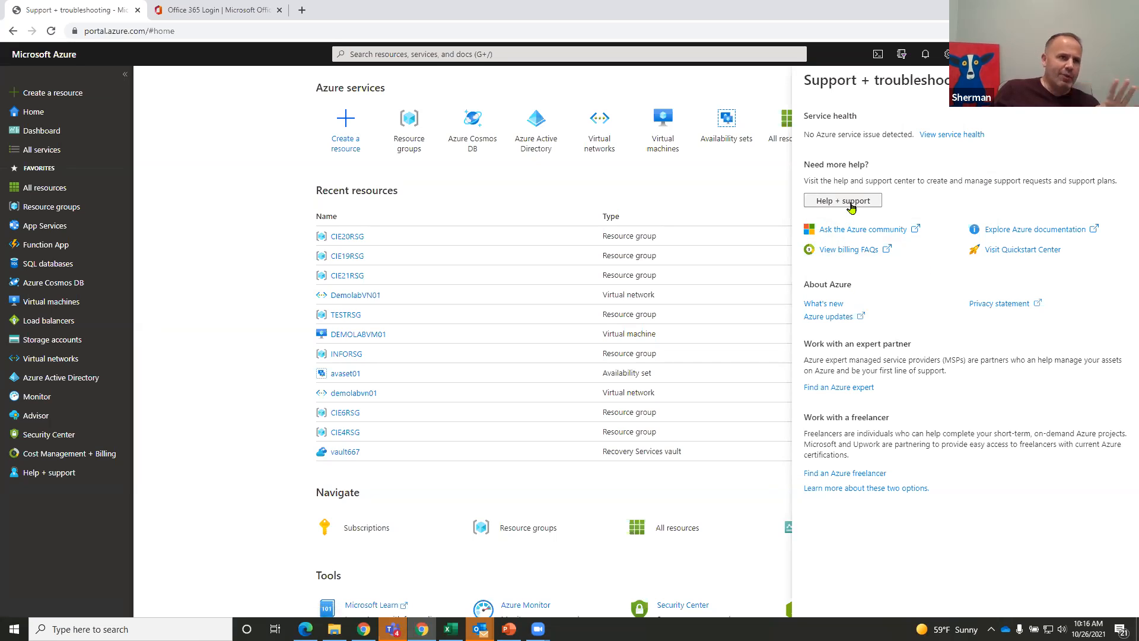
left_click(957, 138)
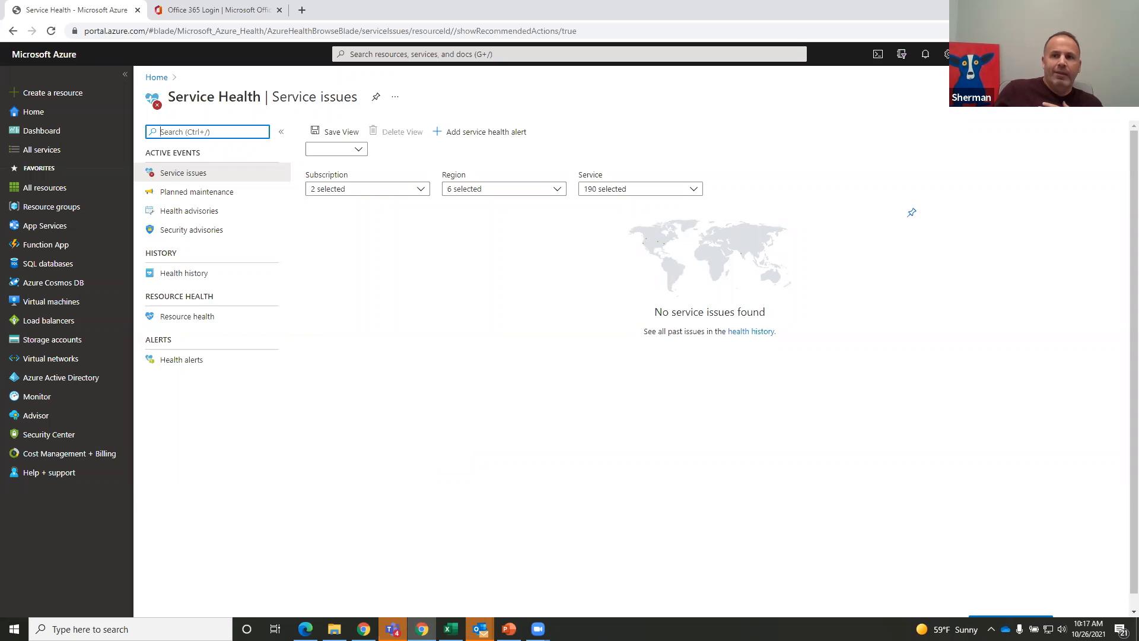
left_click(1124, 96)
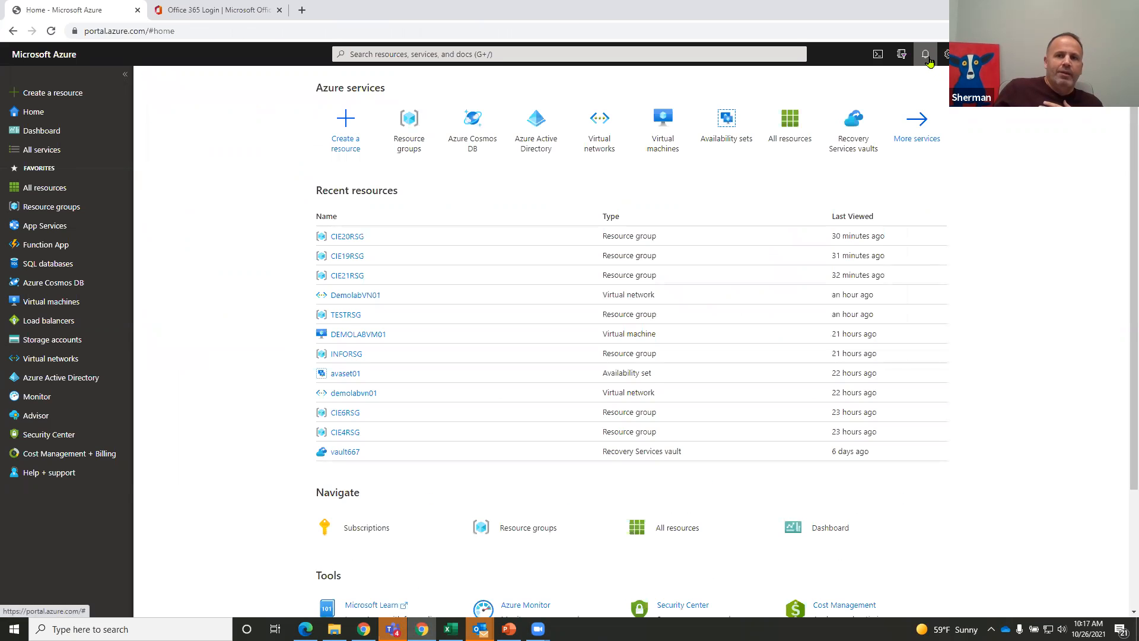
View the portal notifications and the Cloud Shell storage setup, closing each without creating storage.
left_click(927, 58)
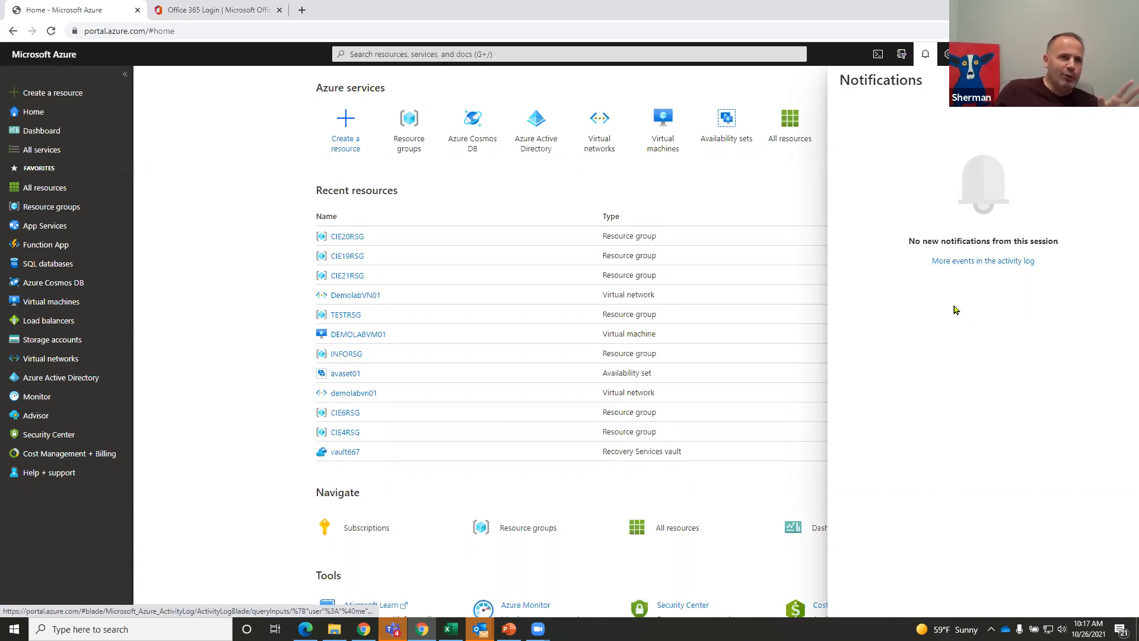
left_click(1123, 79)
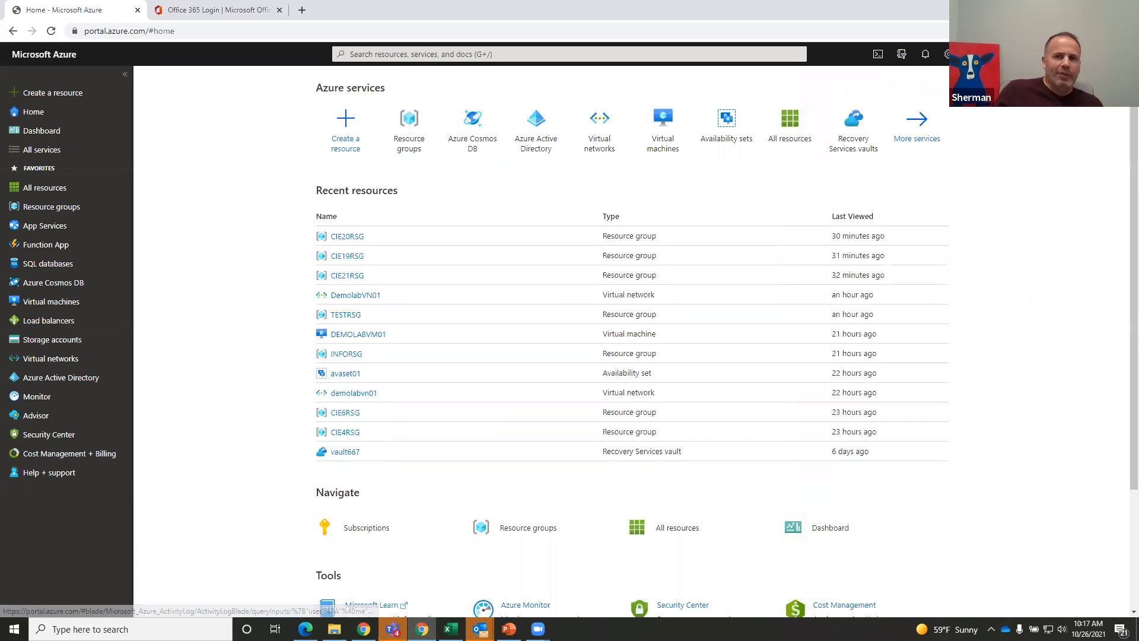
left_click(879, 55)
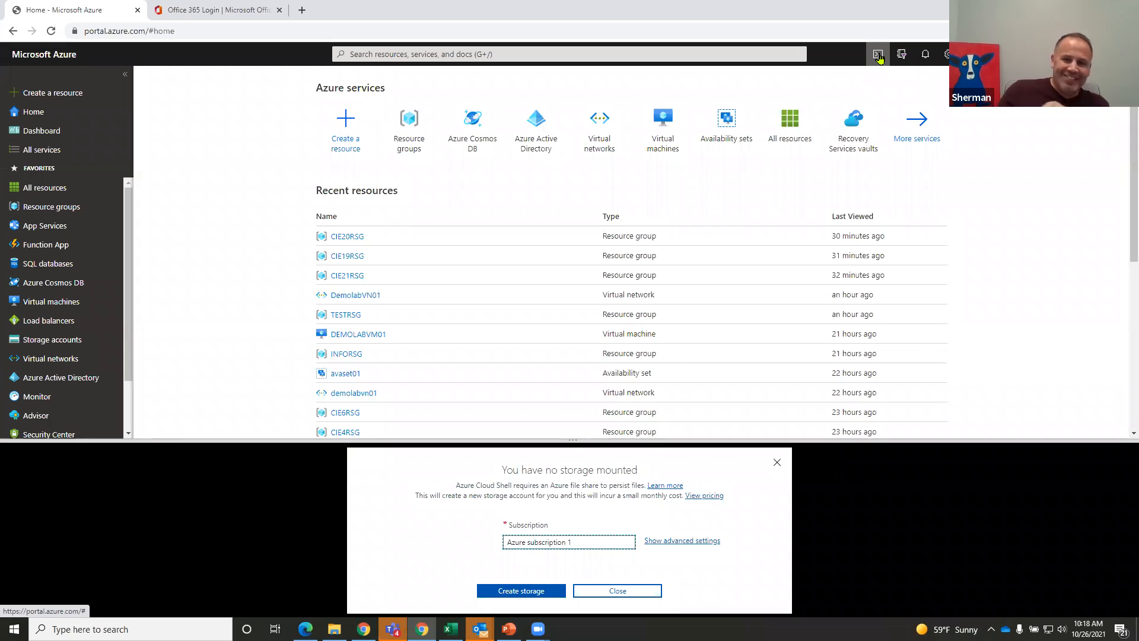
left_click(778, 462)
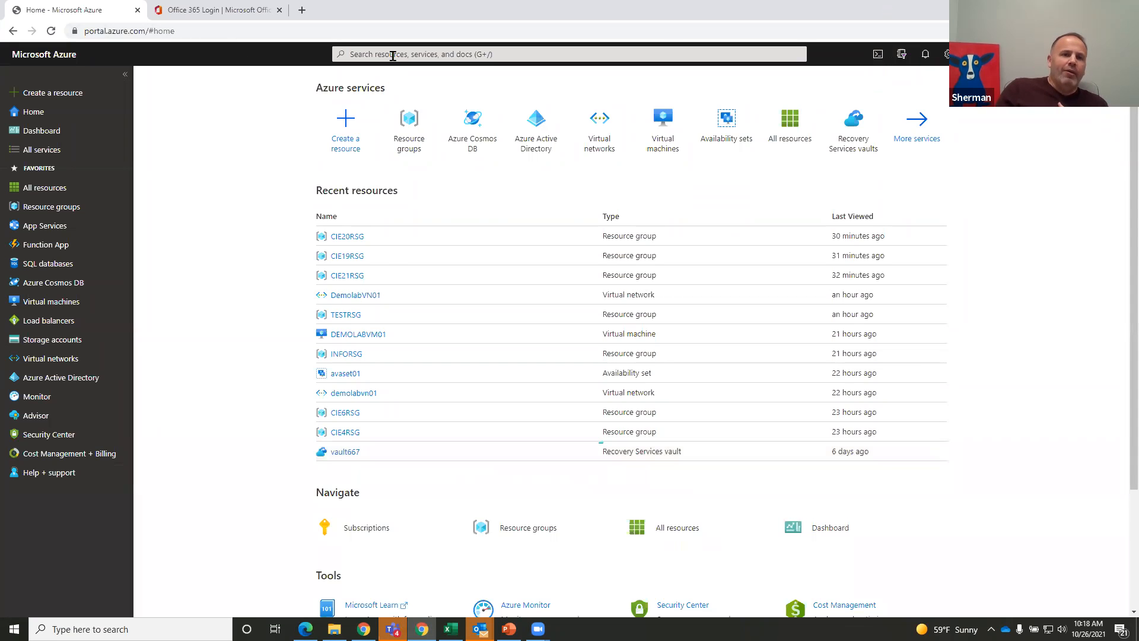
Search the Azure portal for "ava", clear the query, and search for "vir".
left_click(393, 55)
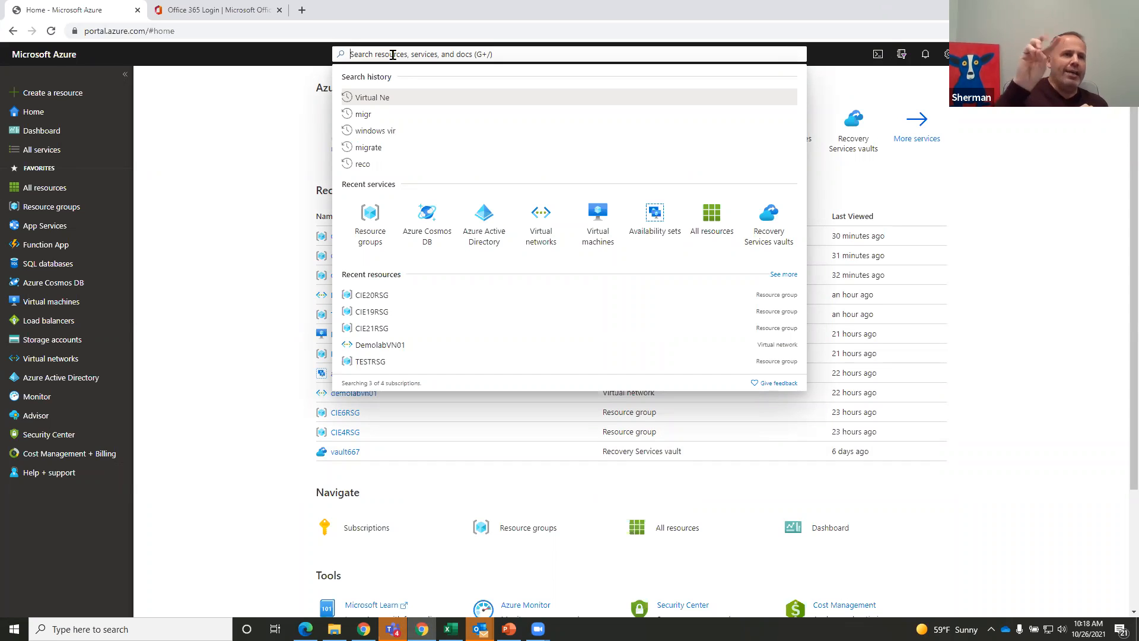
type("a")
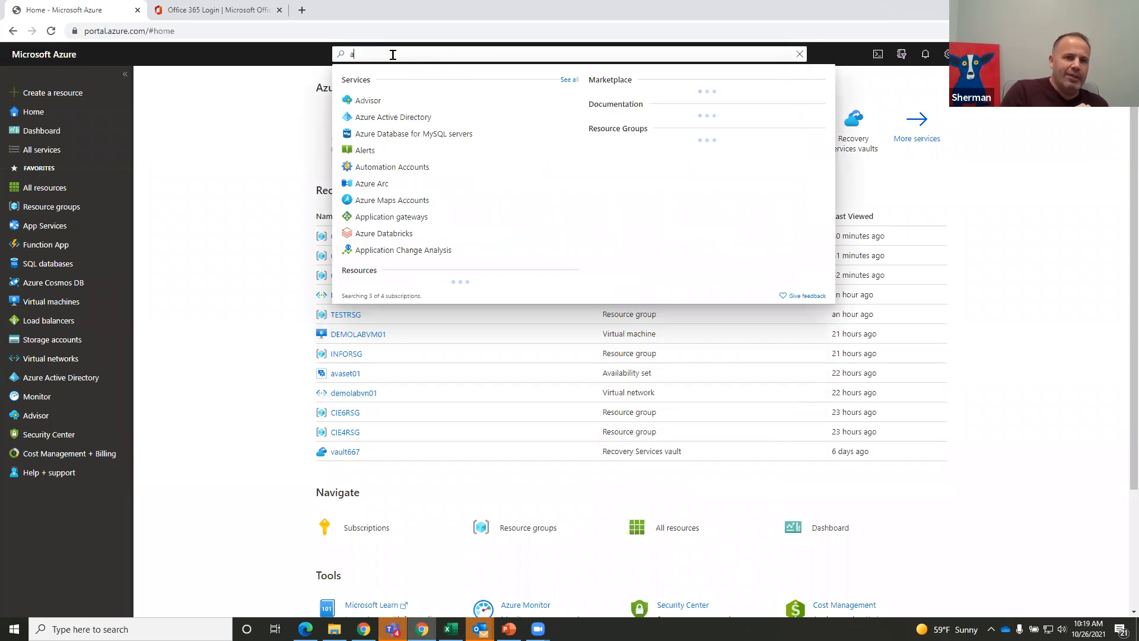
type("va")
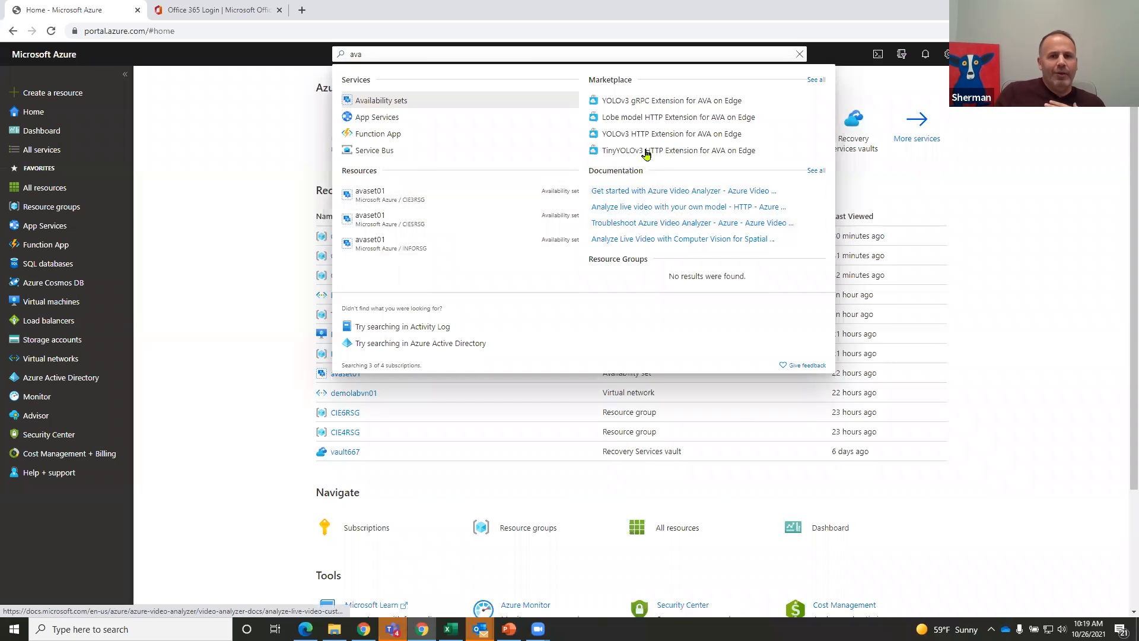
left_click(800, 54)
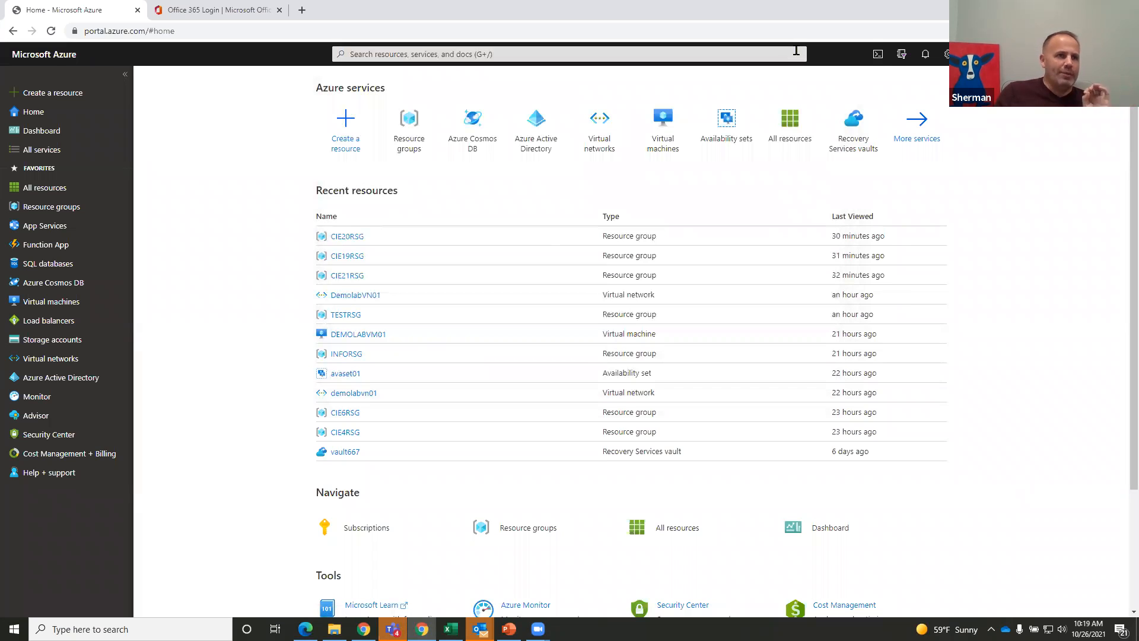
left_click(774, 50)
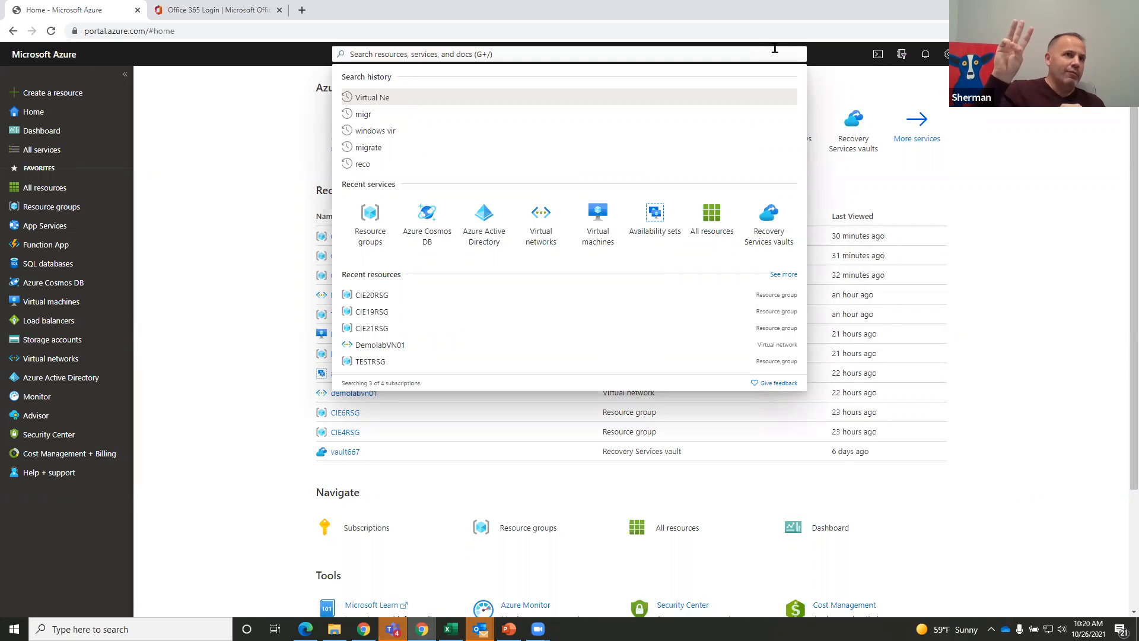
type("vir")
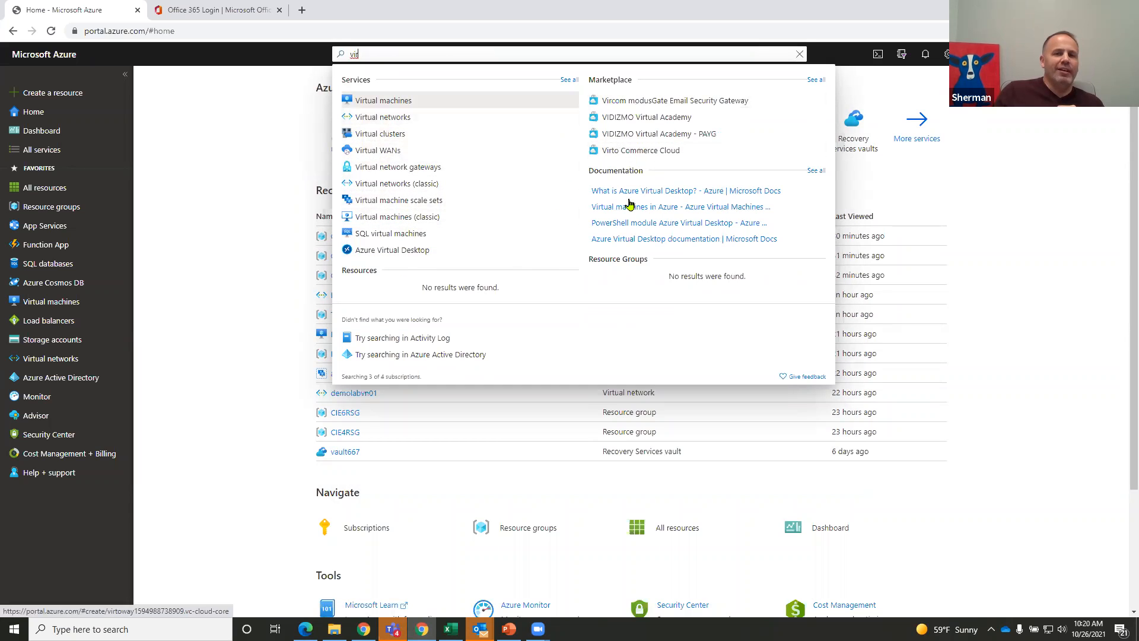
Clear the portal search and view the Create a resource page with its categories and popular products.
left_click(800, 55)
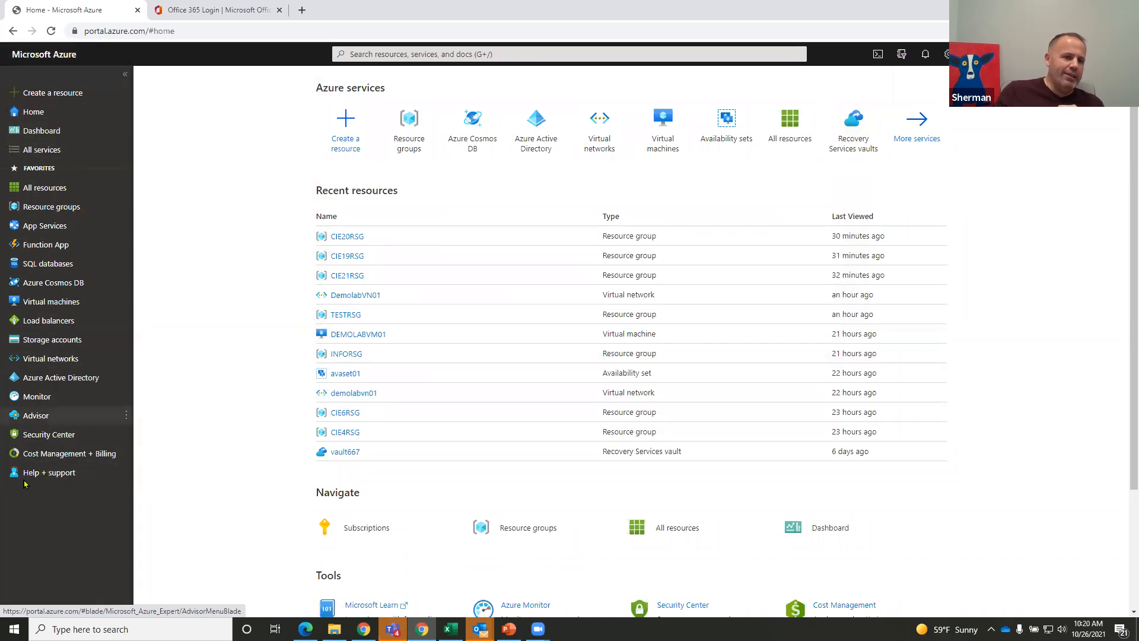
left_click(52, 95)
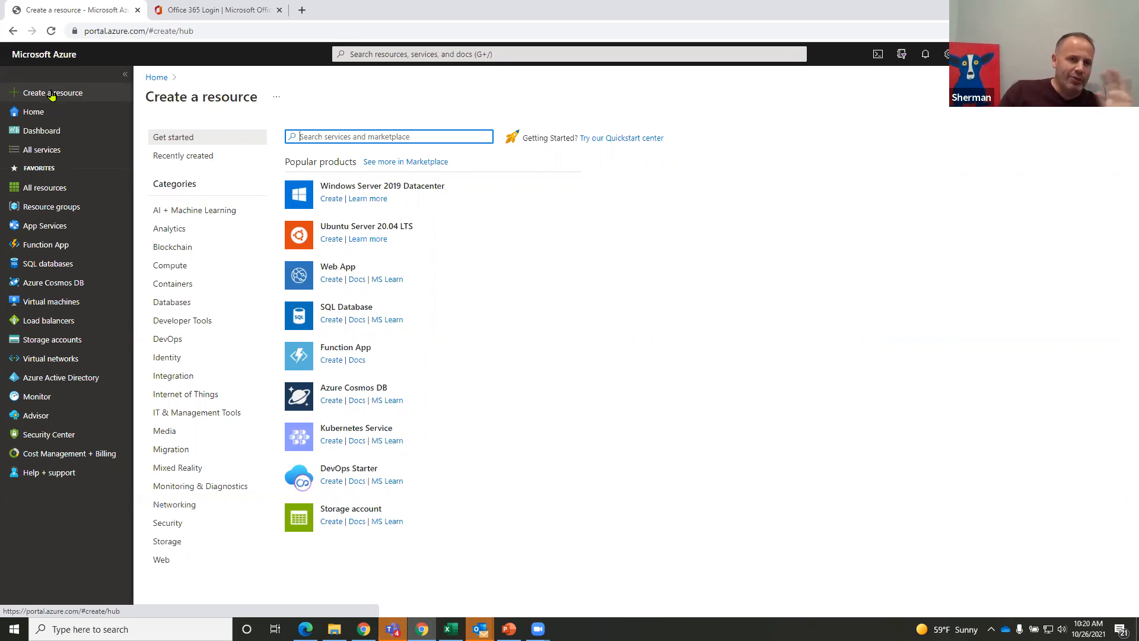
Open My Dashboard for editing and move the two clock tiles from under All resources to below the Users and groups tile.
left_click(40, 135)
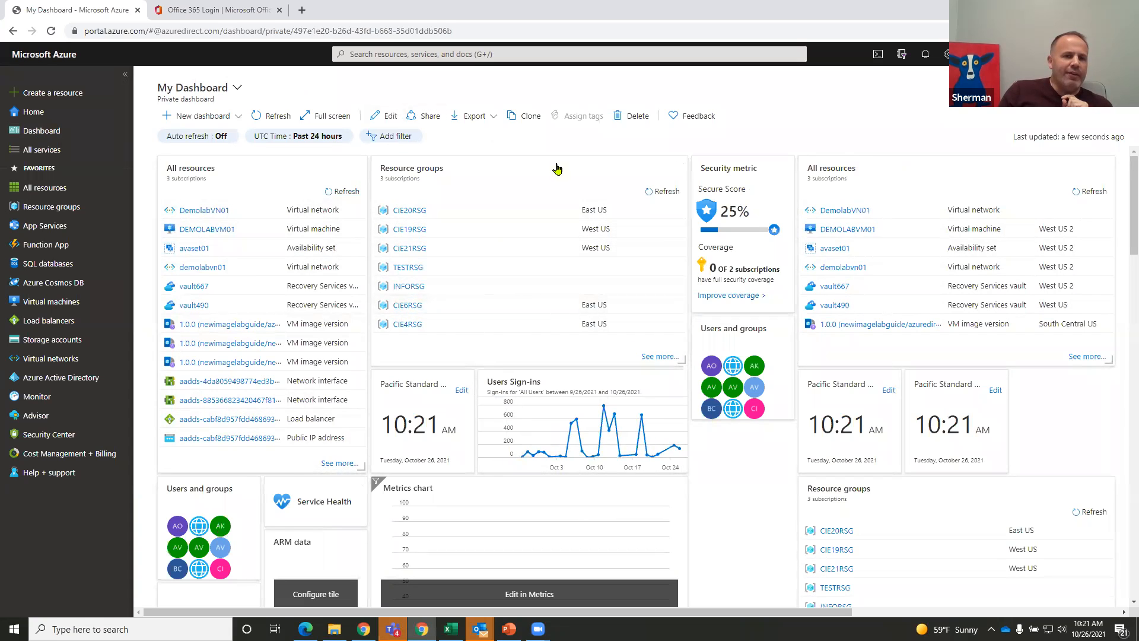
left_click(382, 123)
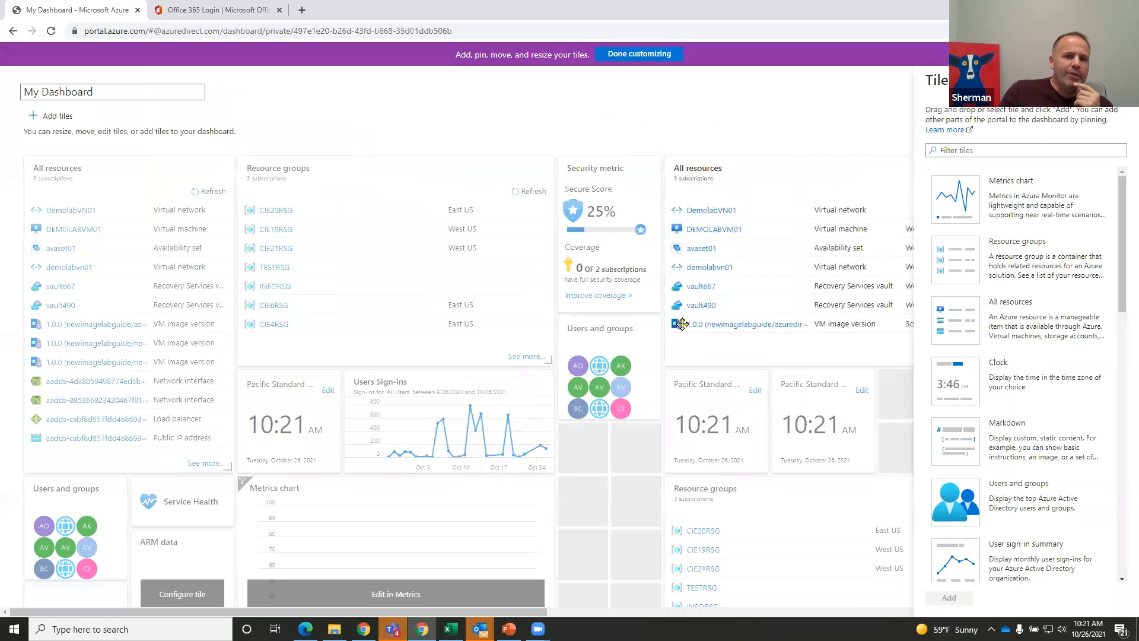
left_click_drag(701, 430, 614, 555)
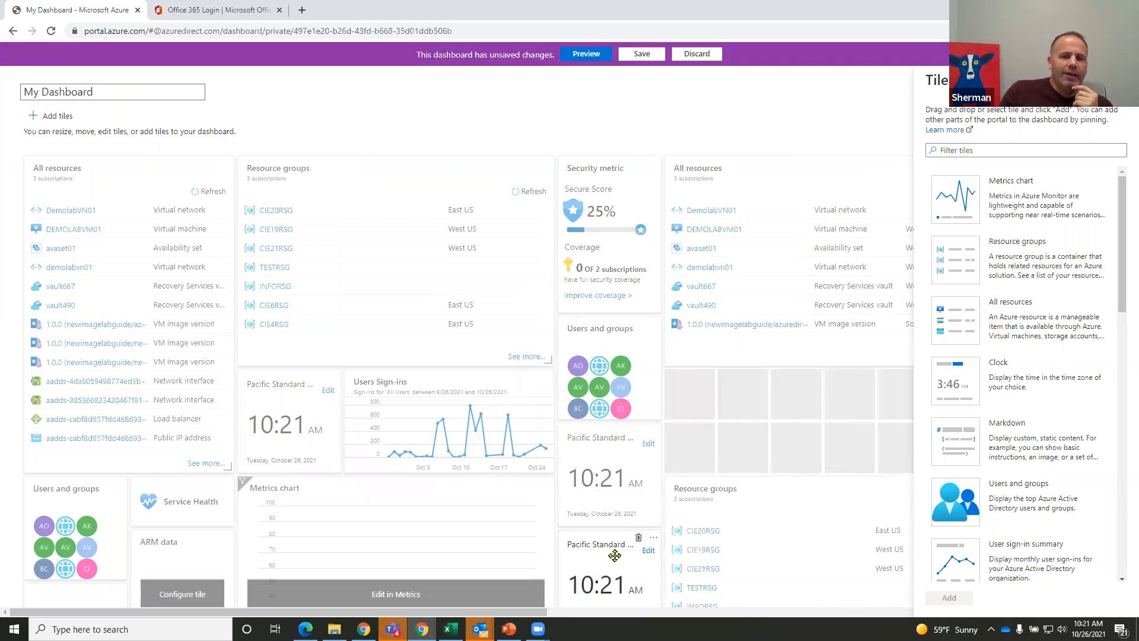
Replace the lower Resource groups tile with a new one placed directly beneath the second All resources tile, and save the dashboard.
left_click_drag(536, 612, 749, 596)
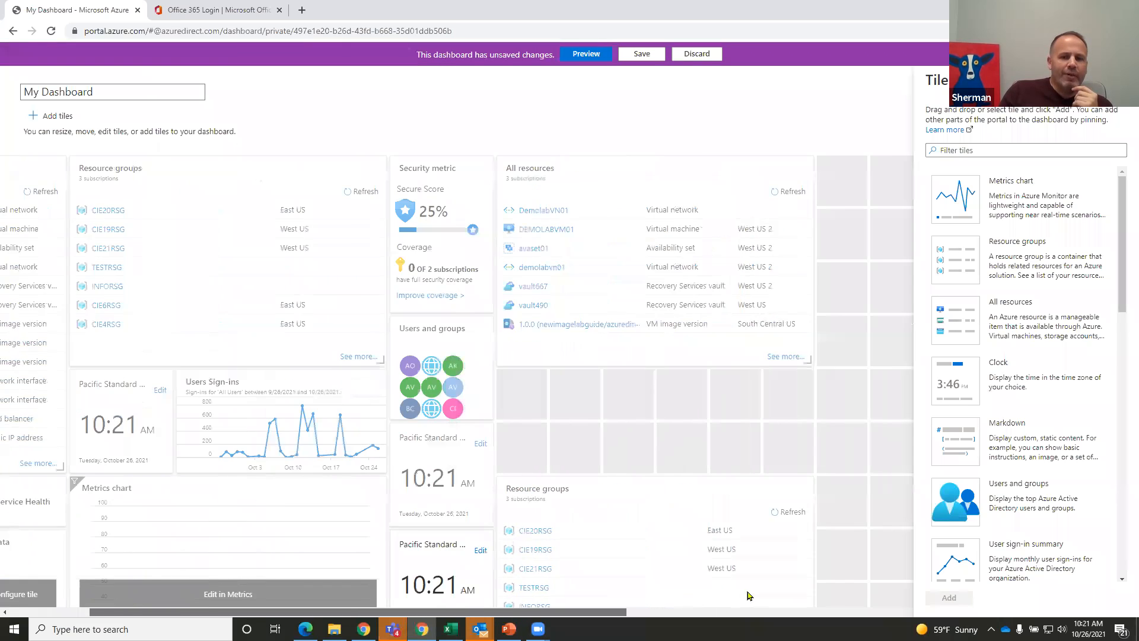
left_click(480, 484)
scroll(600, 424, "down", 1)
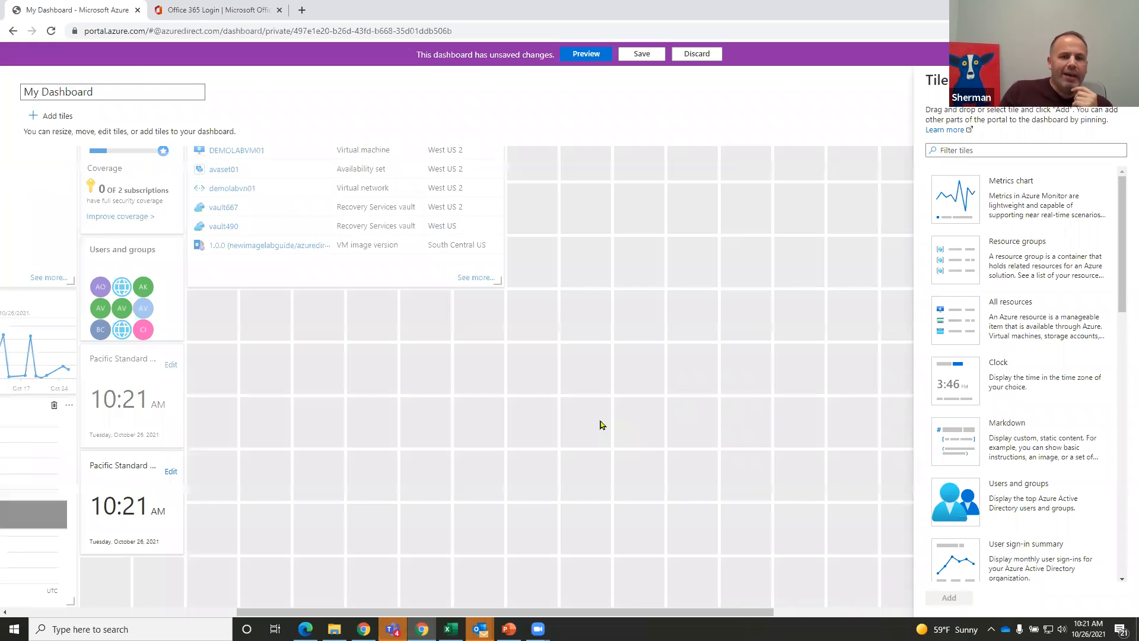
left_click_drag(990, 264, 276, 360)
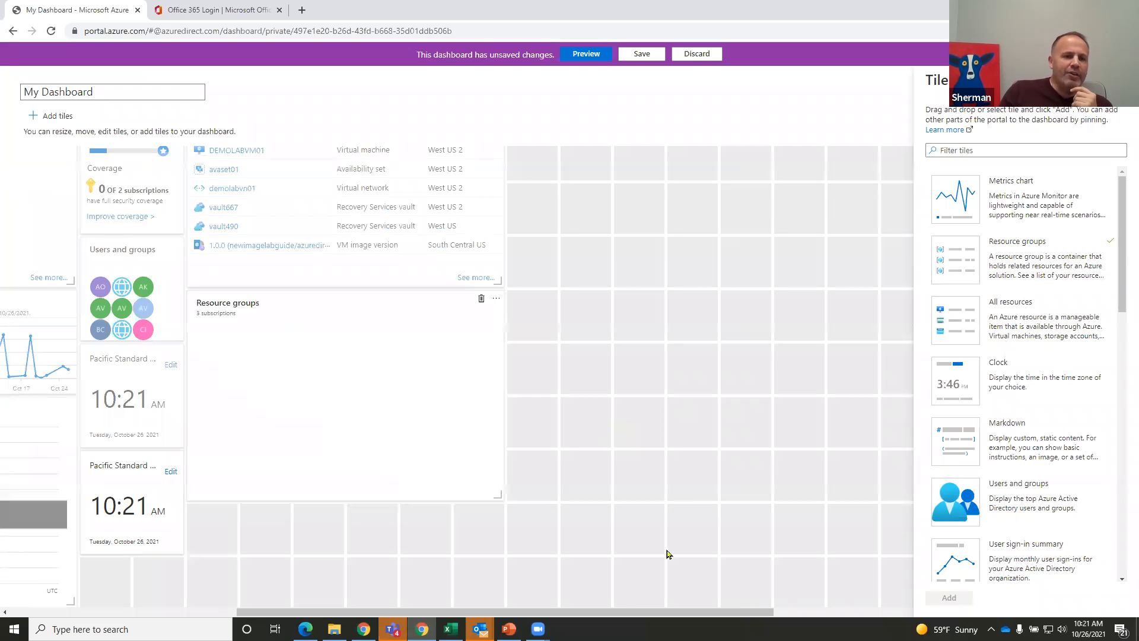
mouse_move(480, 306)
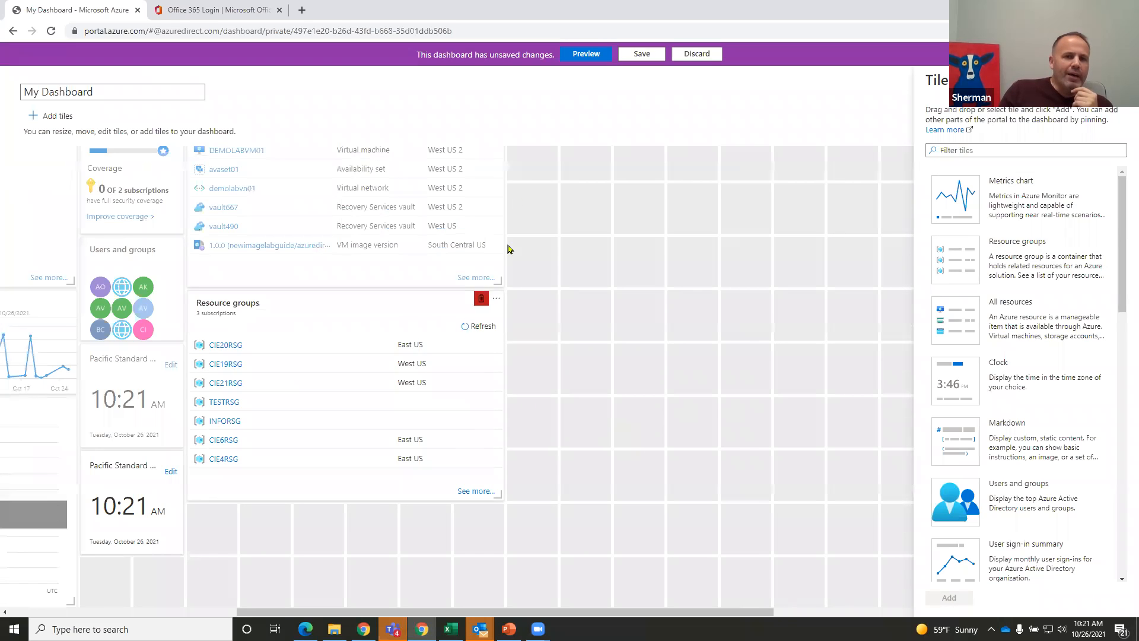
left_click(626, 58)
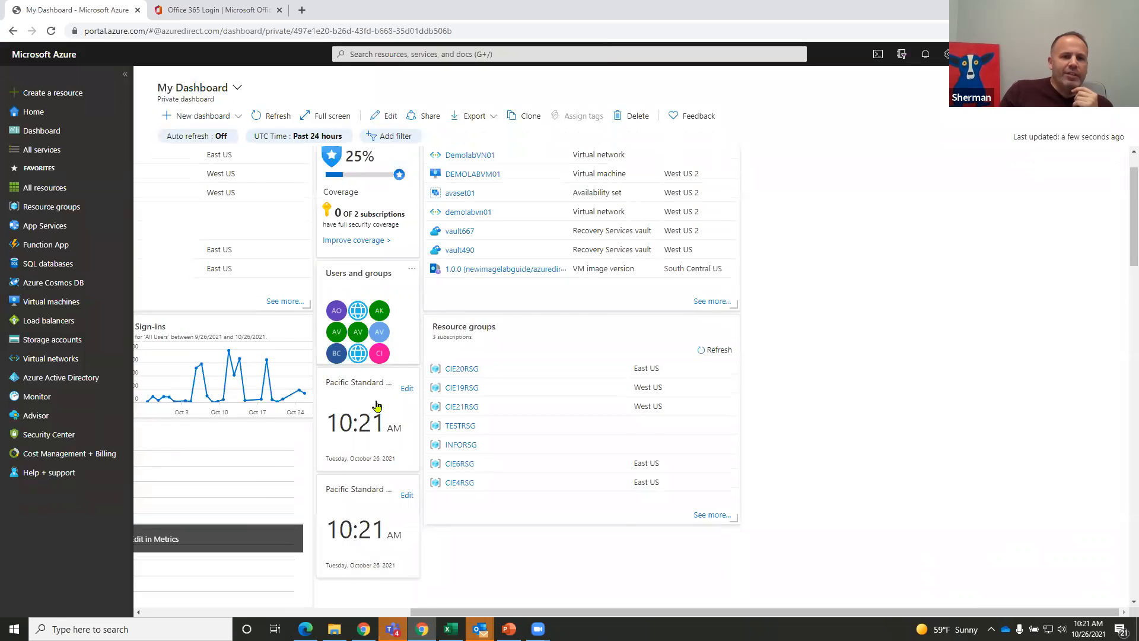
left_click(217, 612)
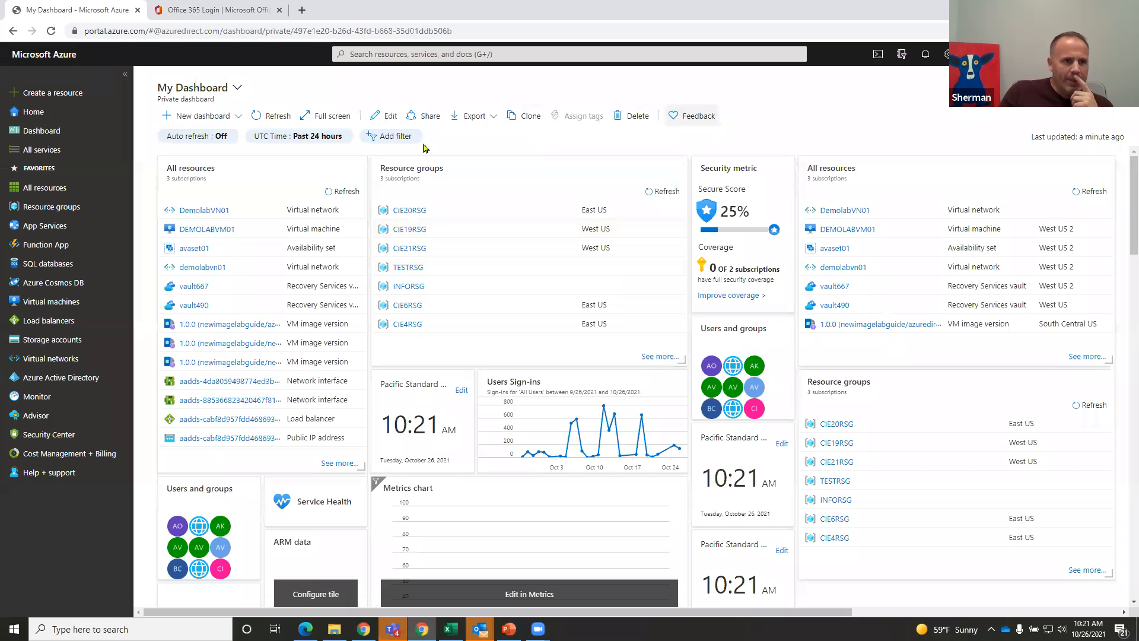
Browse the All services page through the AI + machine learning, Compute and Networking categories, and return to its Overview.
left_click(39, 150)
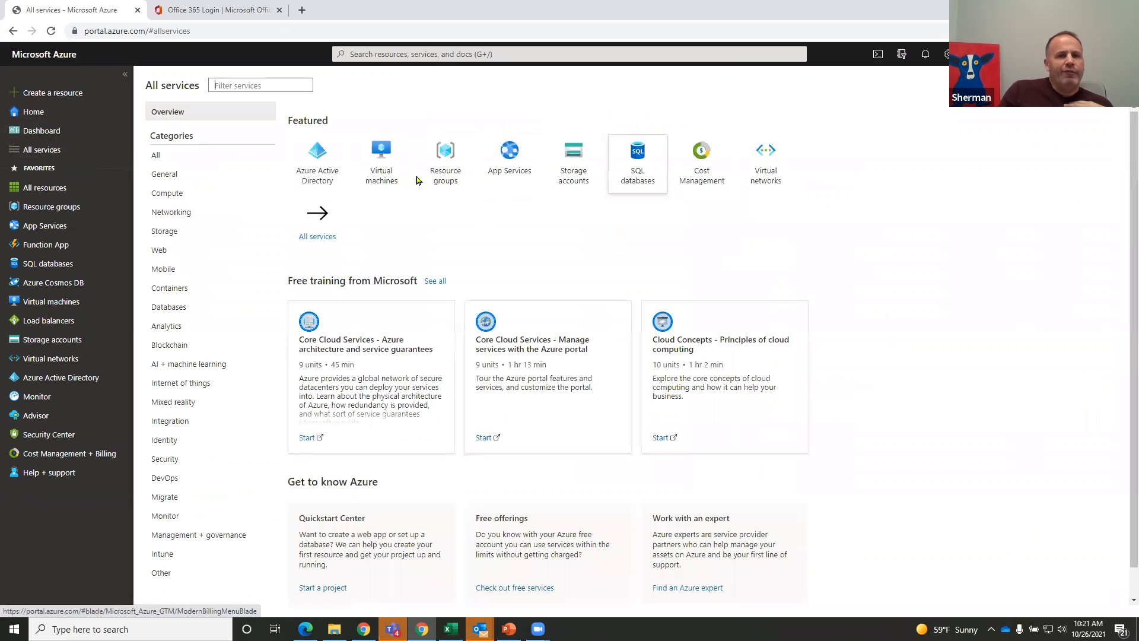
scroll(745, 414, "down", 1)
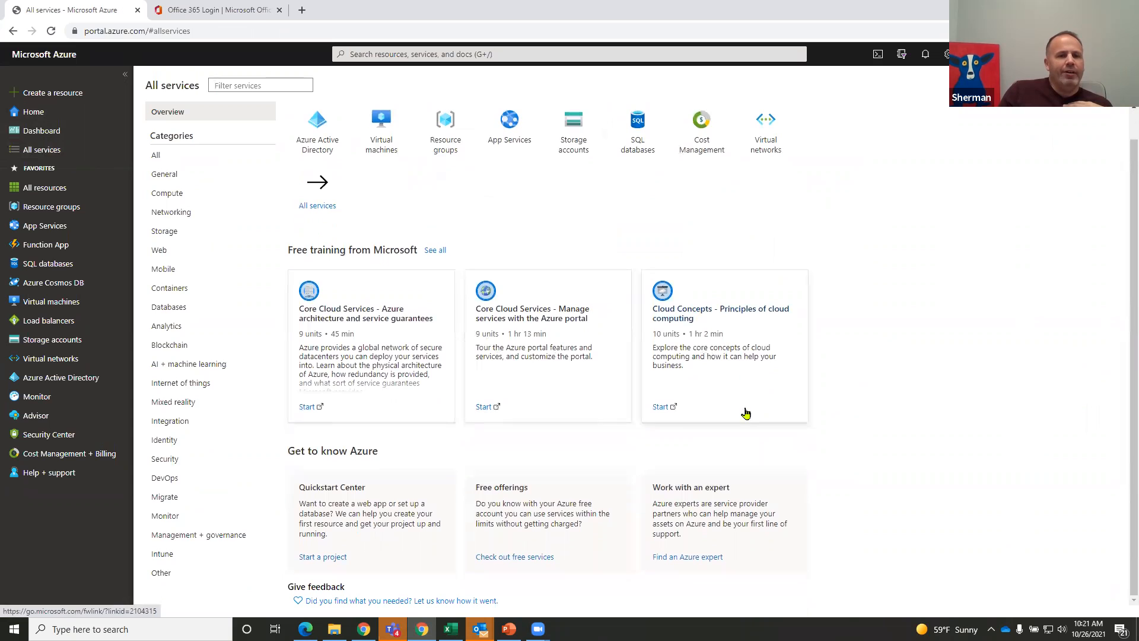
scroll(415, 332, "up", 1)
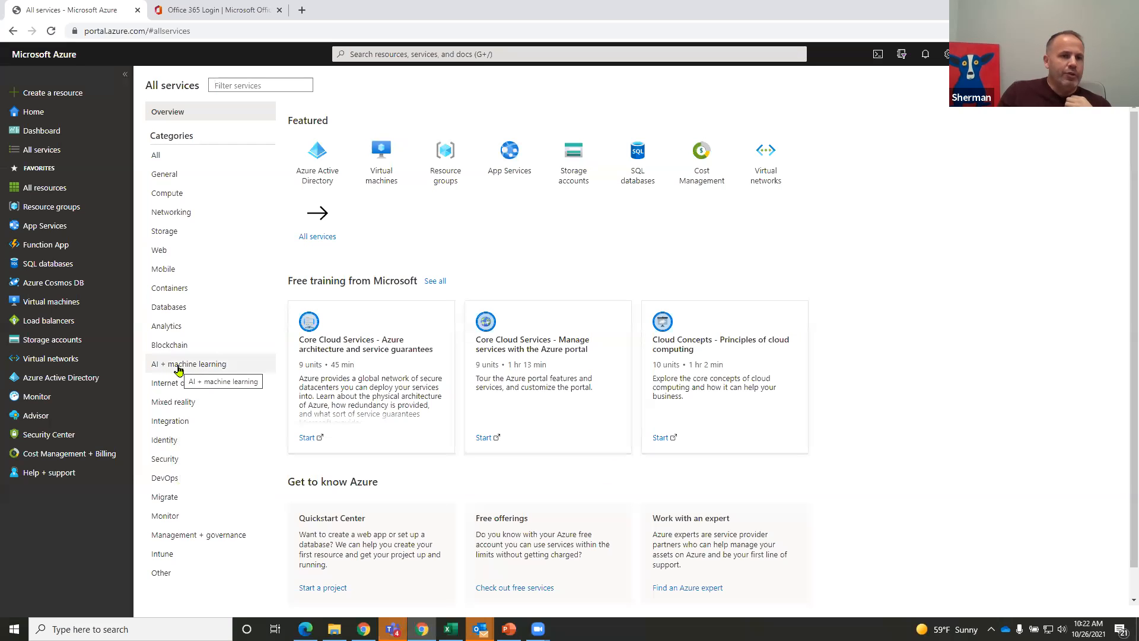
left_click(178, 364)
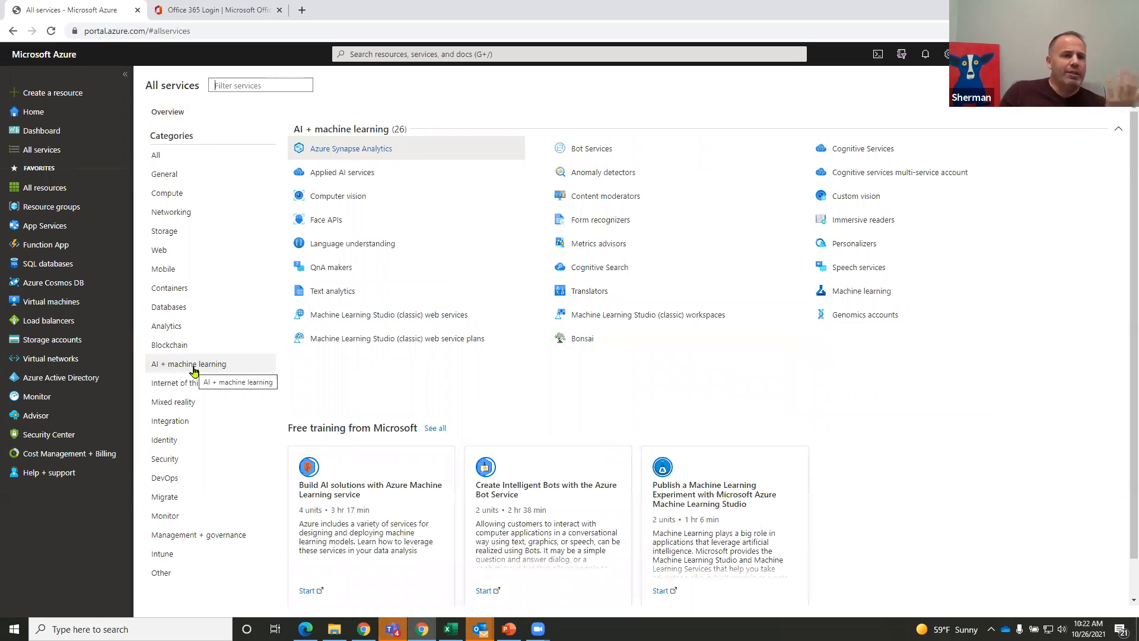
left_click(160, 191)
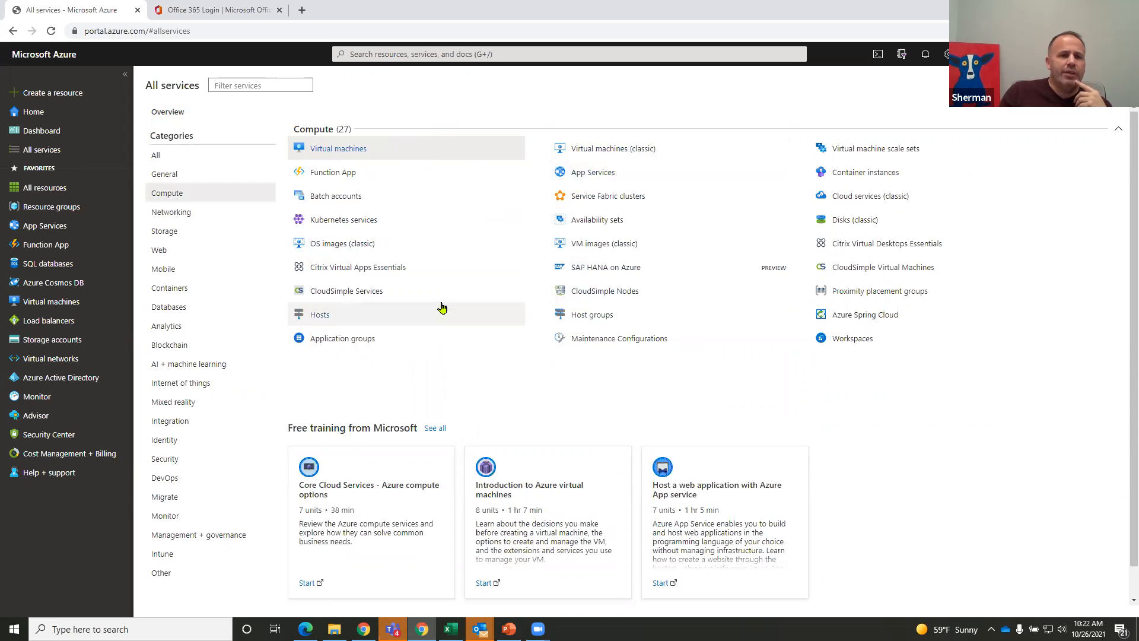
left_click(167, 212)
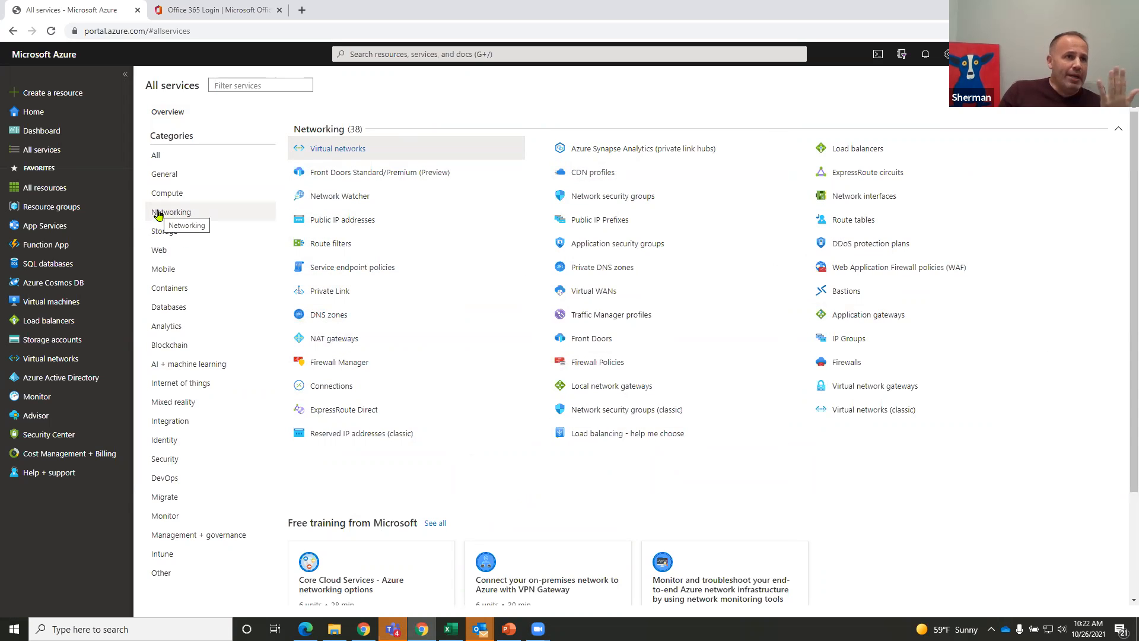
left_click(175, 115)
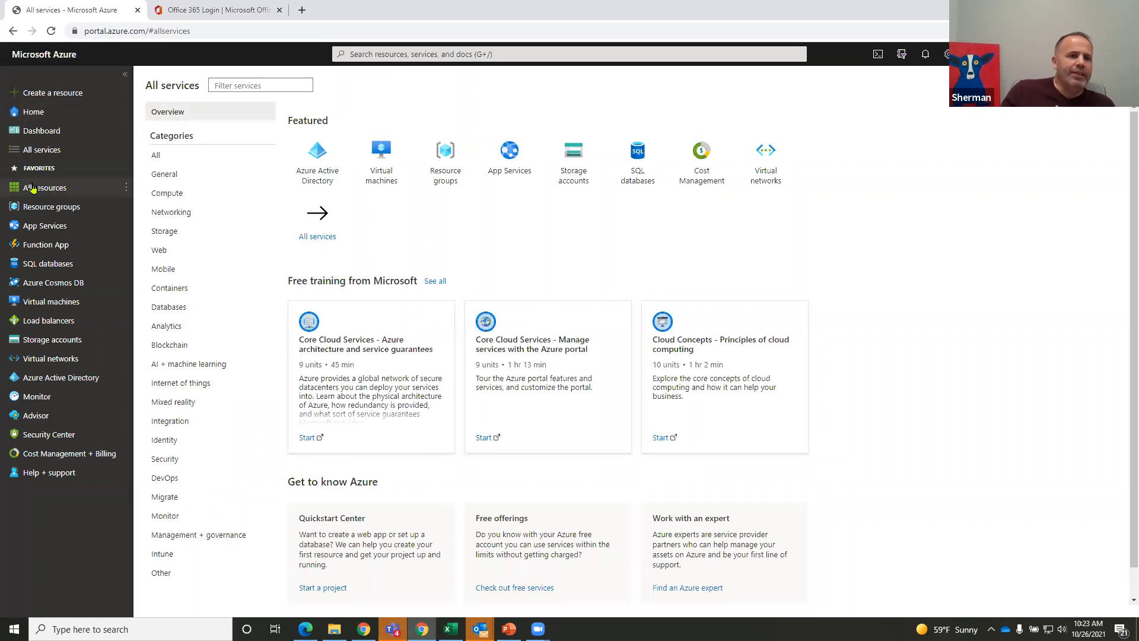
Look through the All resources list and return to its beginning.
left_click(31, 188)
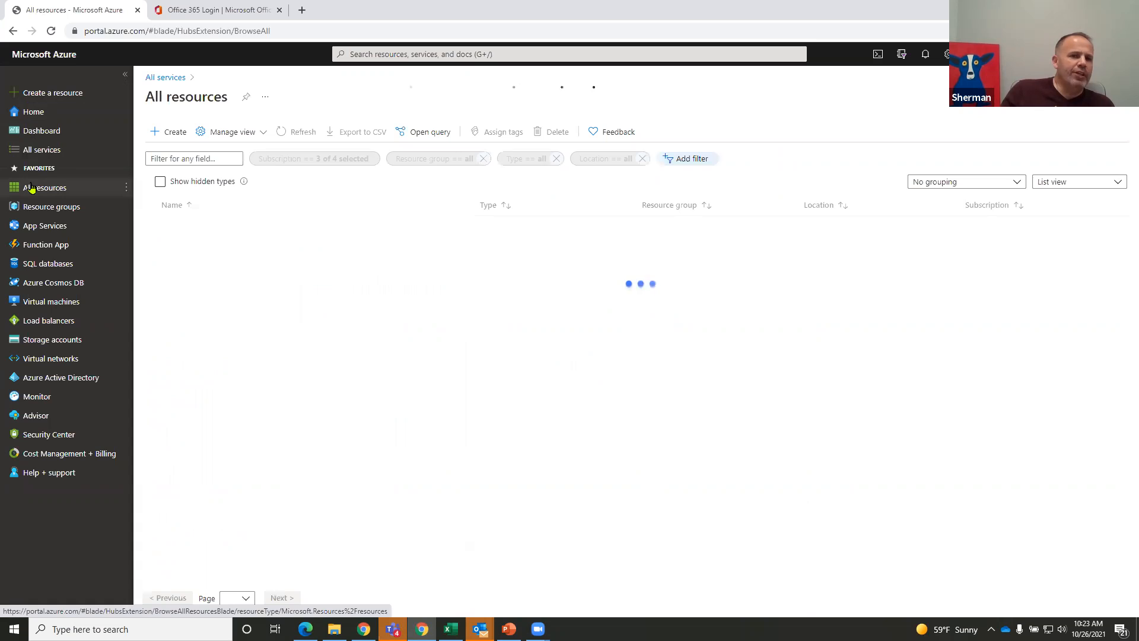
scroll(264, 372, "down", 1)
scroll(265, 380, "down", 16)
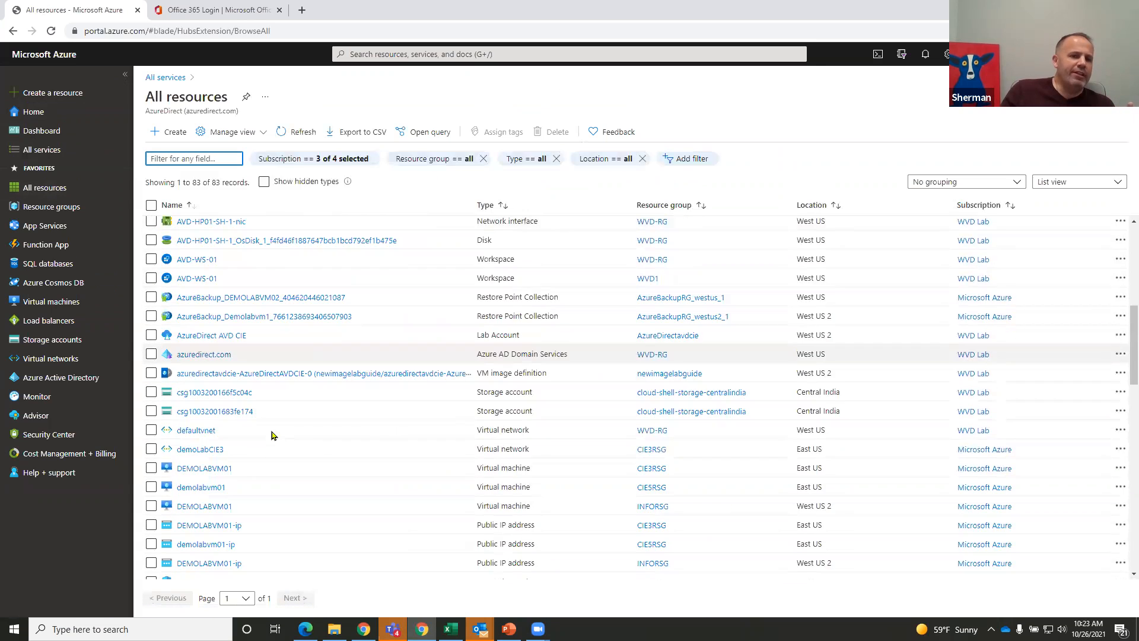
scroll(271, 462, "up", 8)
scroll(271, 462, "up", 10)
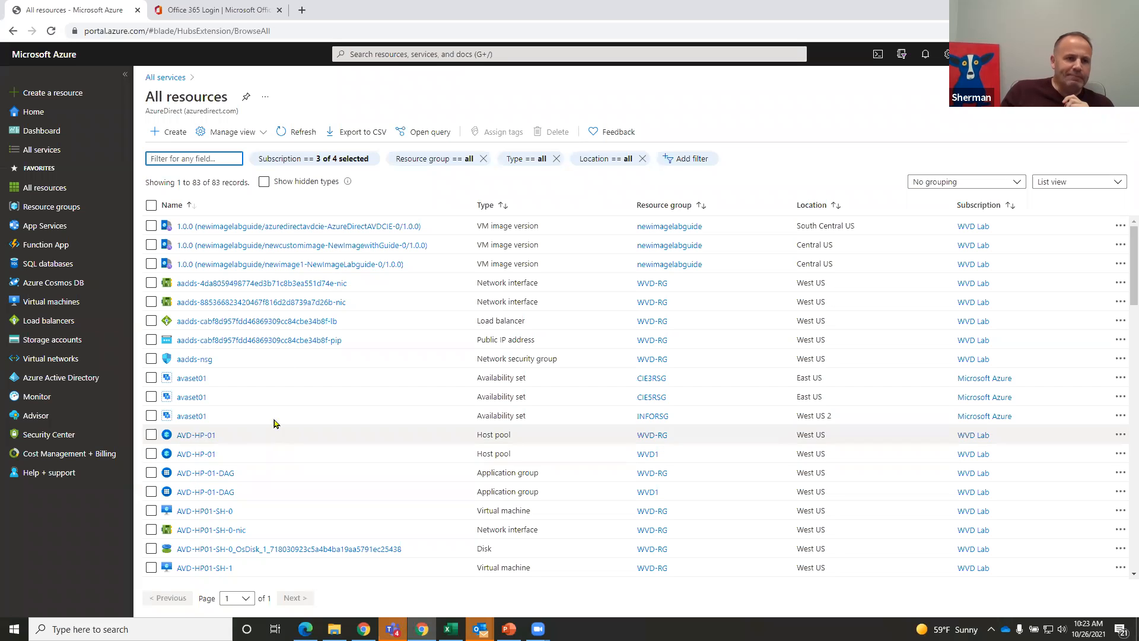
View the Resource groups list and preview the details of the CIE17RSG group.
mouse_move(49, 214)
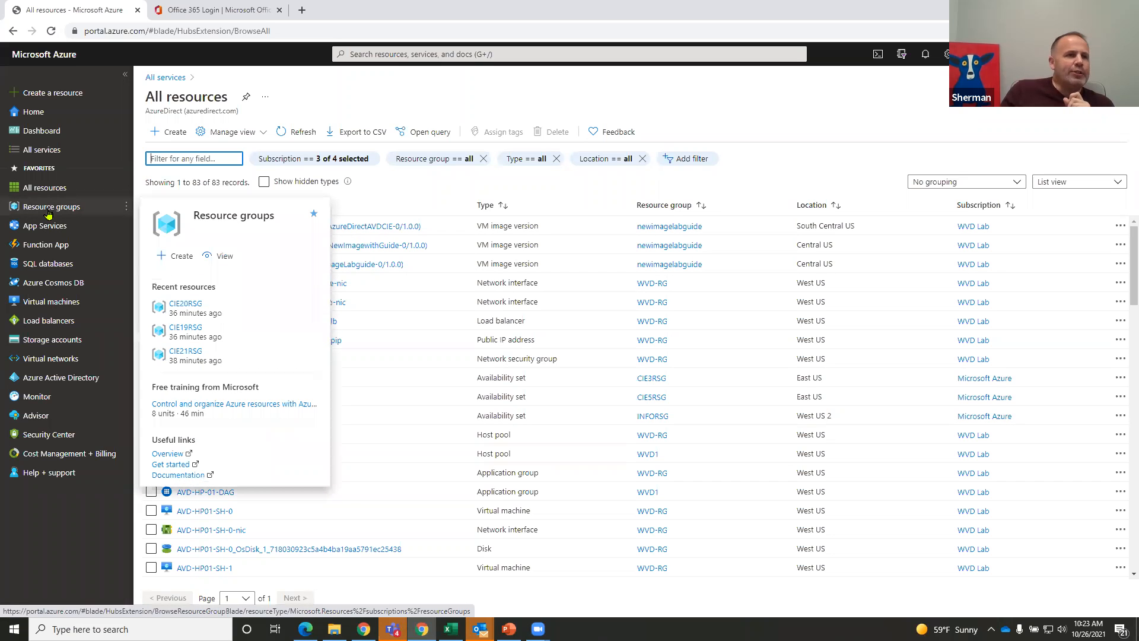
left_click(48, 214)
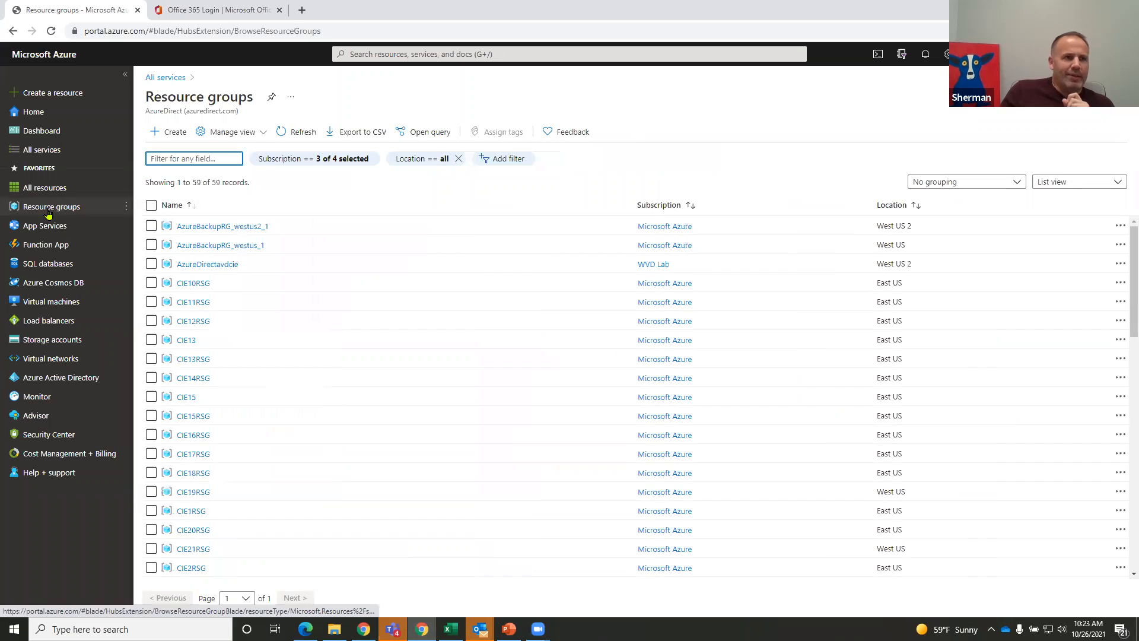
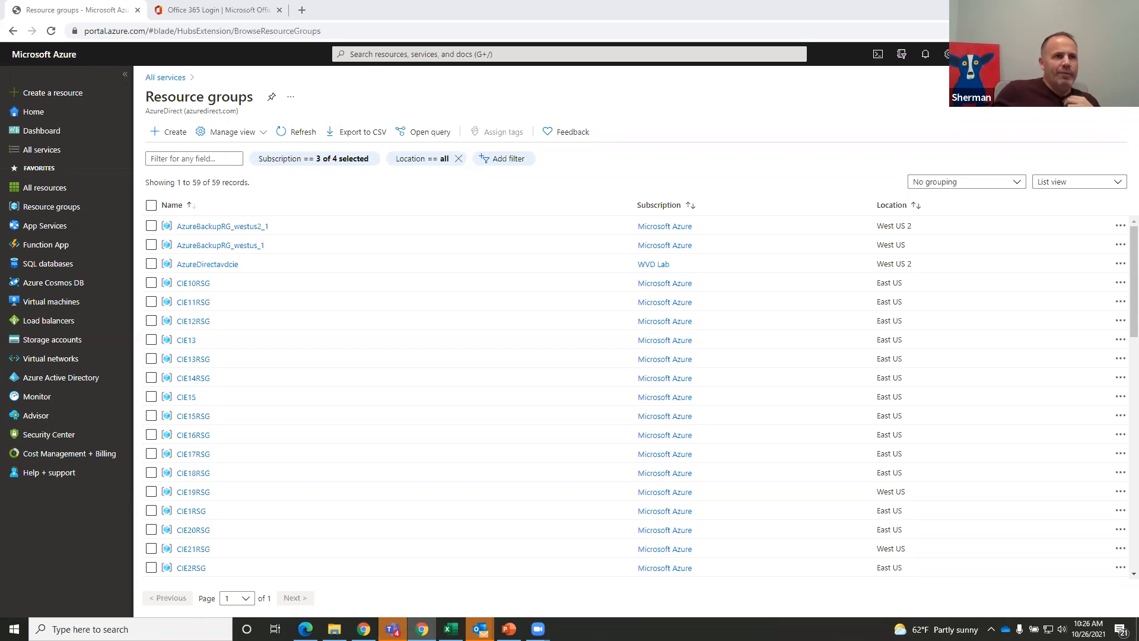
mouse_move(177, 455)
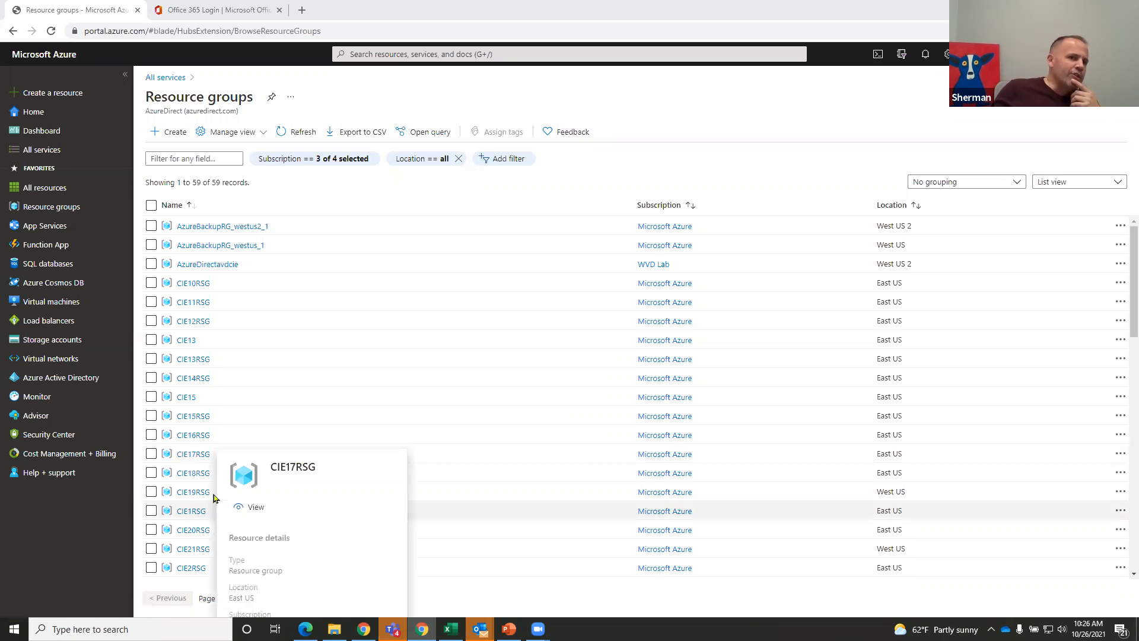
Go to Virtual networks through All services and start creating a new virtual network.
left_click(41, 152)
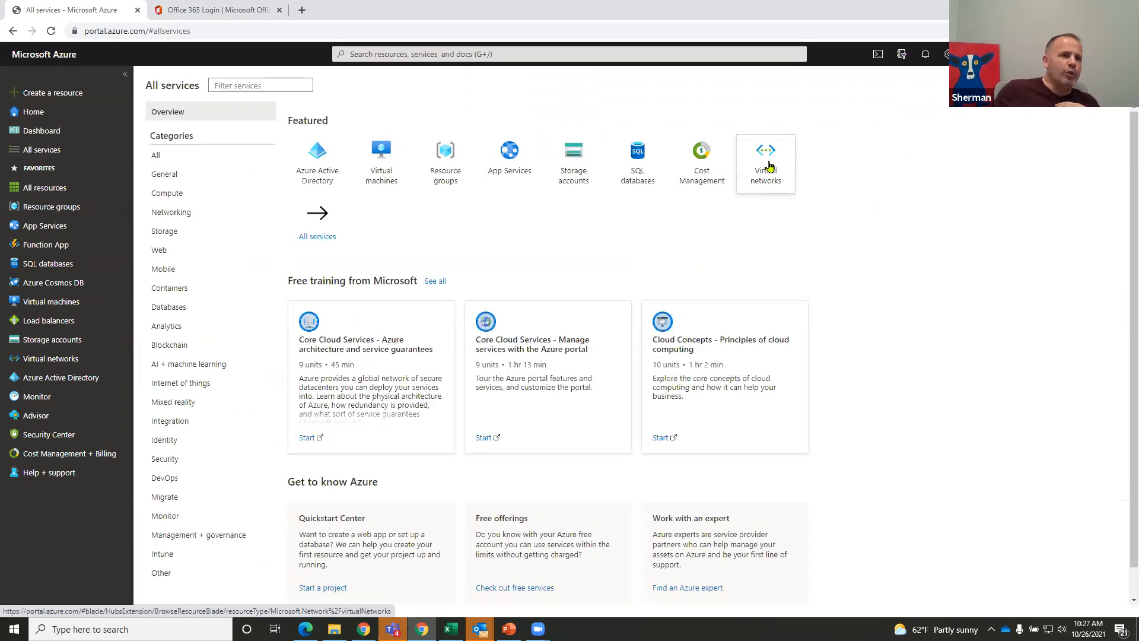
mouse_move(768, 165)
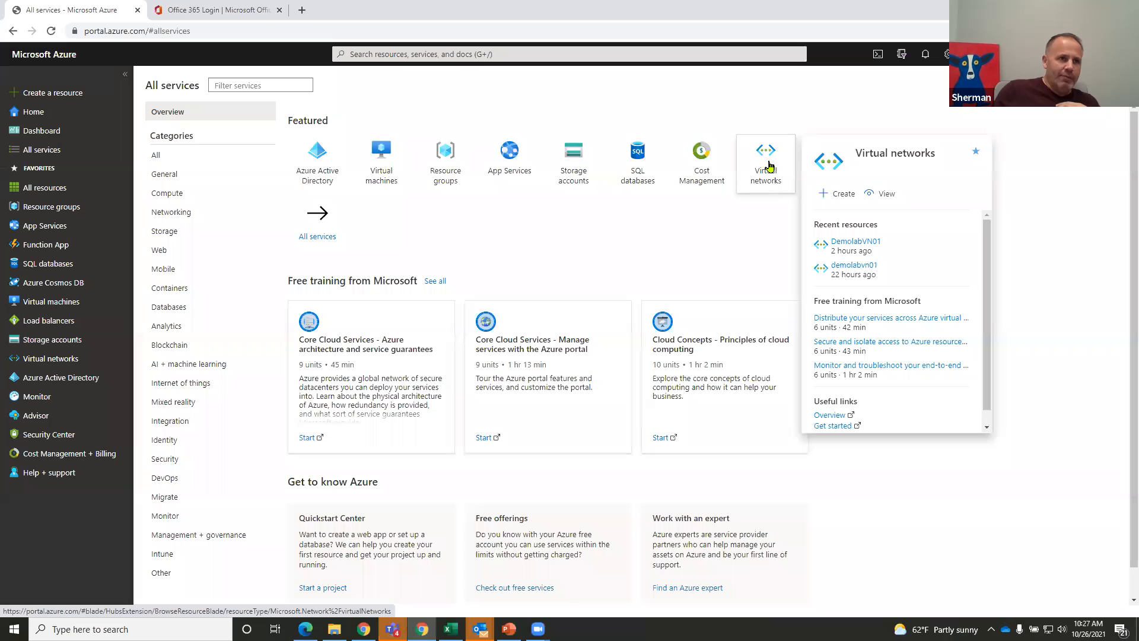
left_click(769, 165)
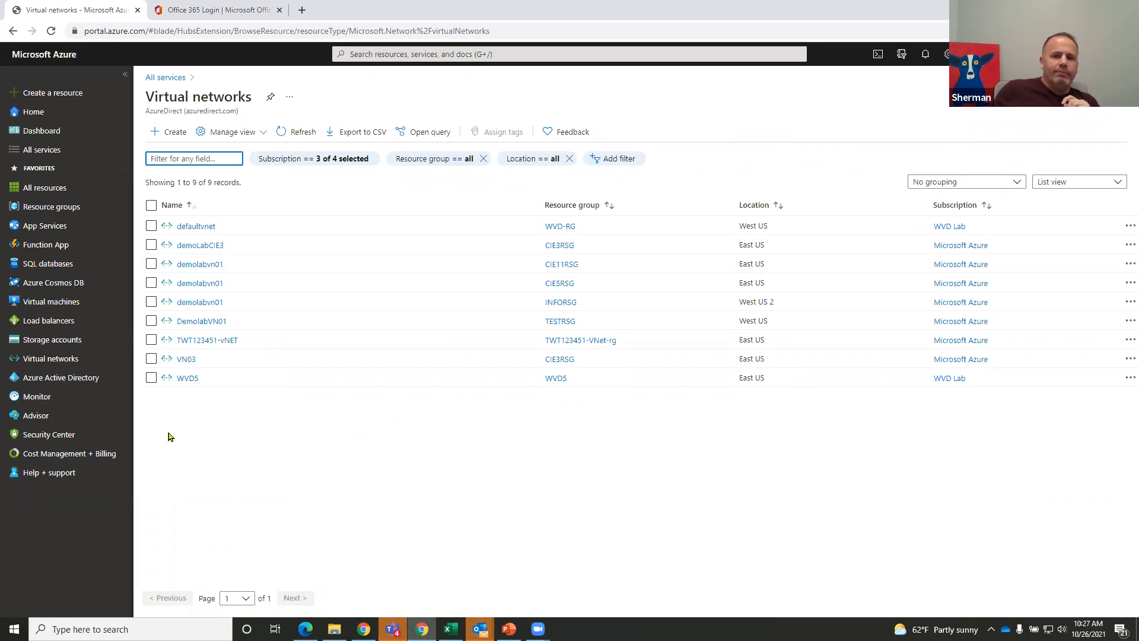
left_click(165, 140)
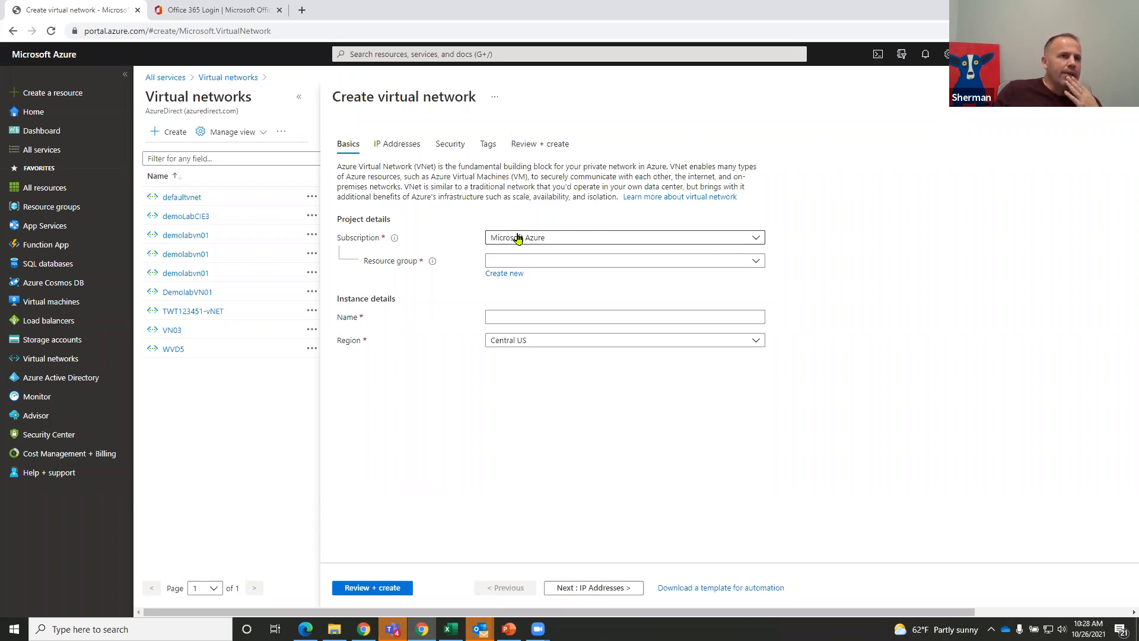
Assign the new virtual network to the existing INFORSG resource group.
left_click(757, 262)
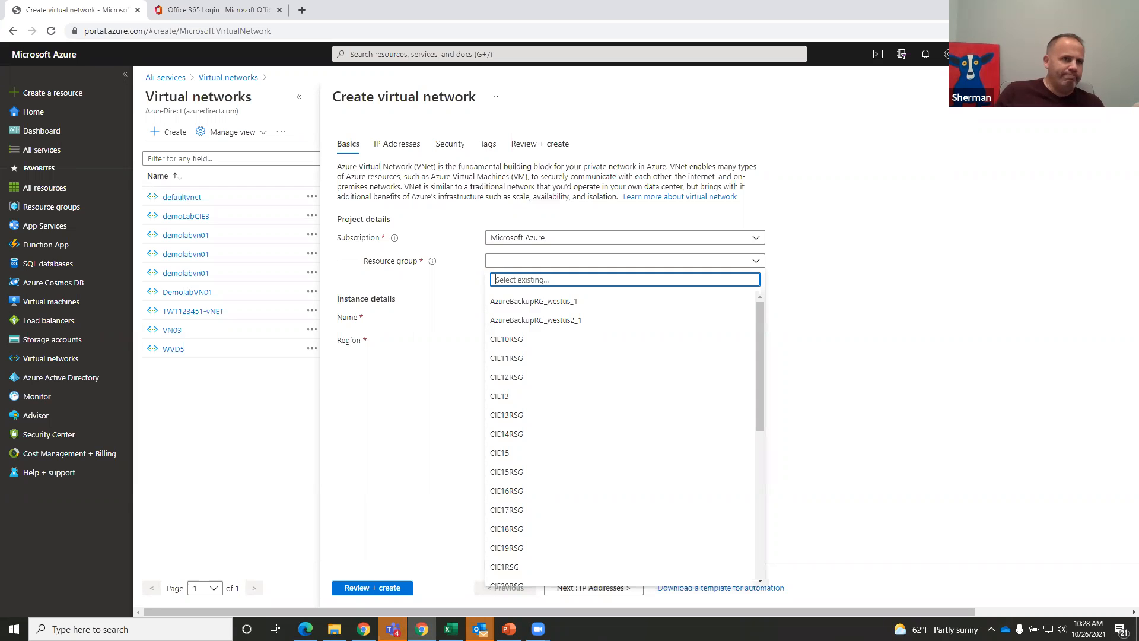
scroll(646, 376, "down", 10)
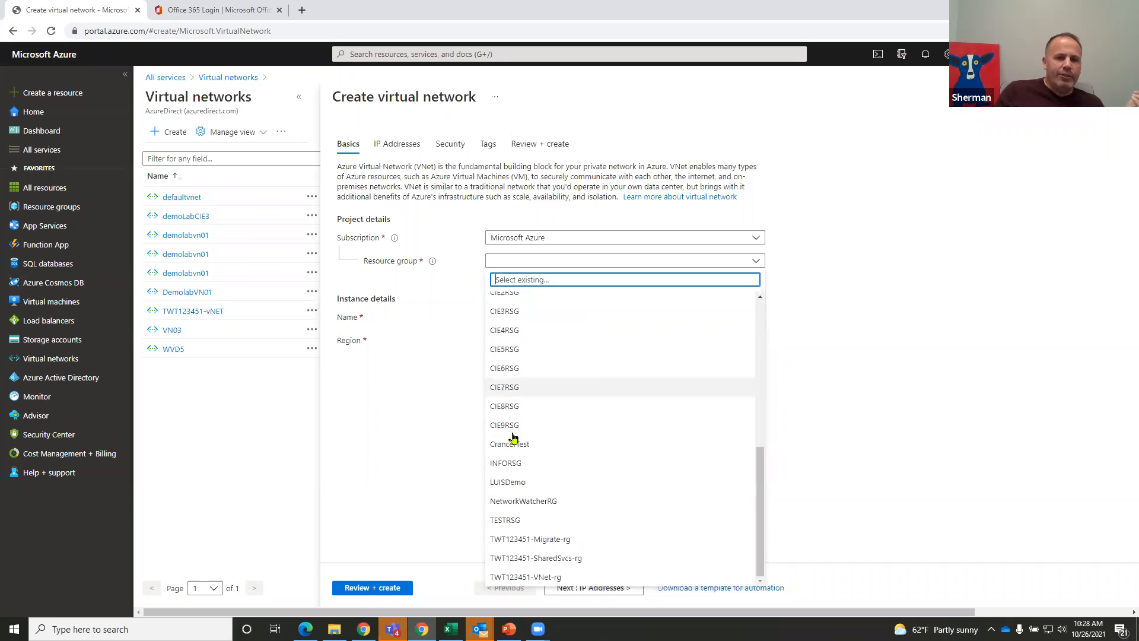
left_click(515, 466)
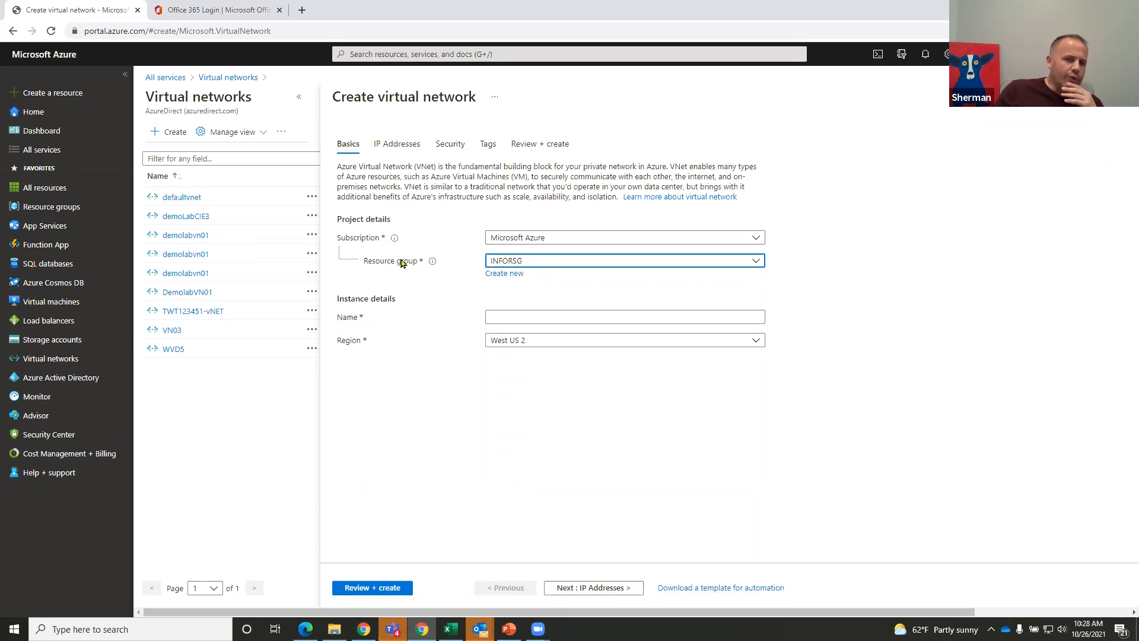
left_click(757, 263)
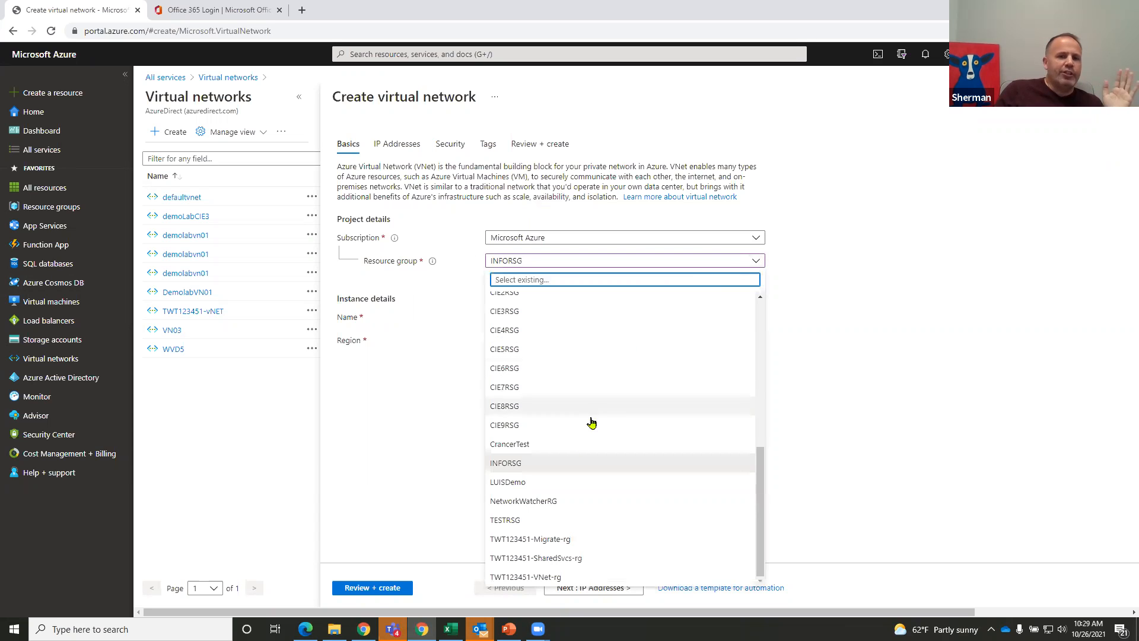
left_click(574, 472)
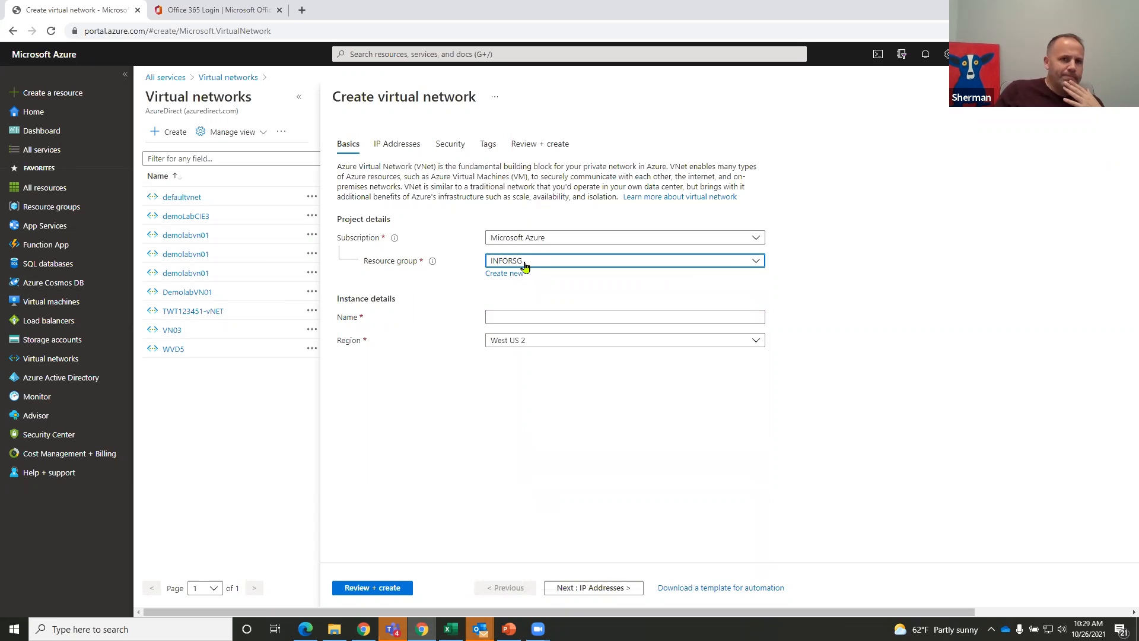
Name the new virtual network VN01 and go to its IP address settings.
left_click(538, 319)
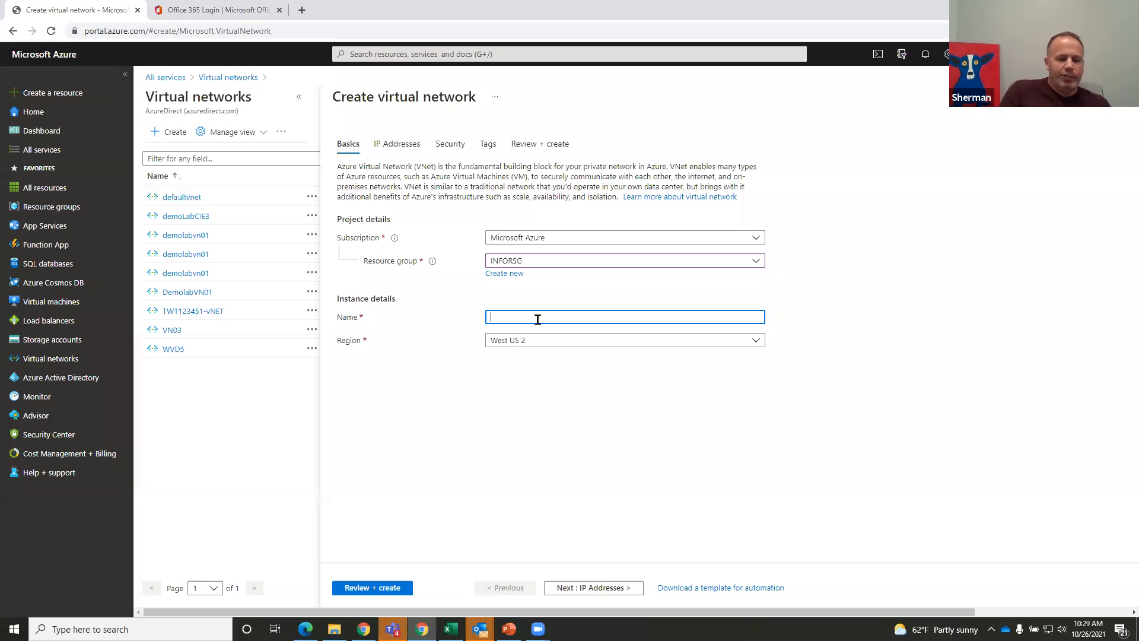
type("VN01")
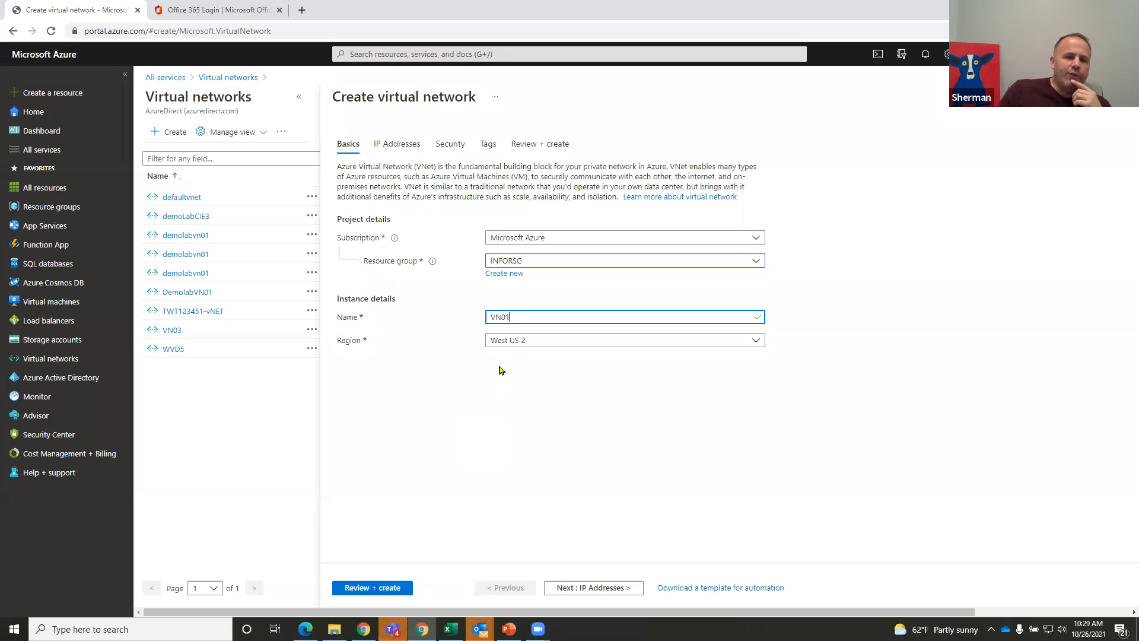
left_click(402, 148)
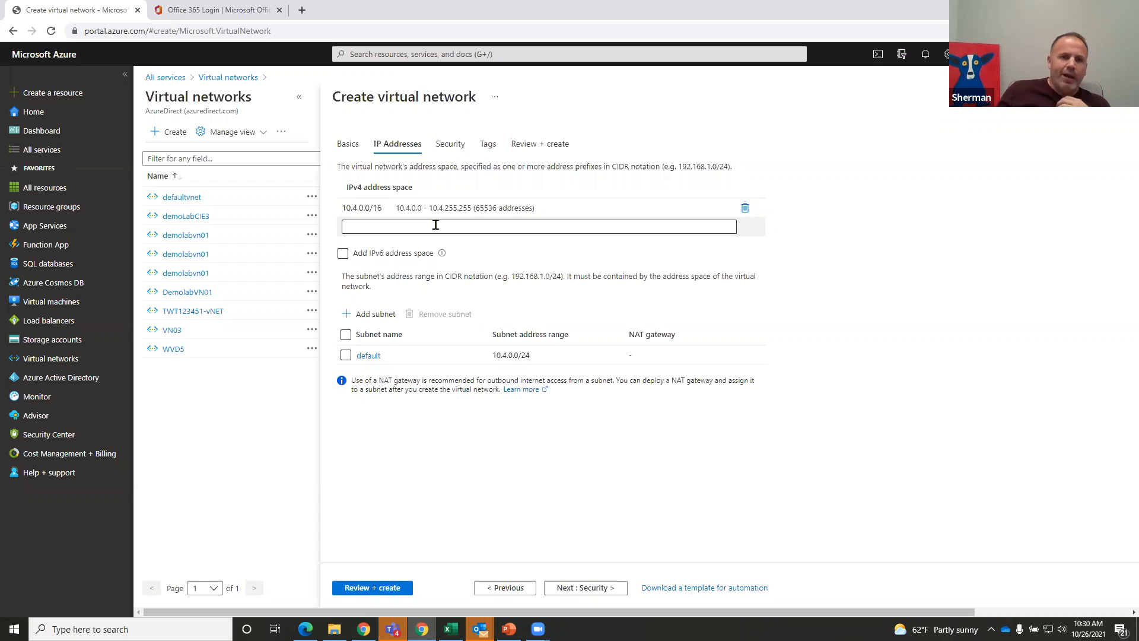
left_click(436, 225)
type("10.")
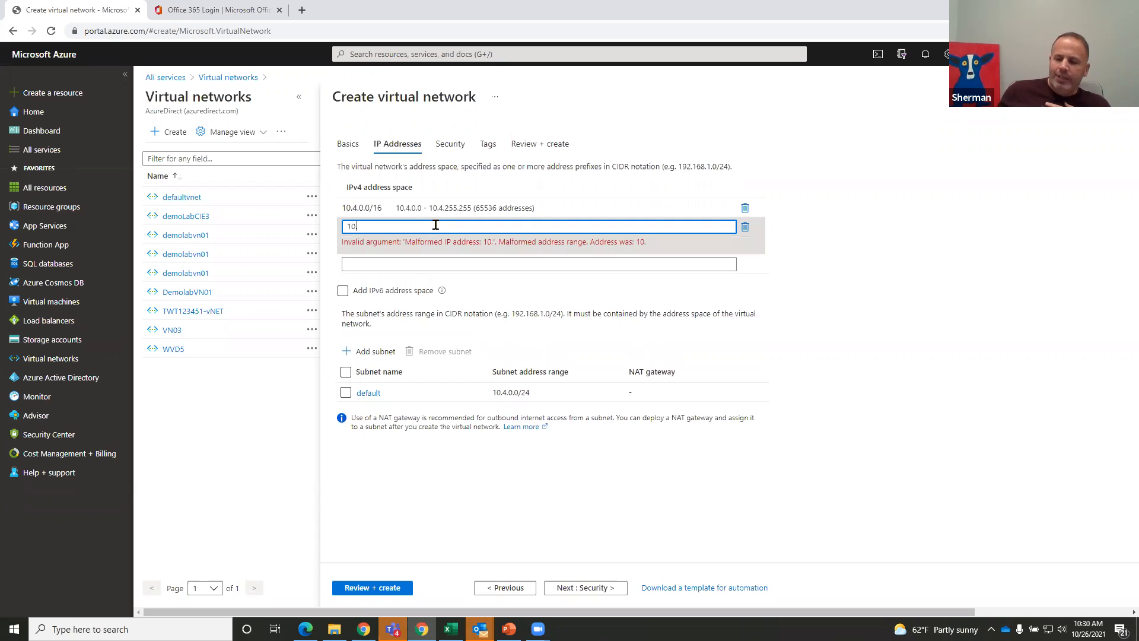
type("2.0.0")
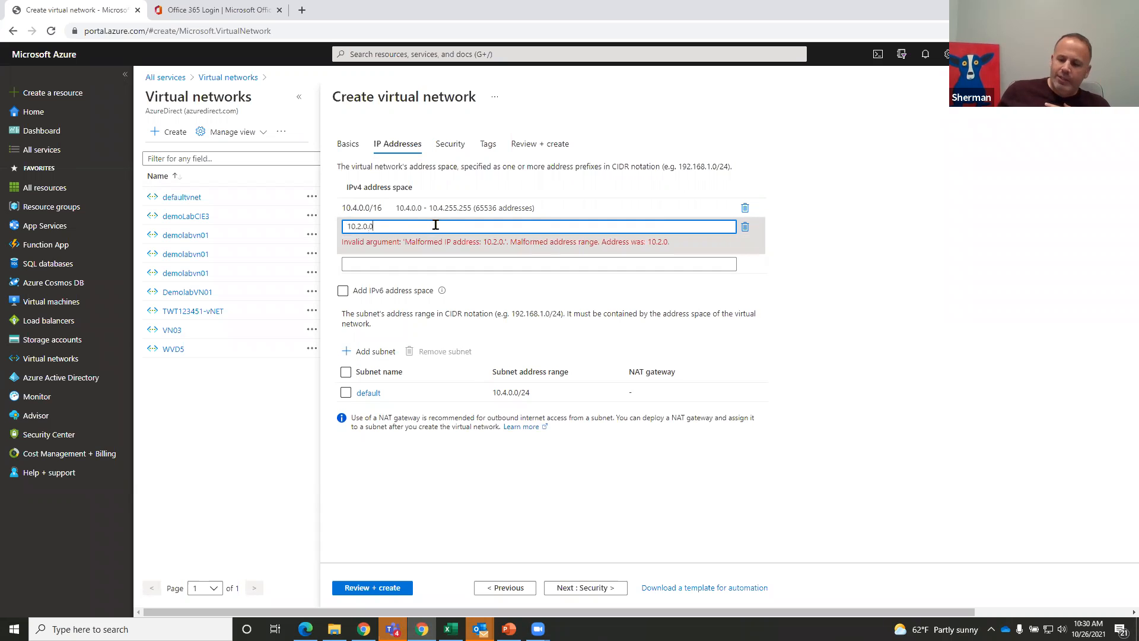
type("/24")
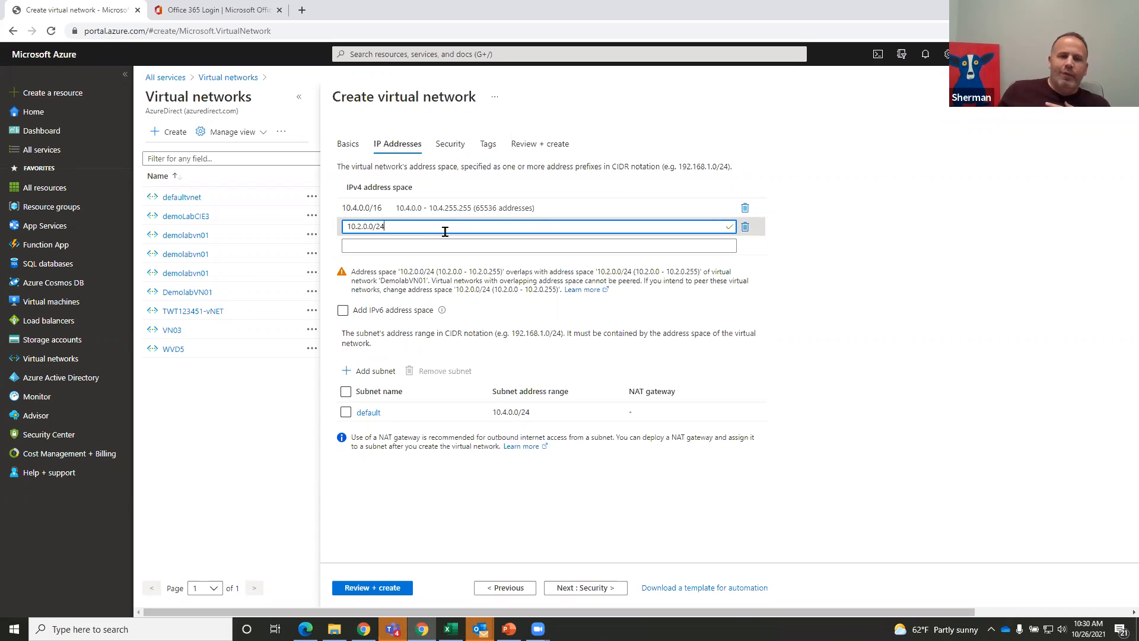
type("54")
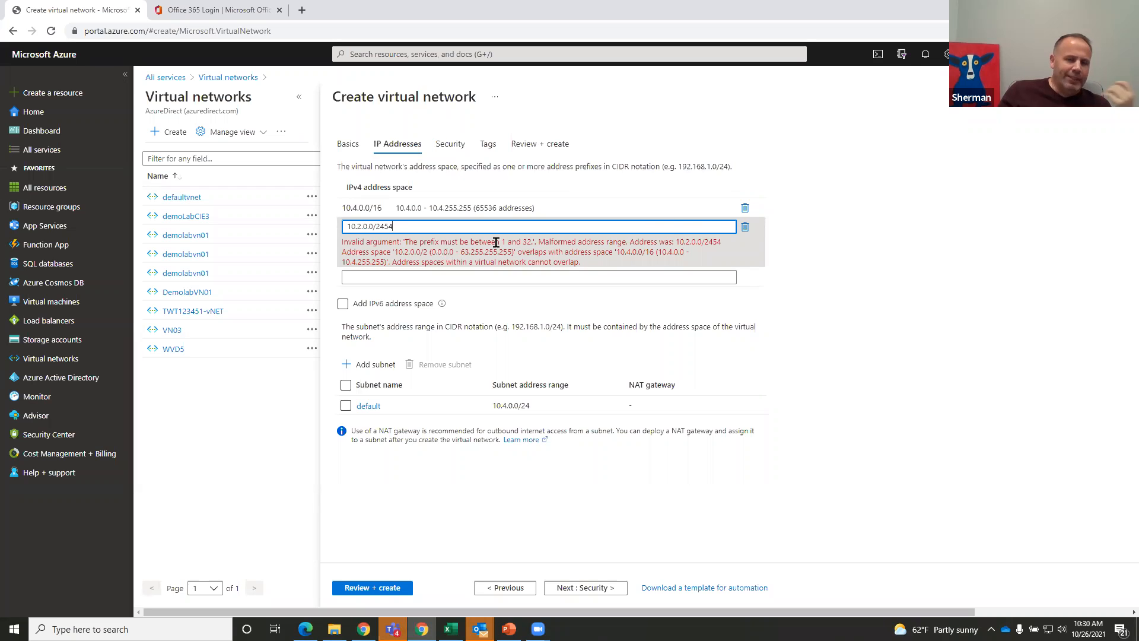
left_click(745, 227)
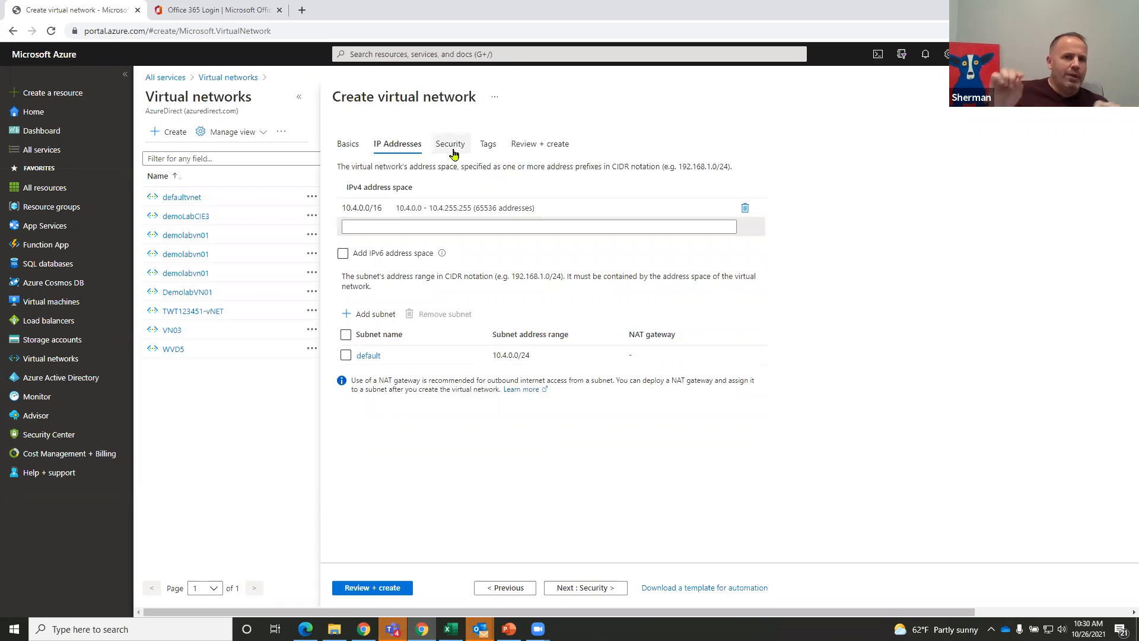
Check the virtual network's security and tag settings, keeping the defaults, and create VN01 from the final review.
left_click(452, 145)
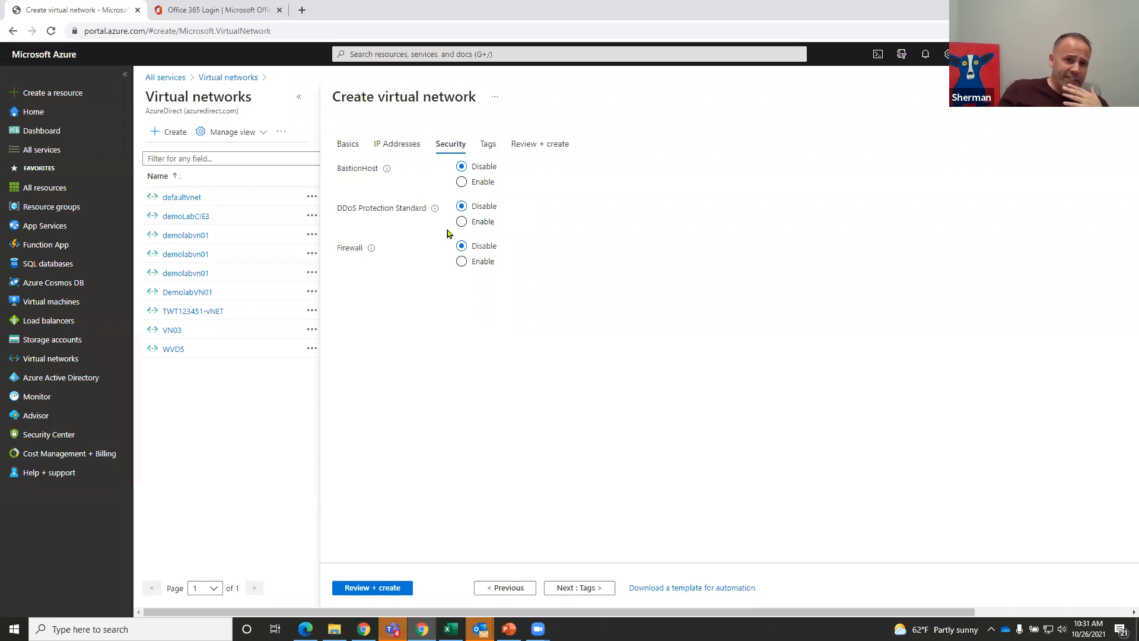
mouse_move(437, 214)
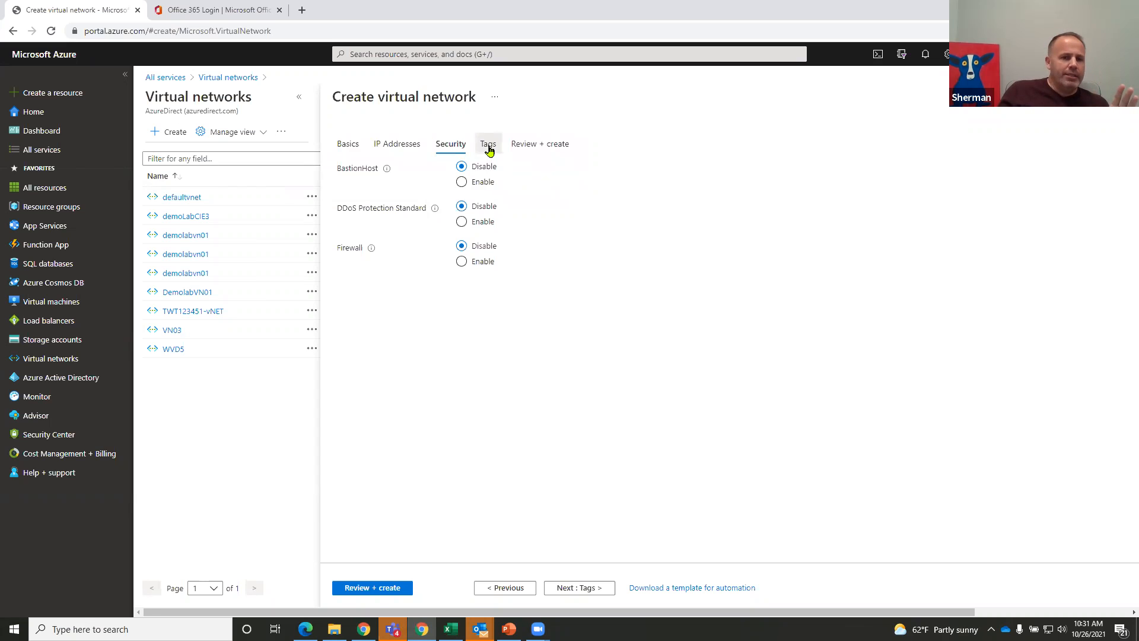
left_click(489, 148)
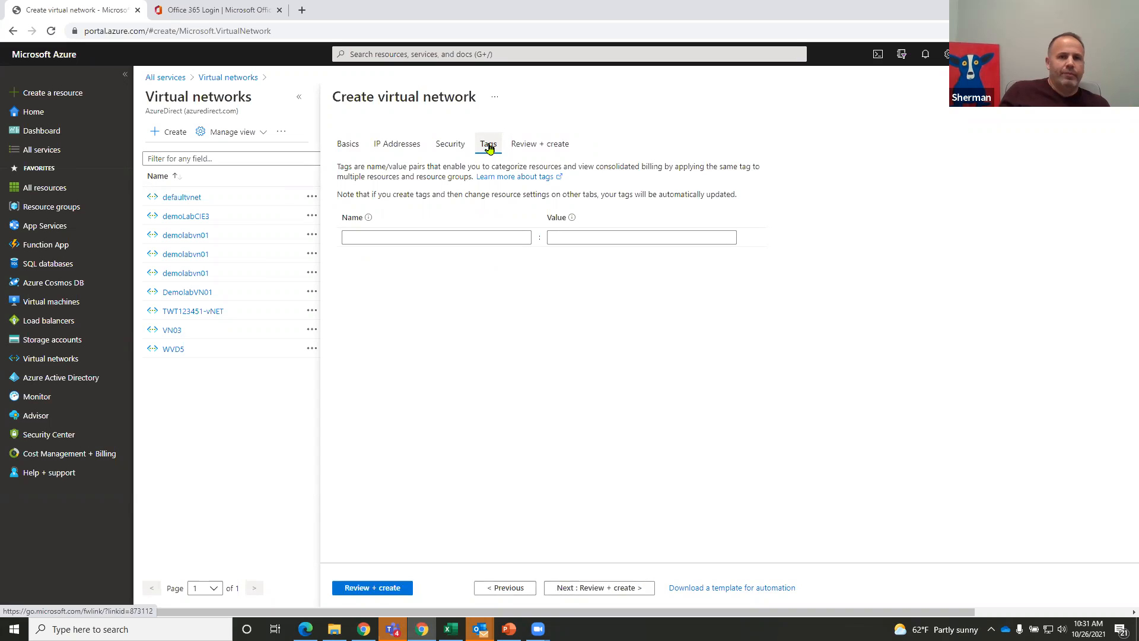
left_click(534, 146)
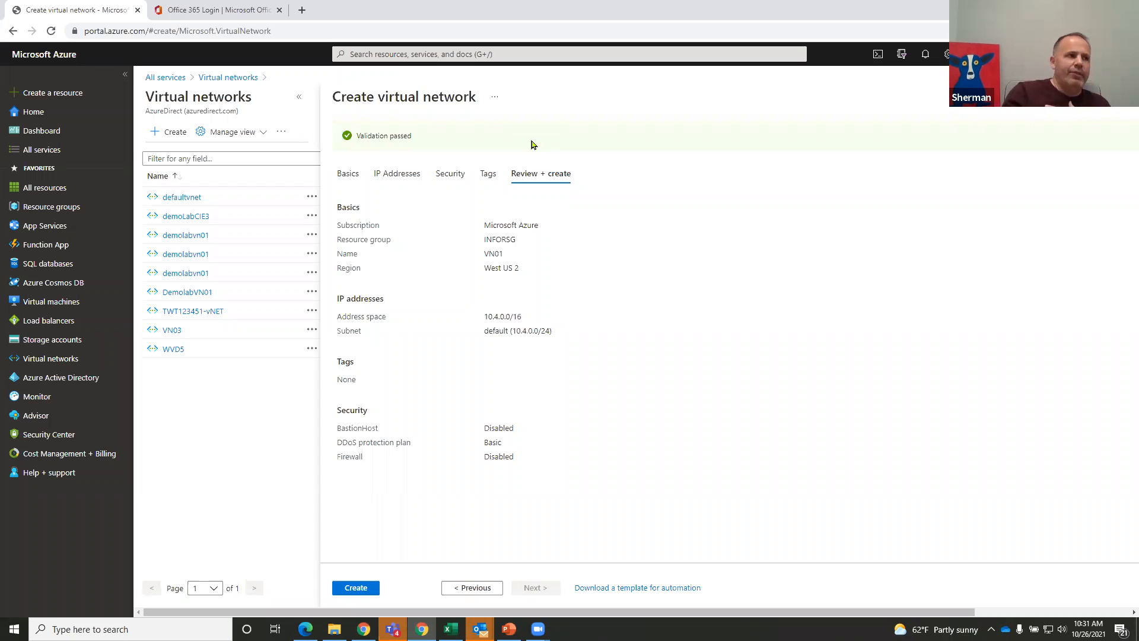
left_click(352, 589)
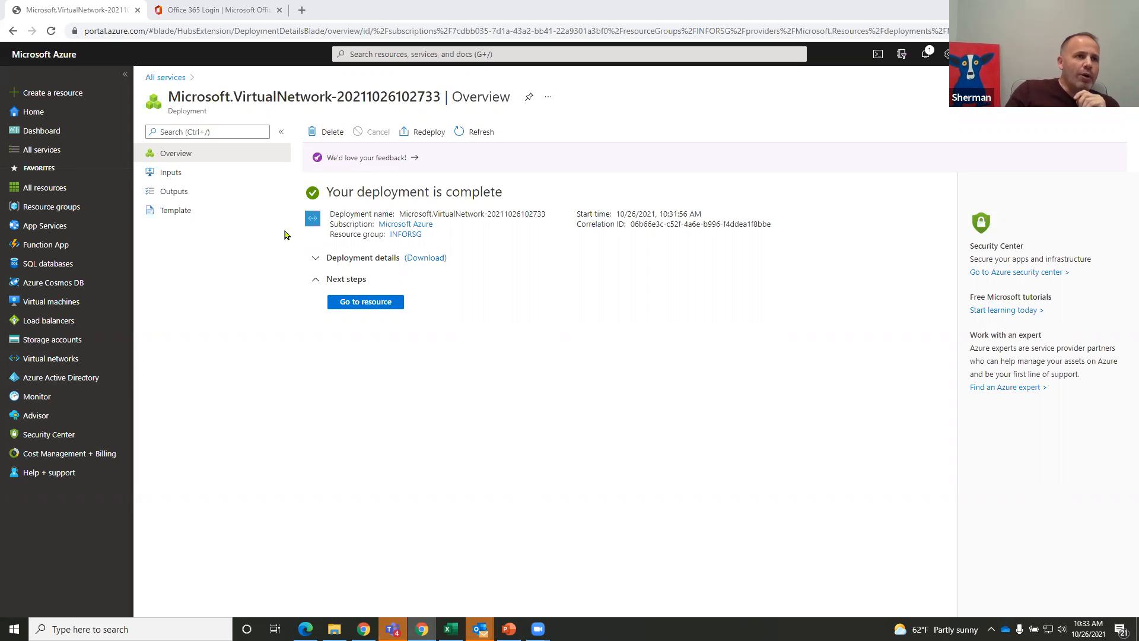
Find the Availability sets service by searching for "ava" and start creating a new availability set.
left_click(368, 54)
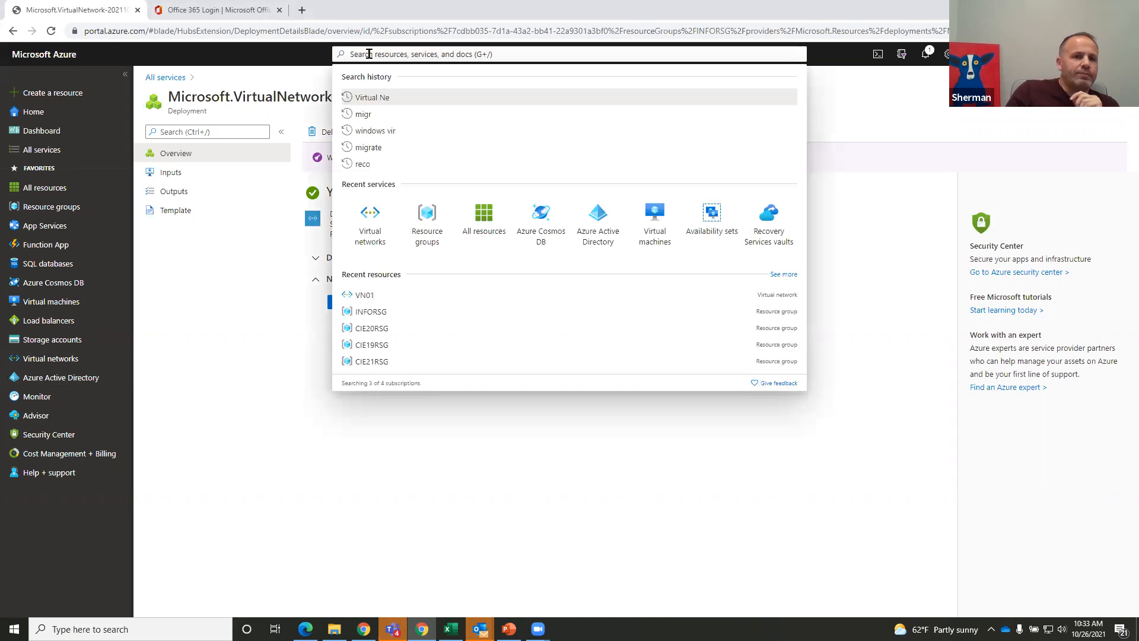
type("ava")
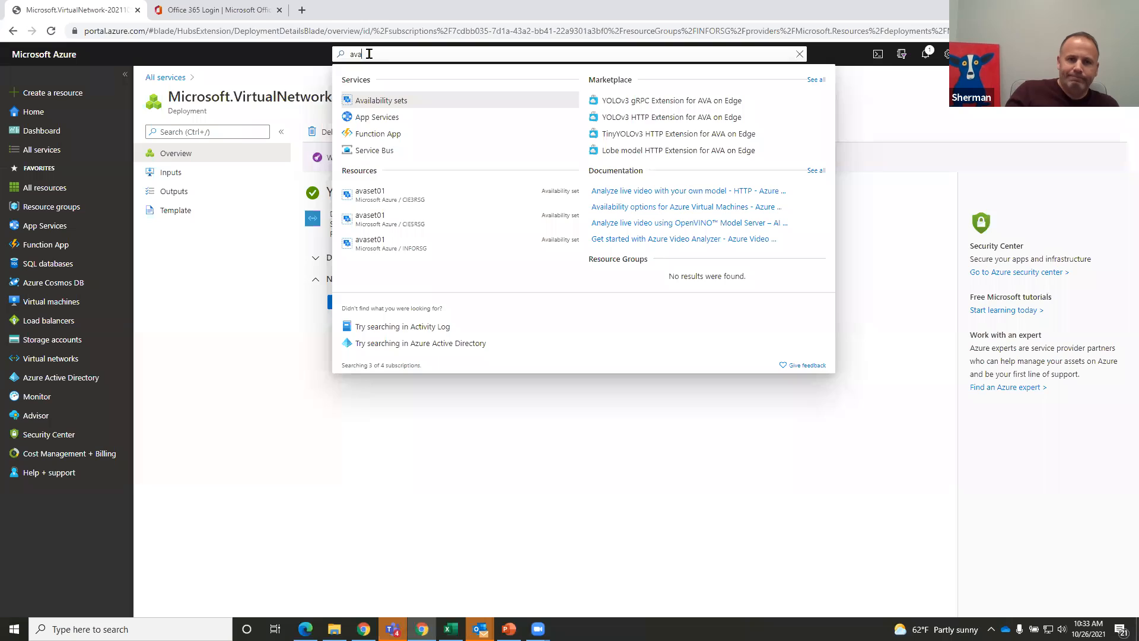
key("Return")
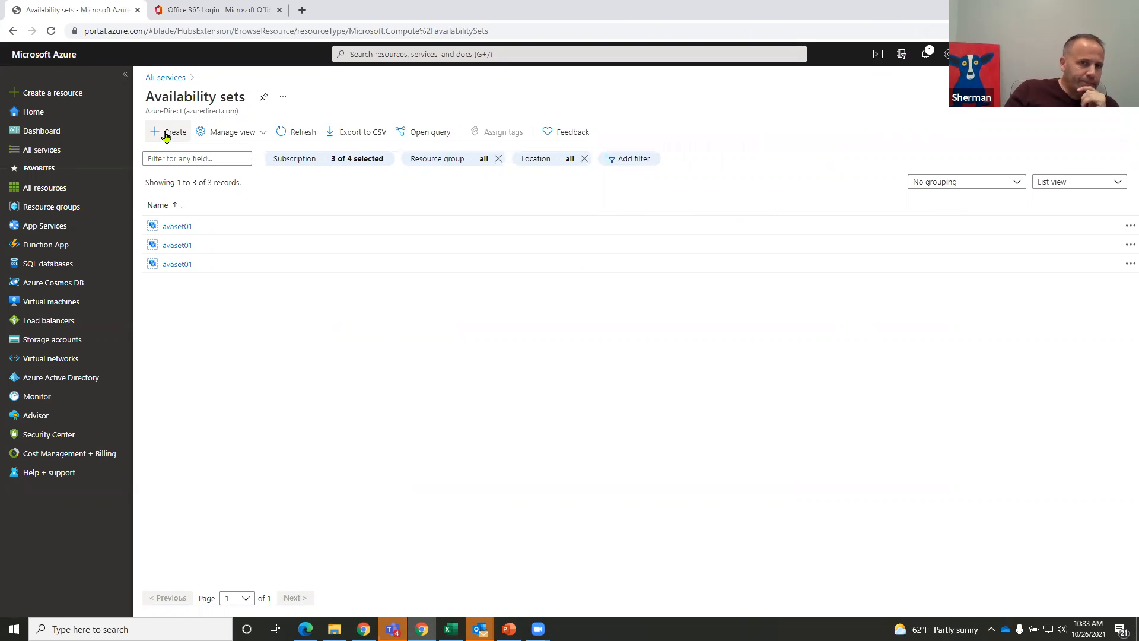
left_click(166, 134)
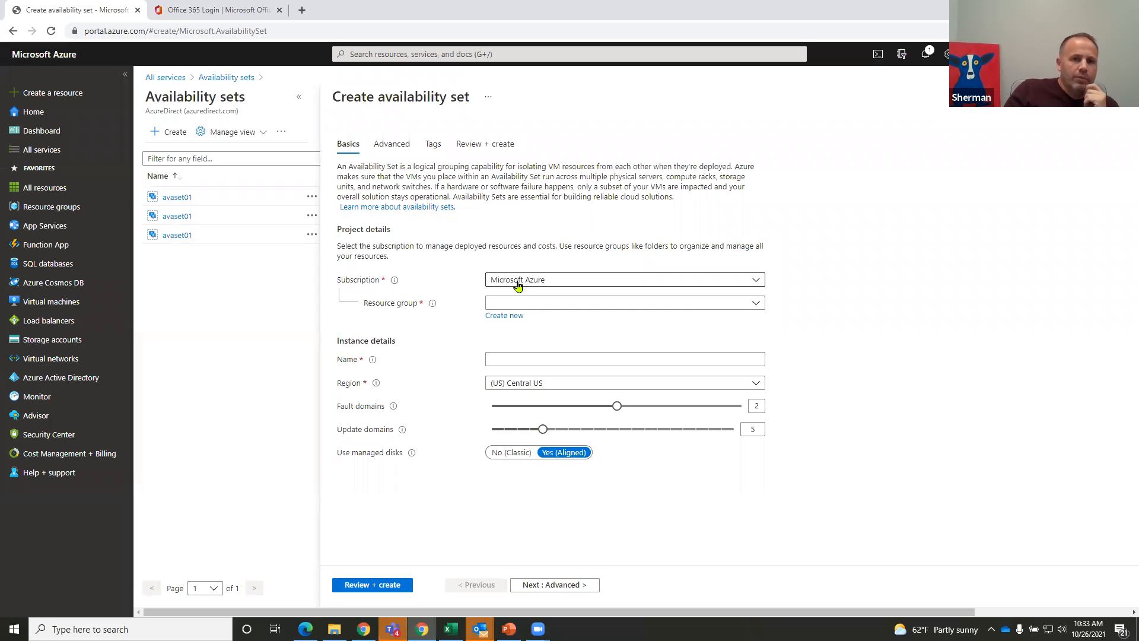
Assign the new availability set to the existing INFORSG resource group and name it AVASET02.
left_click(752, 303)
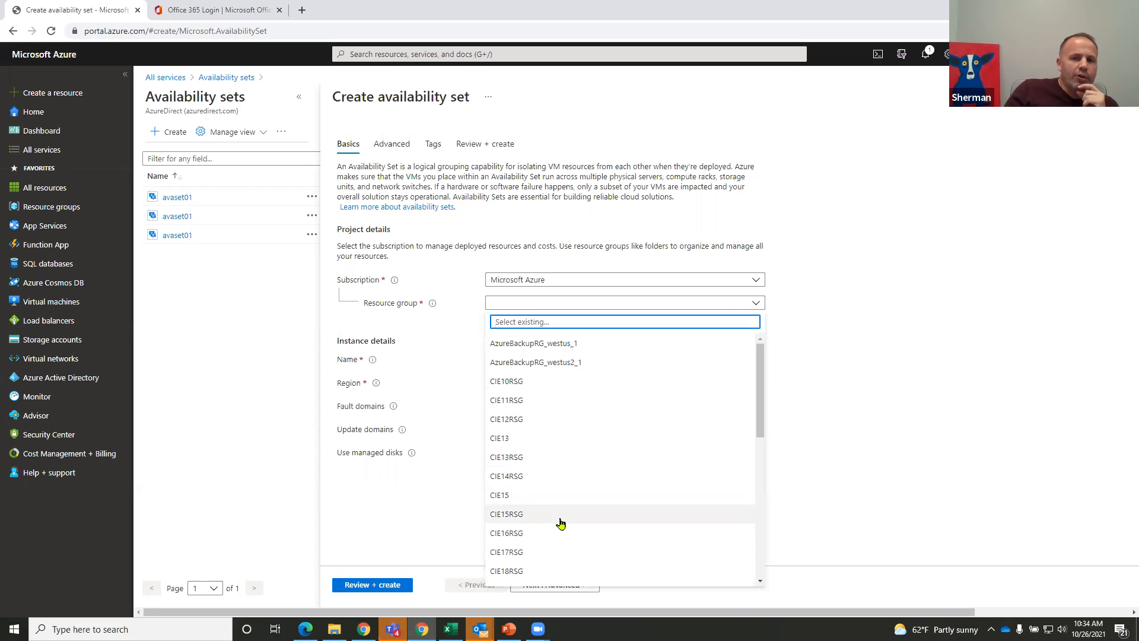
scroll(559, 522, "down", 8)
left_click(511, 464)
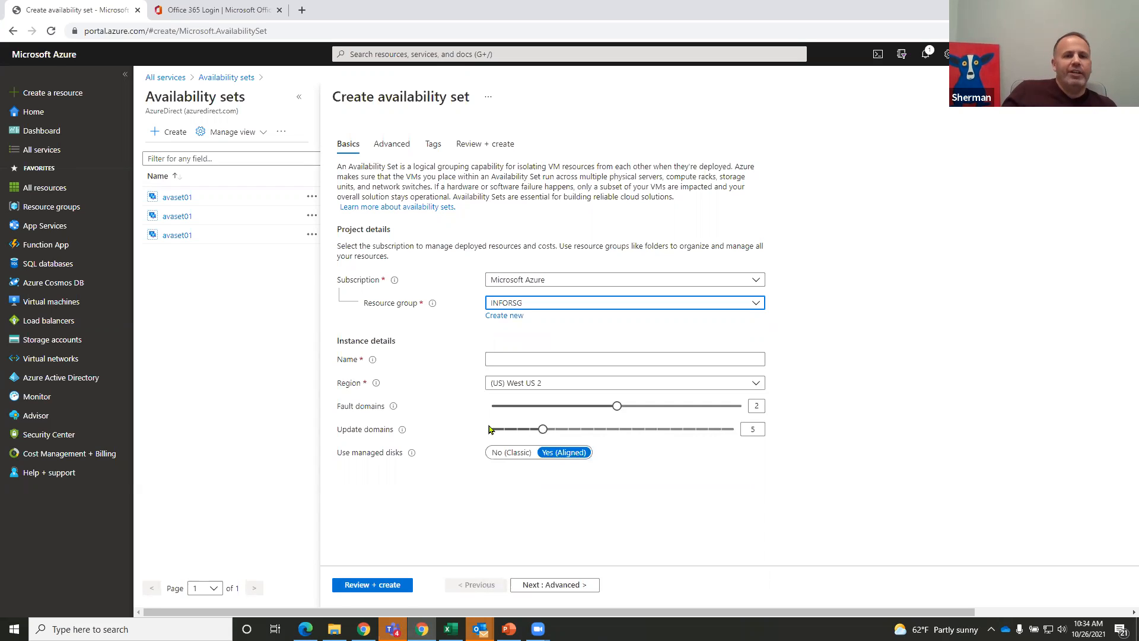
left_click(522, 359)
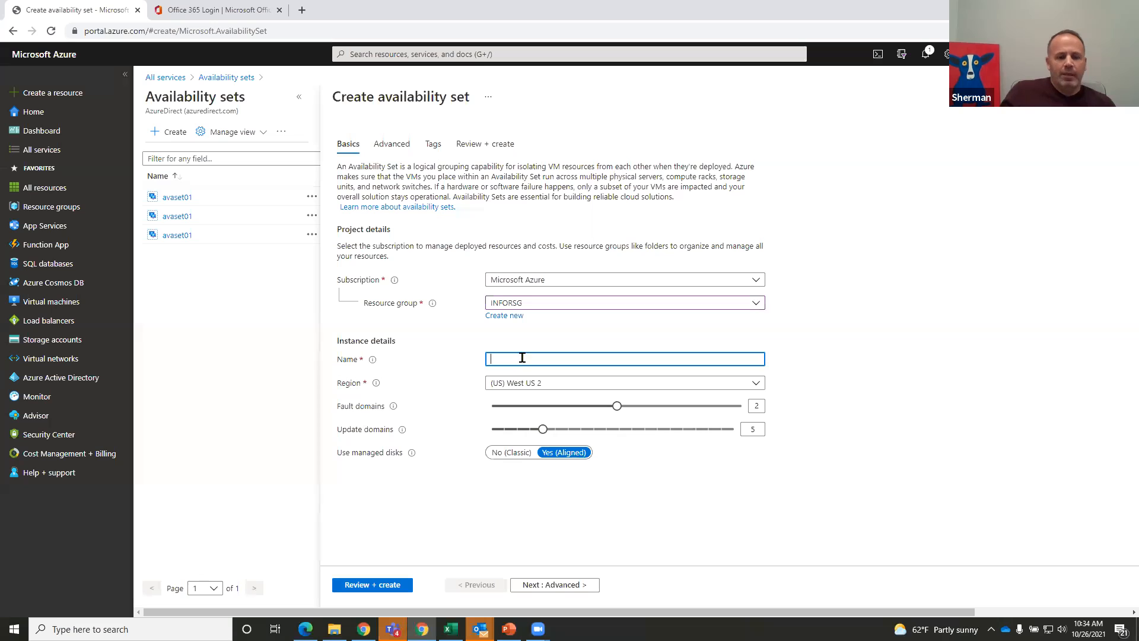
type("AVASET")
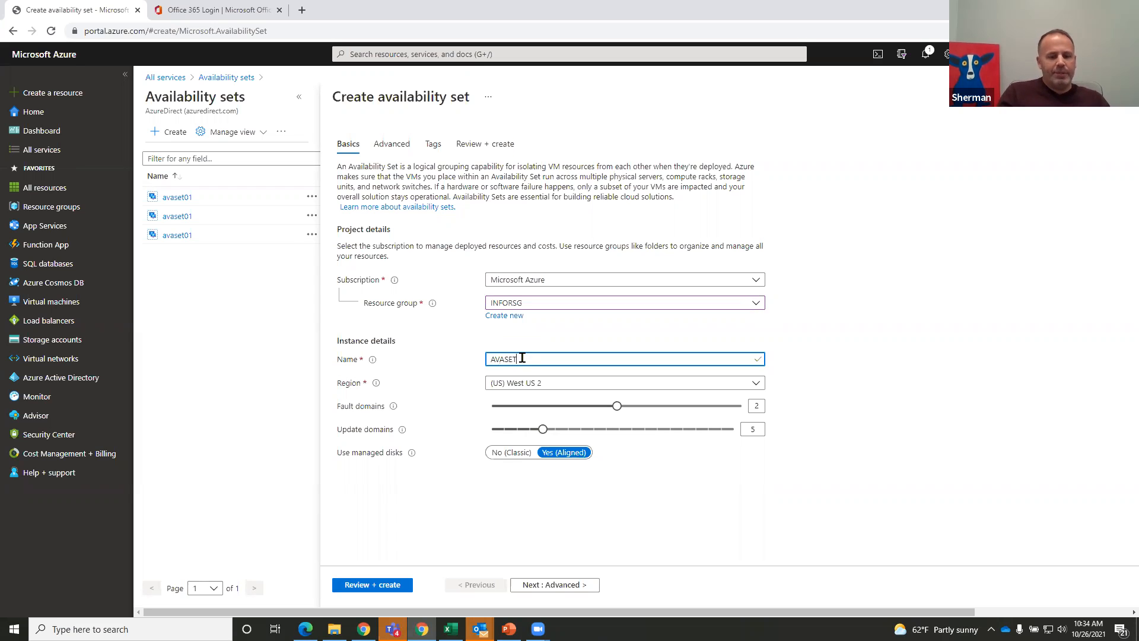
type("02")
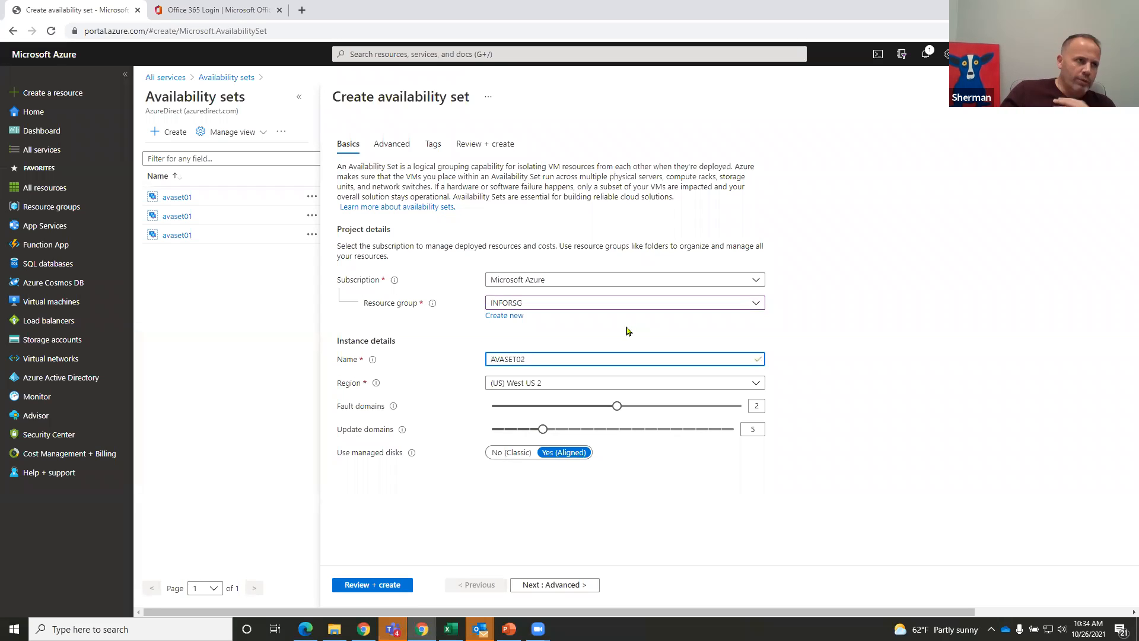
left_click_drag(527, 358, 459, 361)
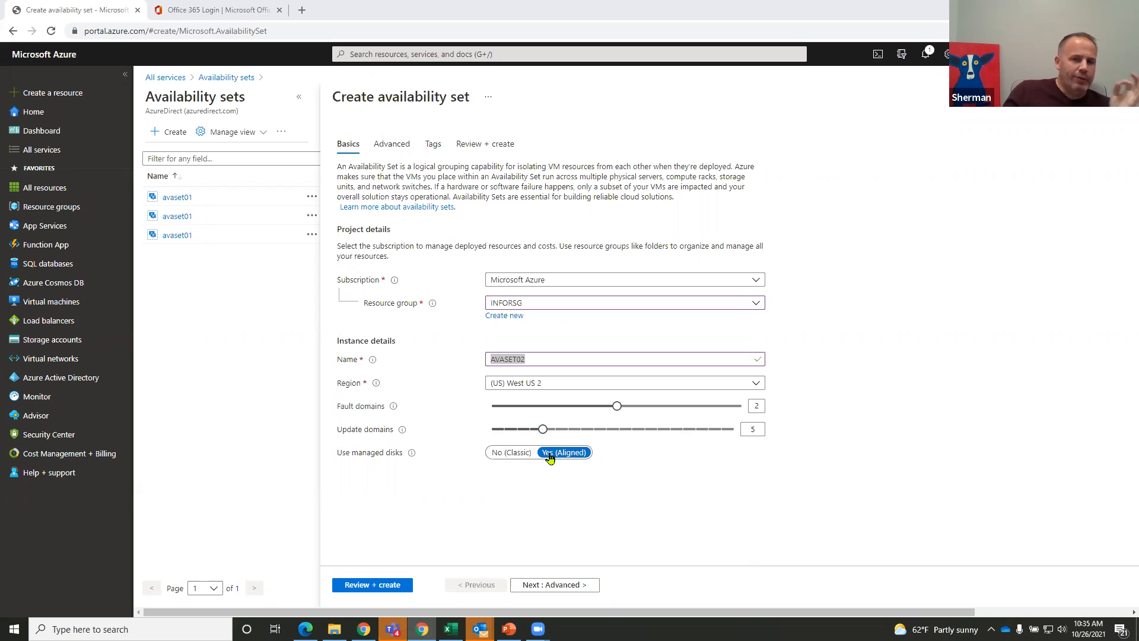
Check the availability set's proximity placement and tag settings, keeping the defaults, and create AVASET02 from the final review.
left_click(390, 150)
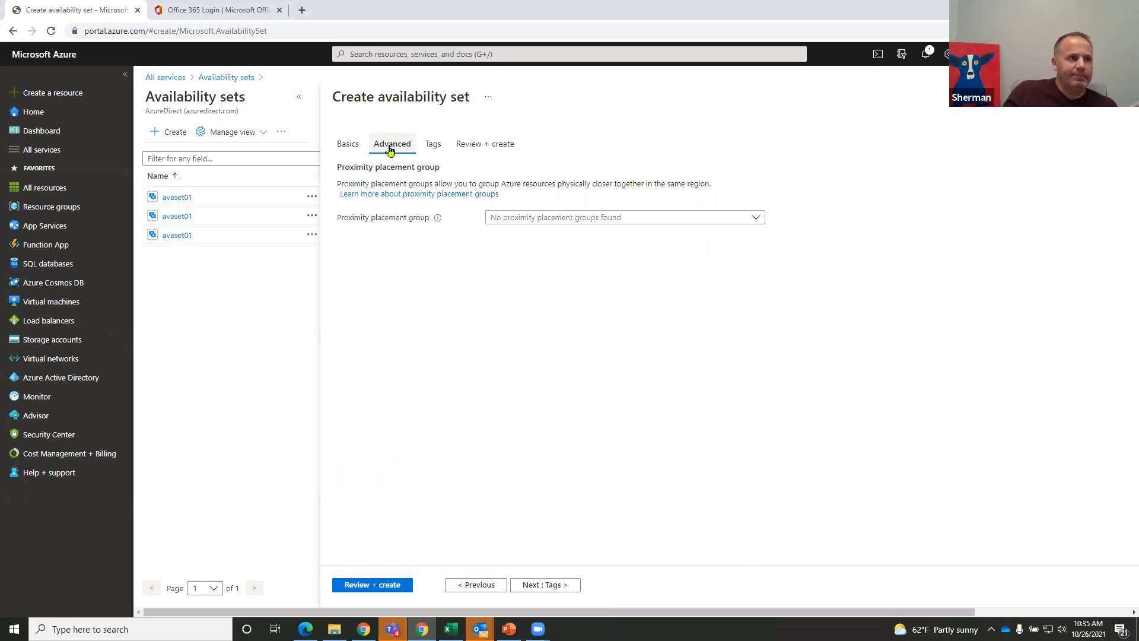
left_click(431, 149)
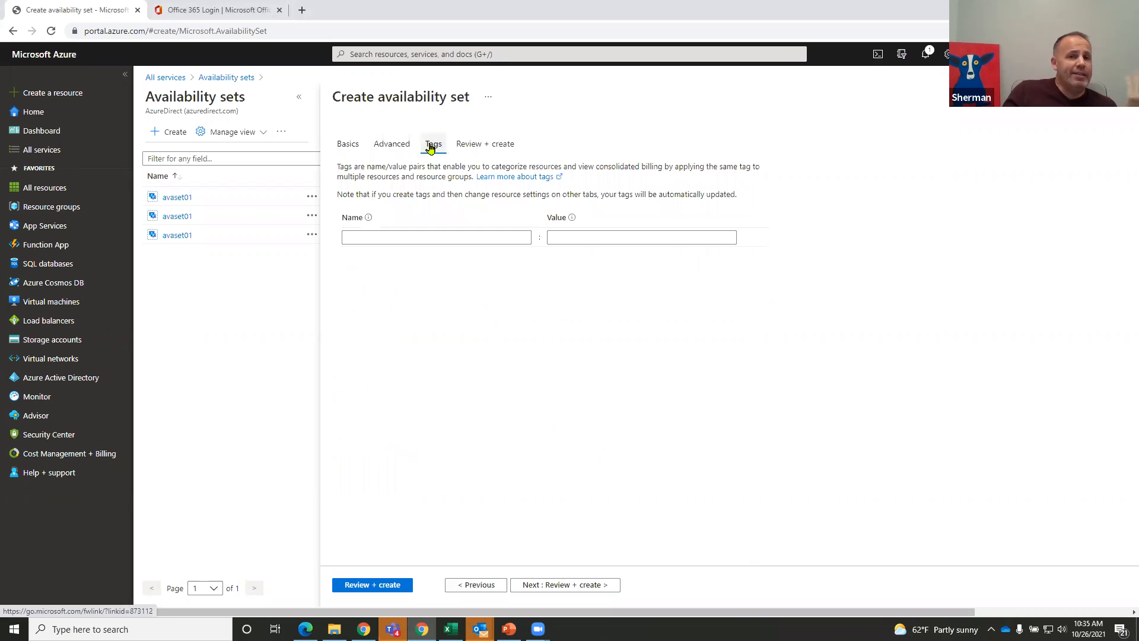
left_click(462, 144)
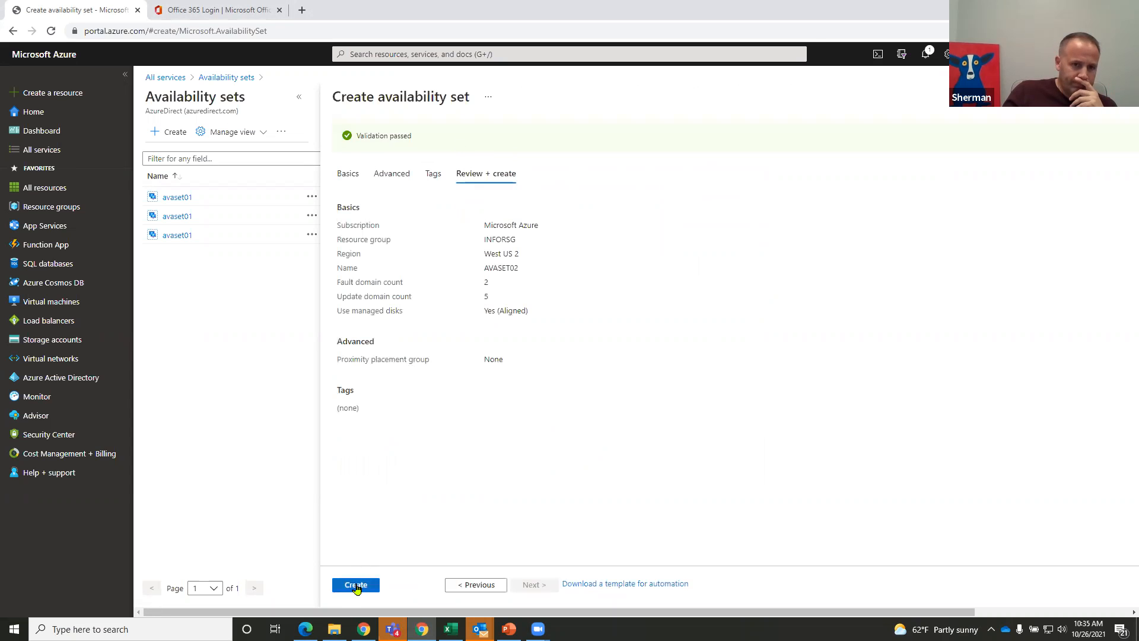
left_click(356, 586)
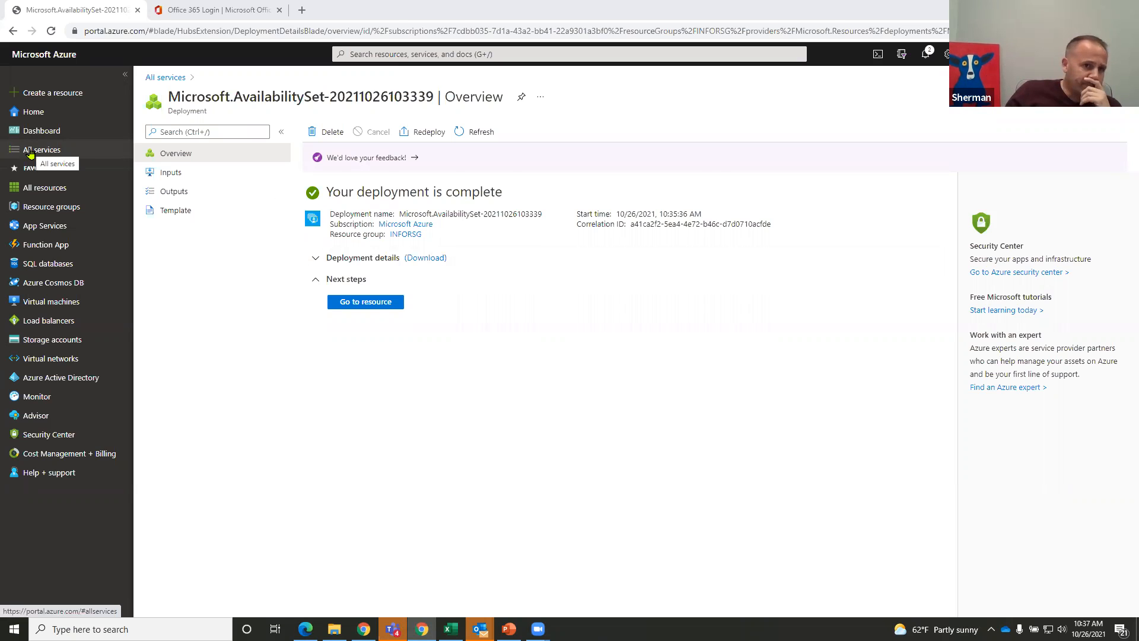
Return to Virtual networks through All services and start creating another virtual network.
left_click(31, 153)
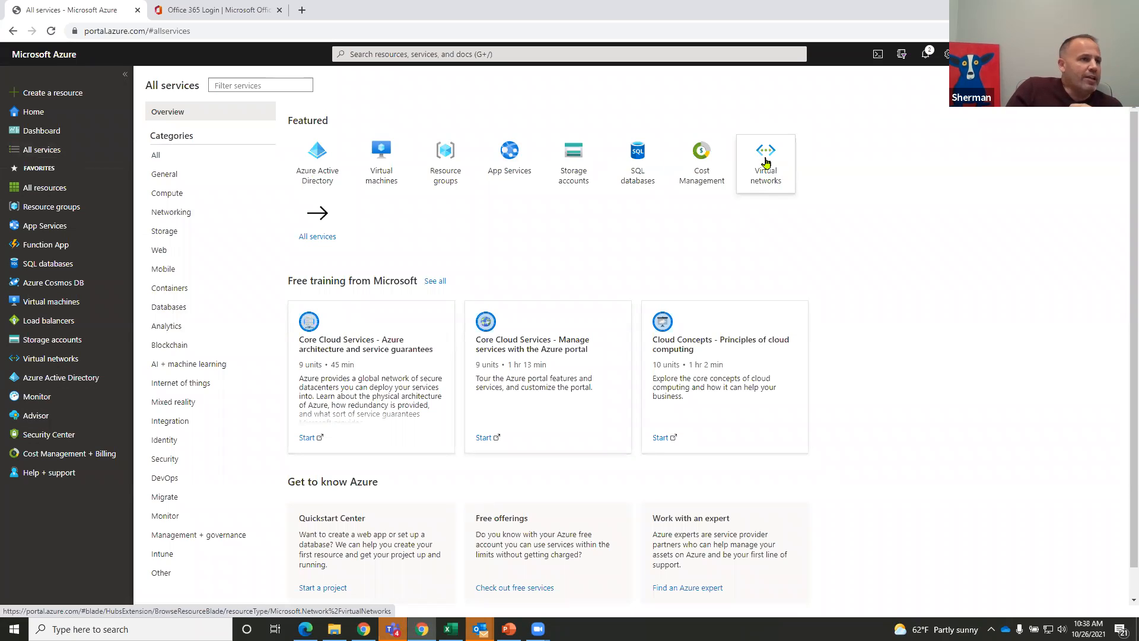
left_click(766, 162)
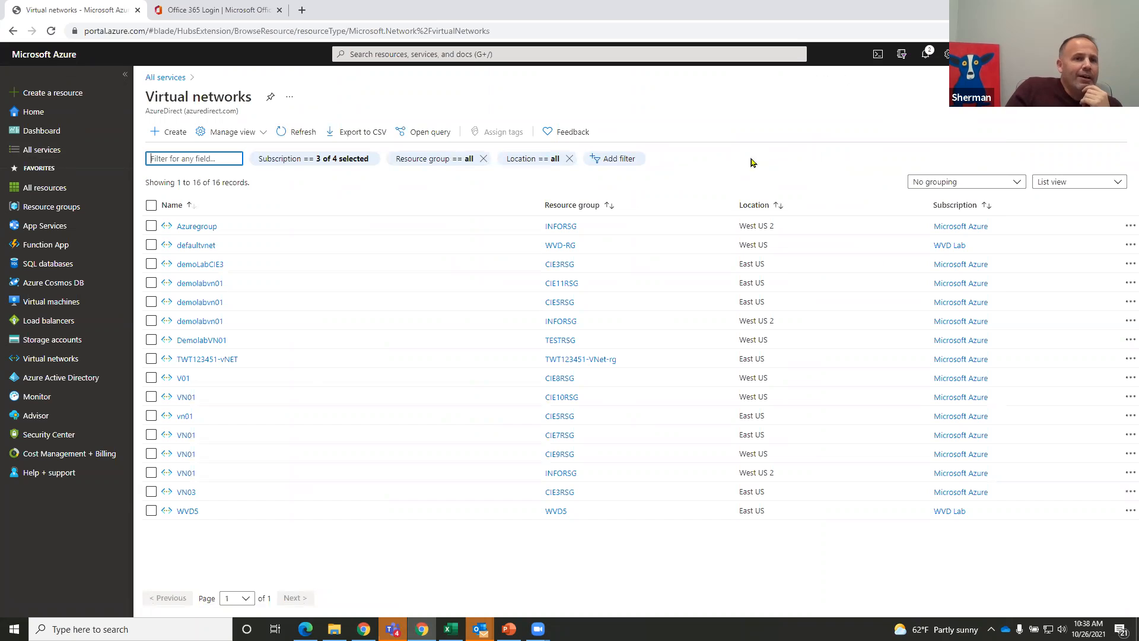
left_click(177, 137)
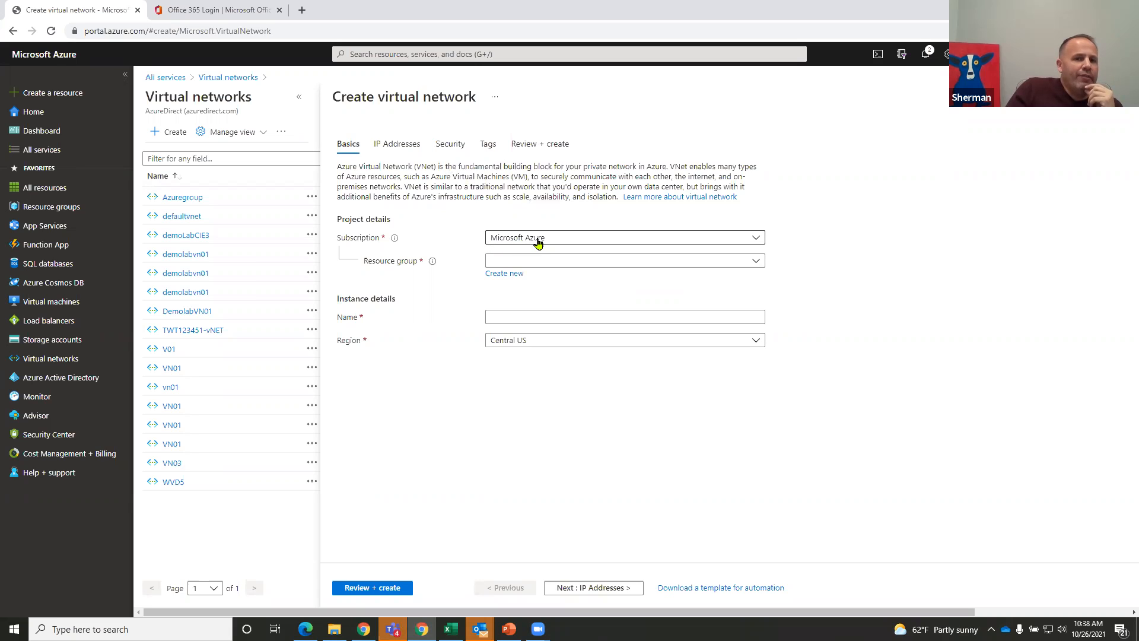
Assign the new virtual network to the existing INFORSG resource group and name it VN02.
left_click(544, 263)
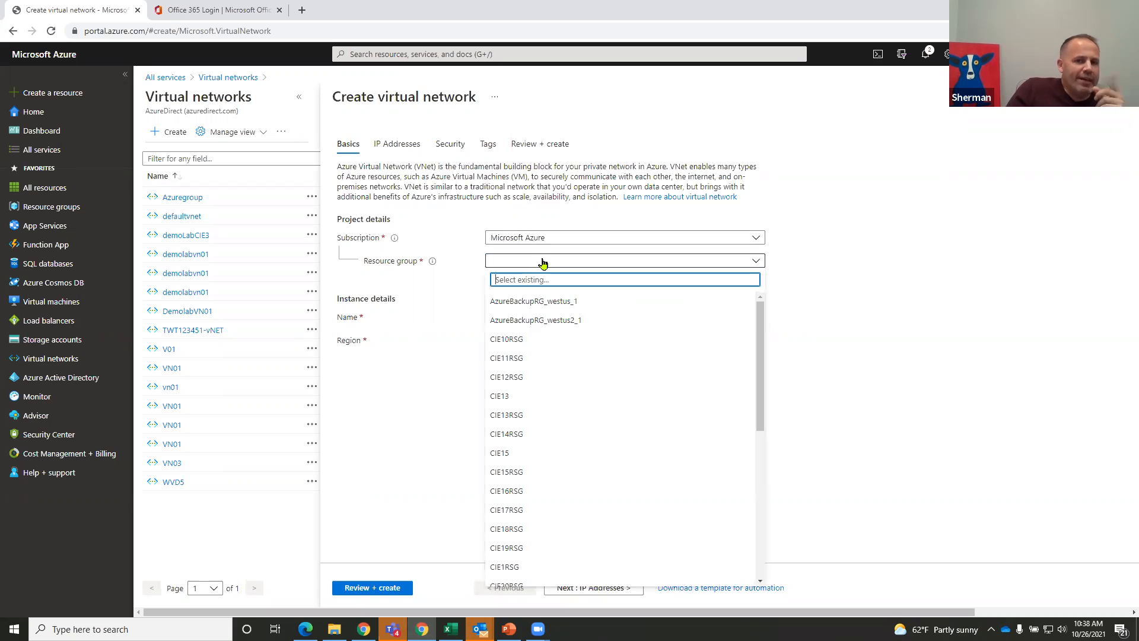
scroll(549, 542, "down", 5)
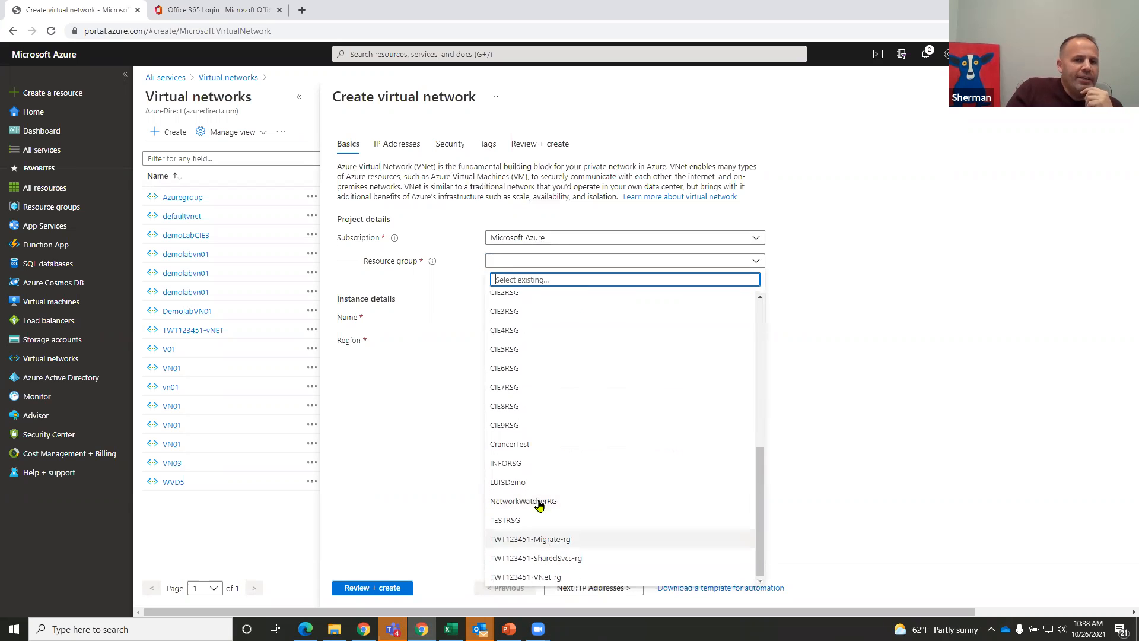
left_click(536, 466)
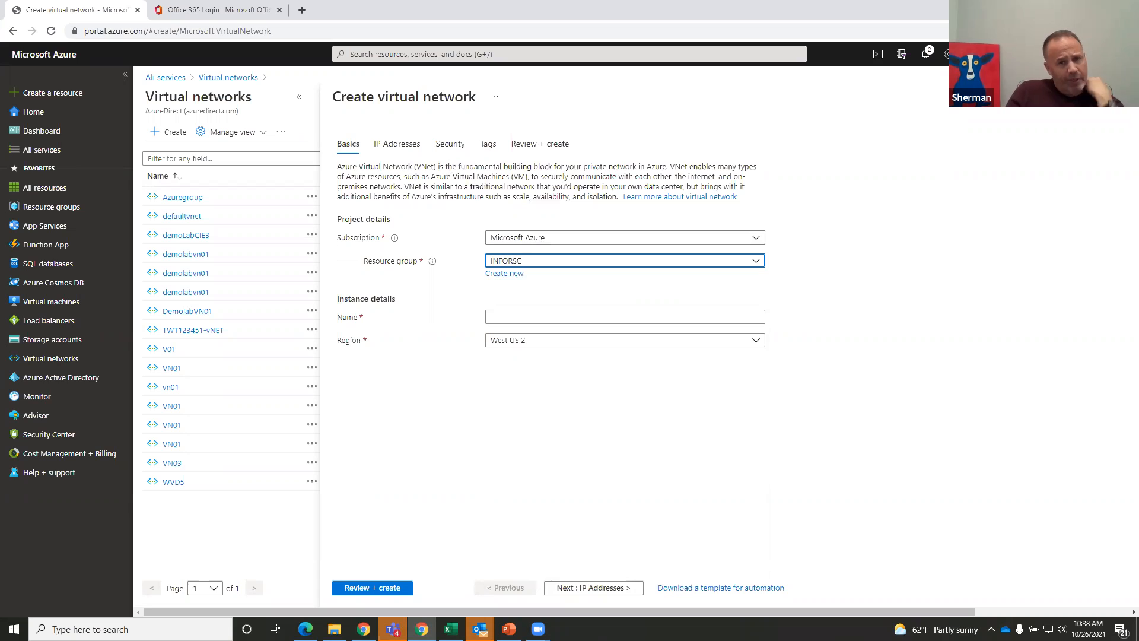
left_click(517, 308)
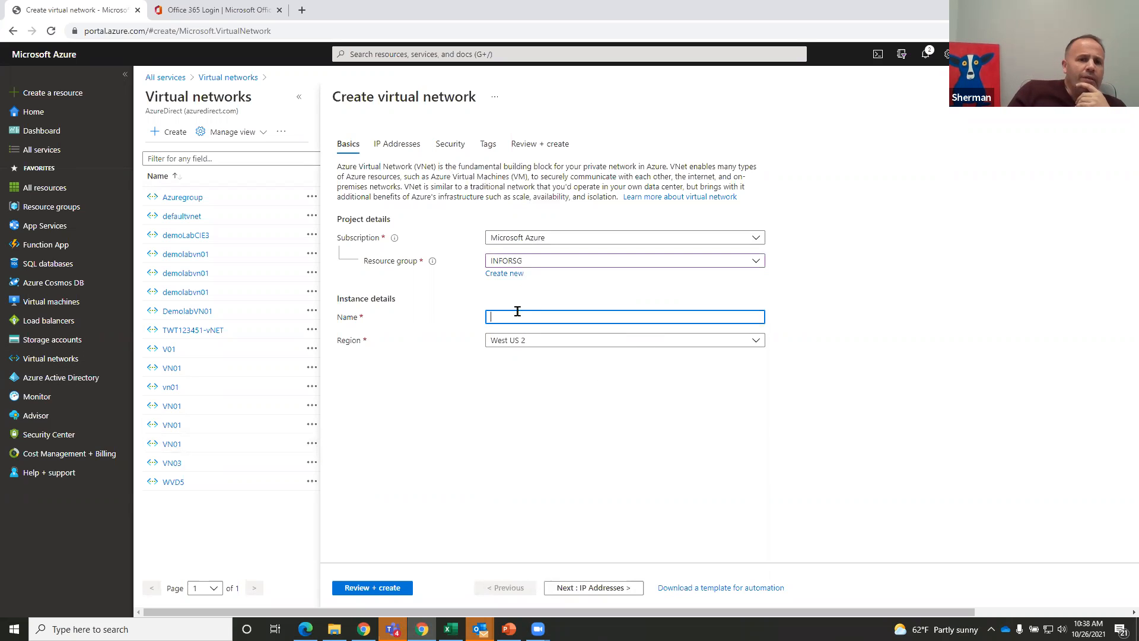
type("AVA")
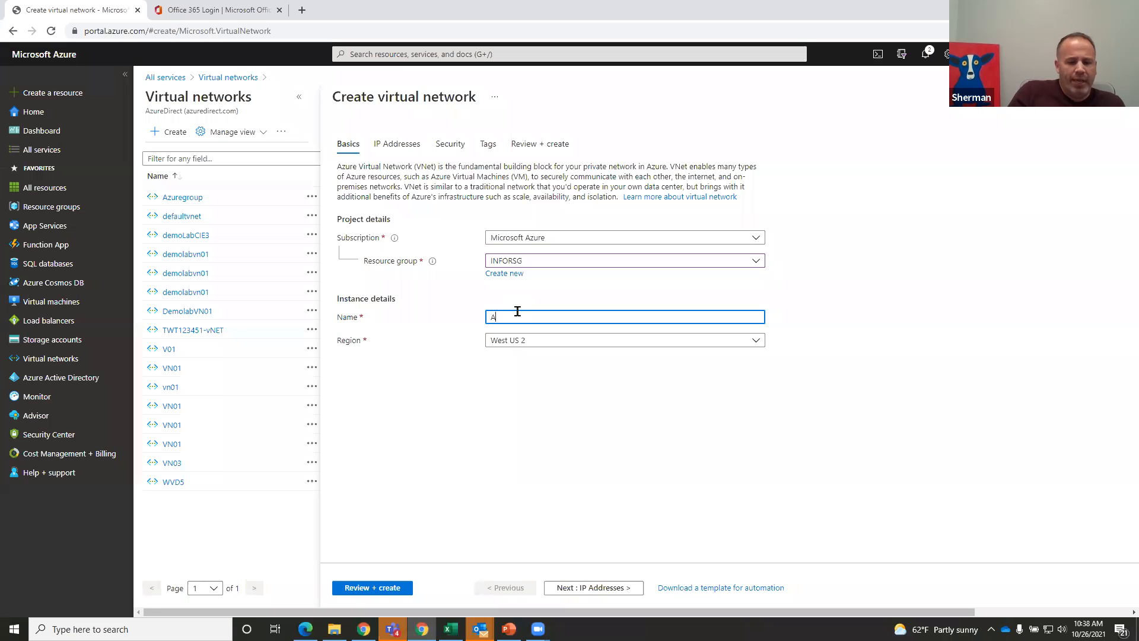
key("BackSpace")
key("BackSpace")
key("BackSpace")
type("VN)@")
key("BackSpace")
key("BackSpace")
type("02")
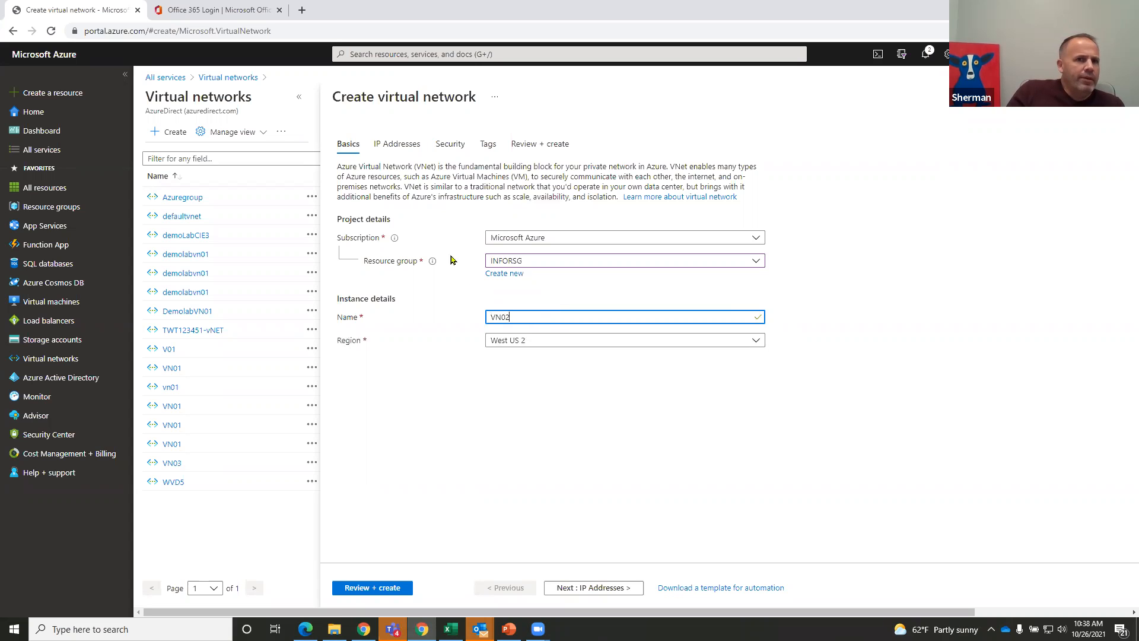
Review the virtual network's IP address settings, discard the unfinished network and return to All services.
left_click(416, 153)
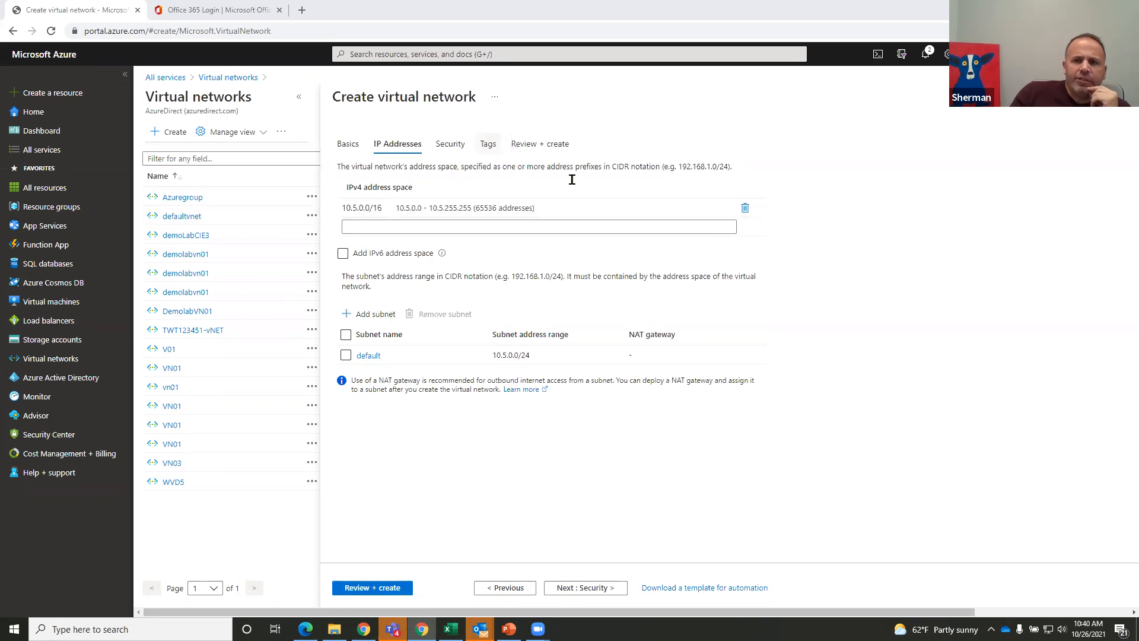
left_click_drag(665, 611, 967, 567)
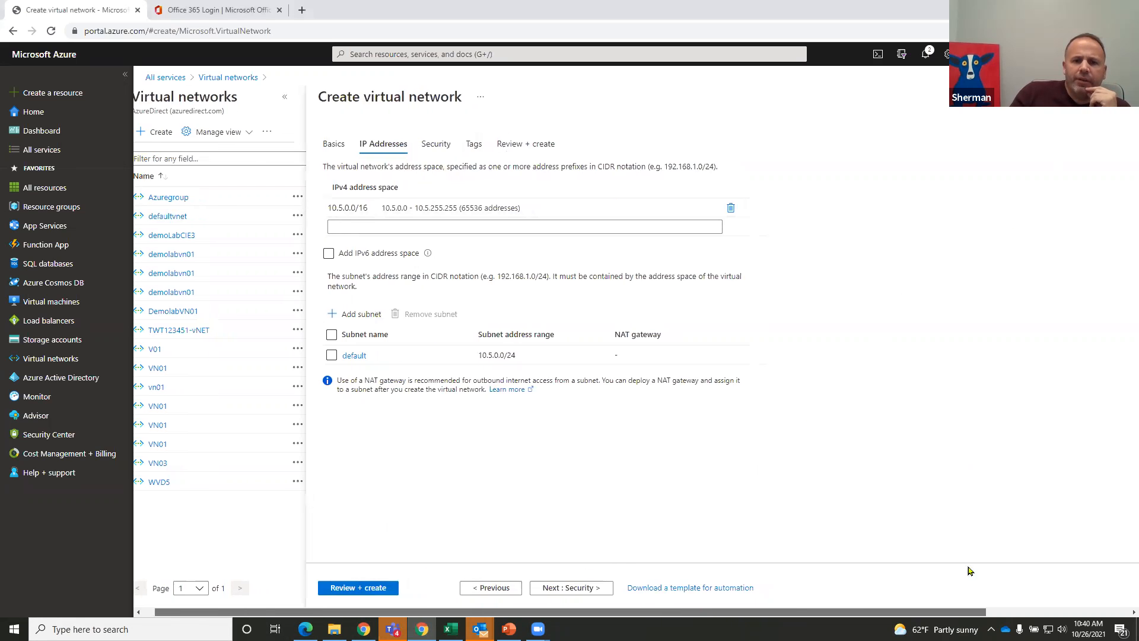
left_click(1123, 97)
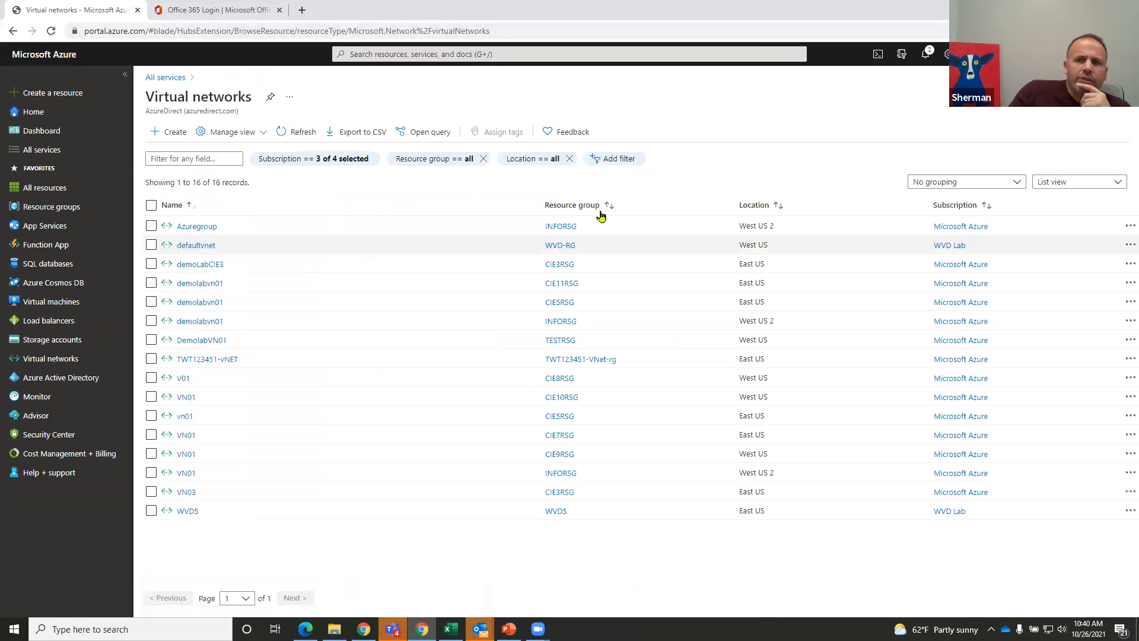
left_click(1124, 97)
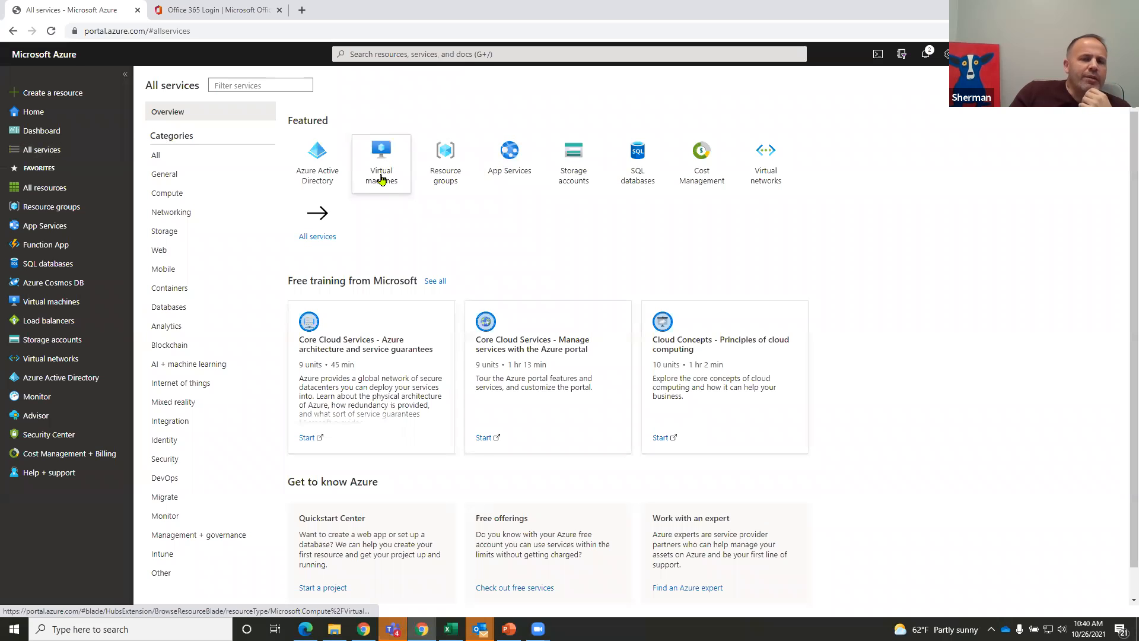
Open the Virtual machines service from All services and start creating a new virtual machine.
mouse_move(382, 179)
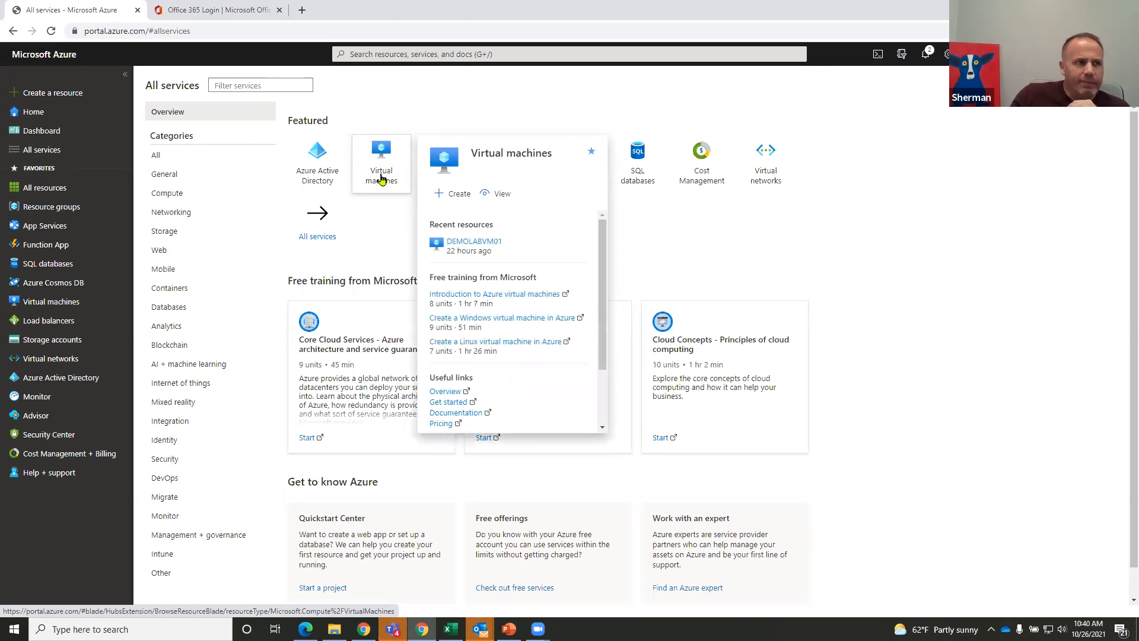
left_click(382, 178)
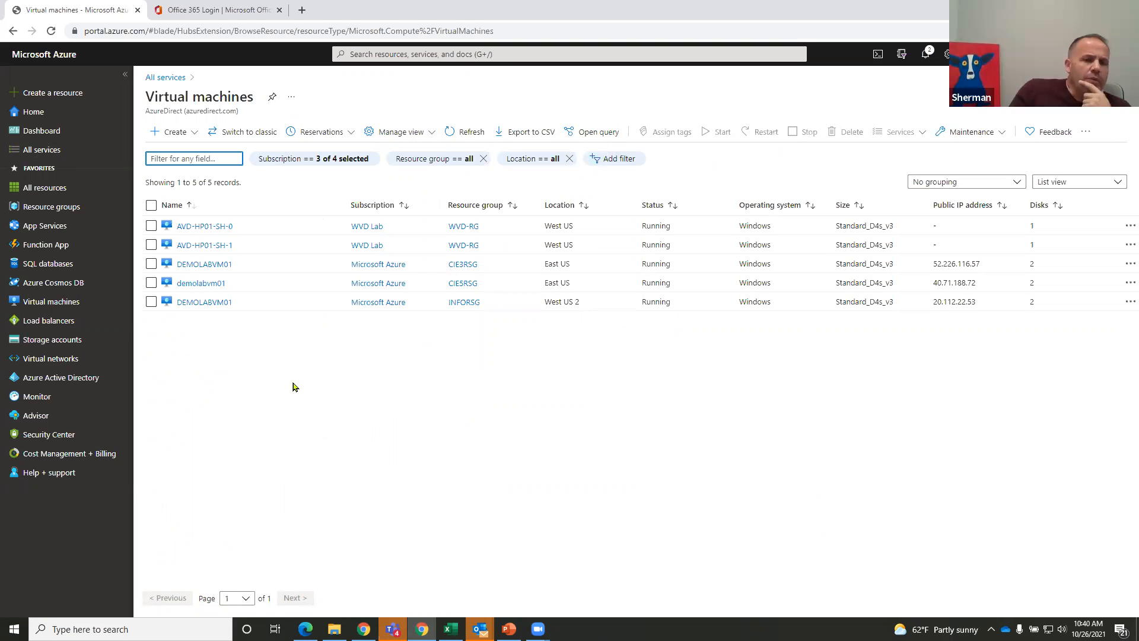
left_click(171, 140)
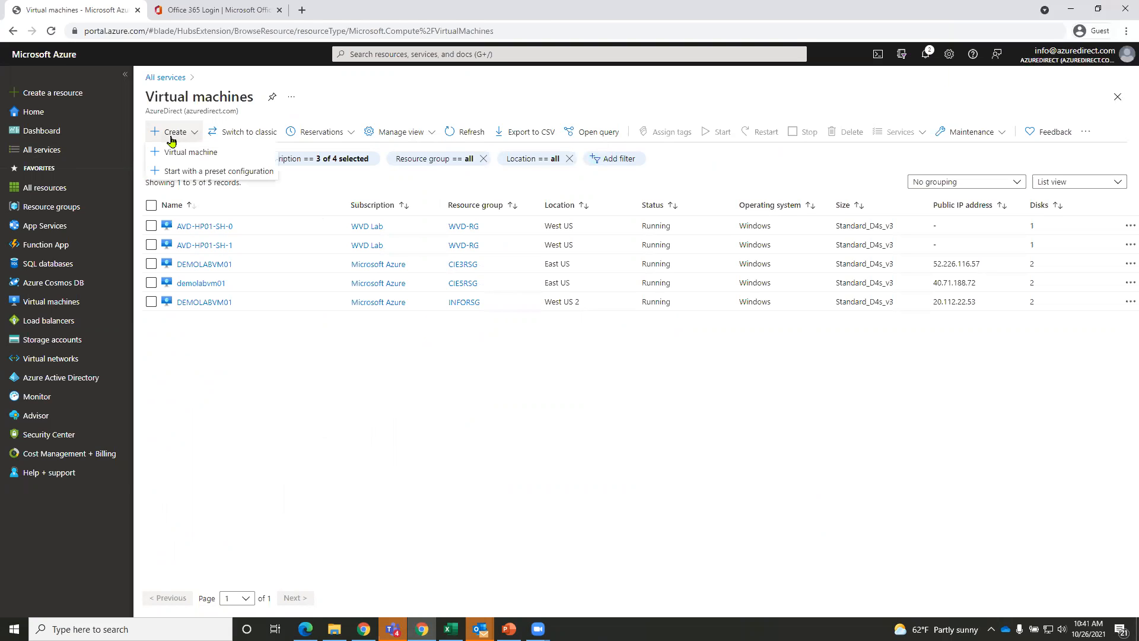
left_click(174, 152)
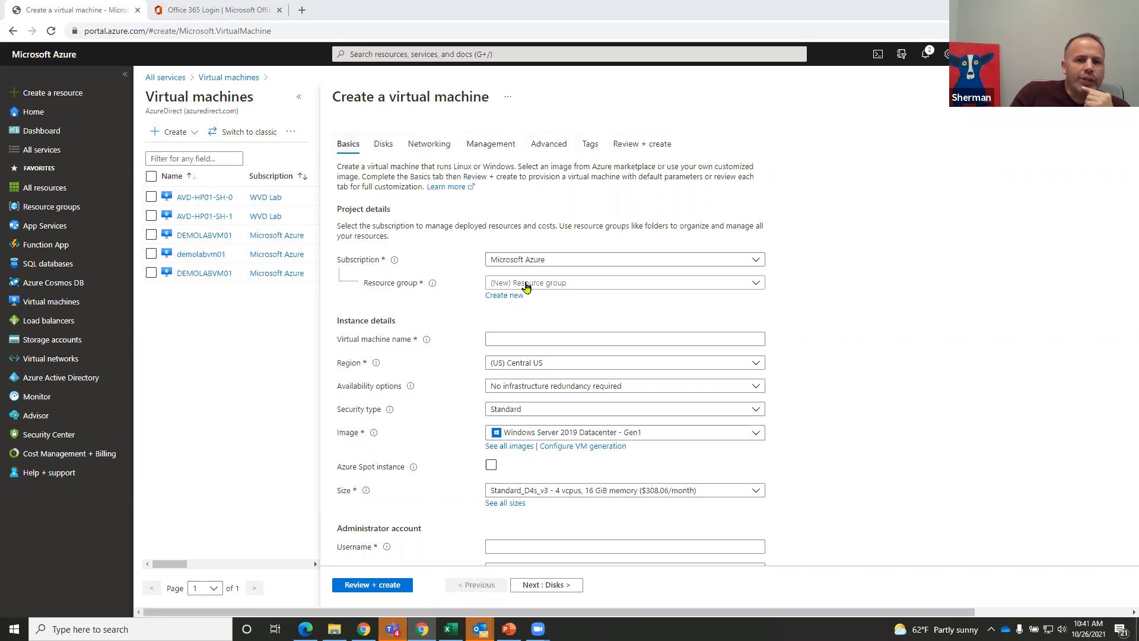
Assign the new virtual machine to the existing INFORSG resource group and name it DEMOLABVVM01.
scroll(540, 543, "down", 4)
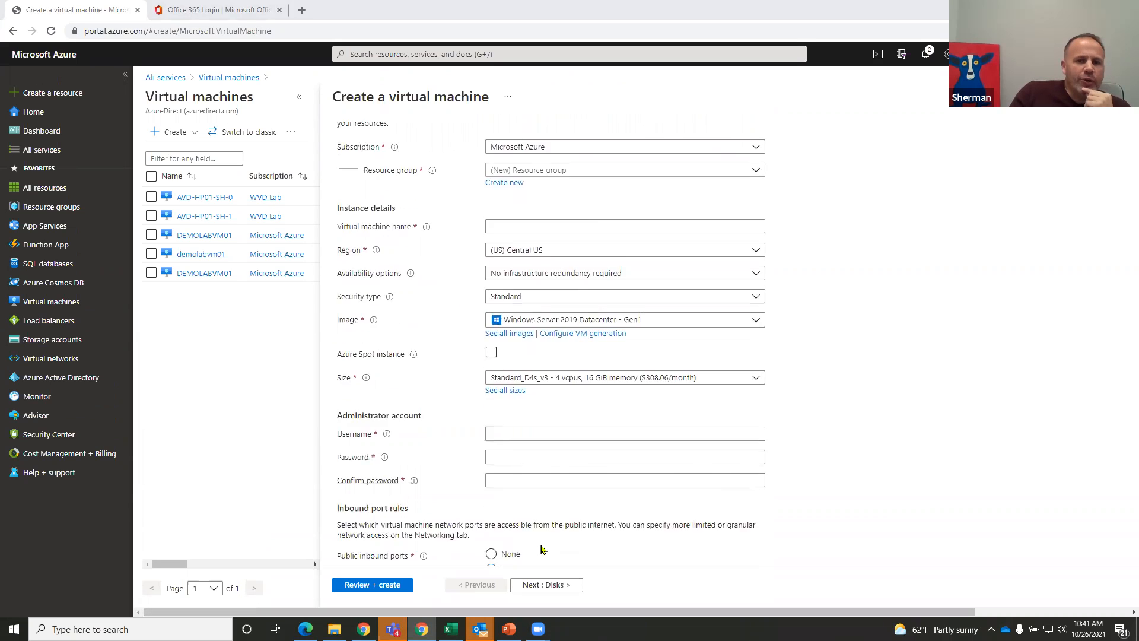
scroll(541, 537, "up", 4)
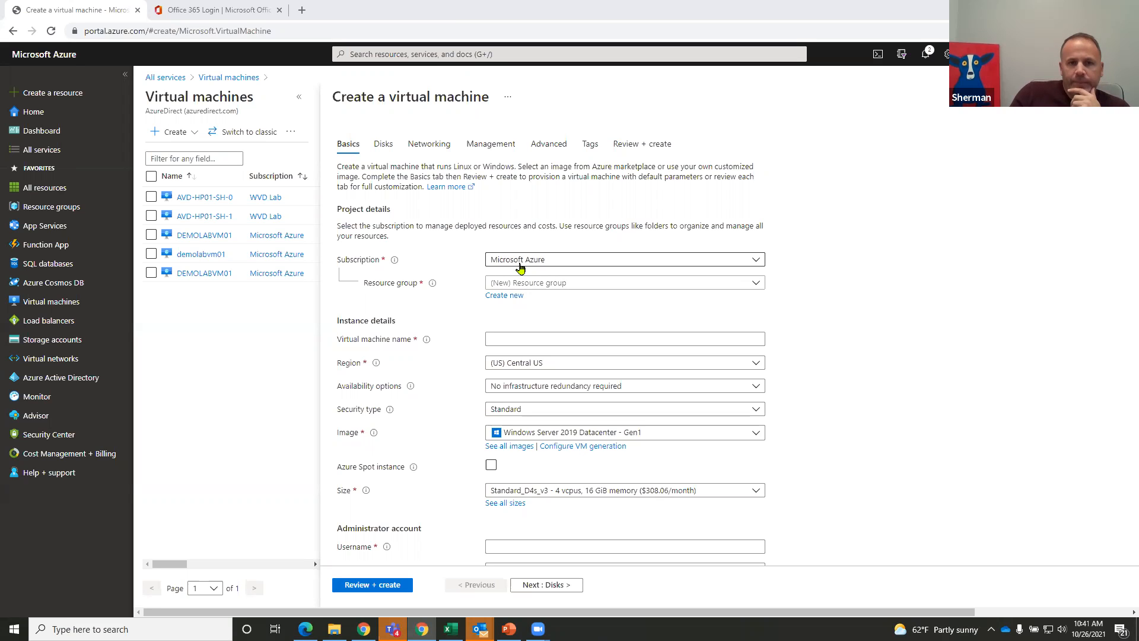
left_click(741, 287)
scroll(579, 458, "down", 5)
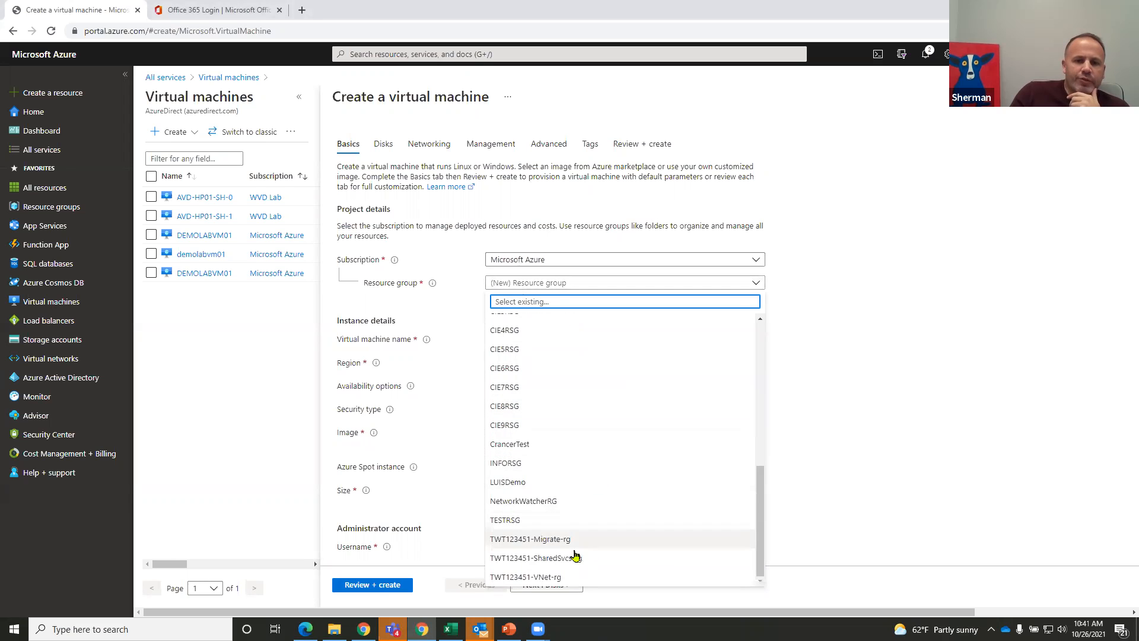
left_click(511, 463)
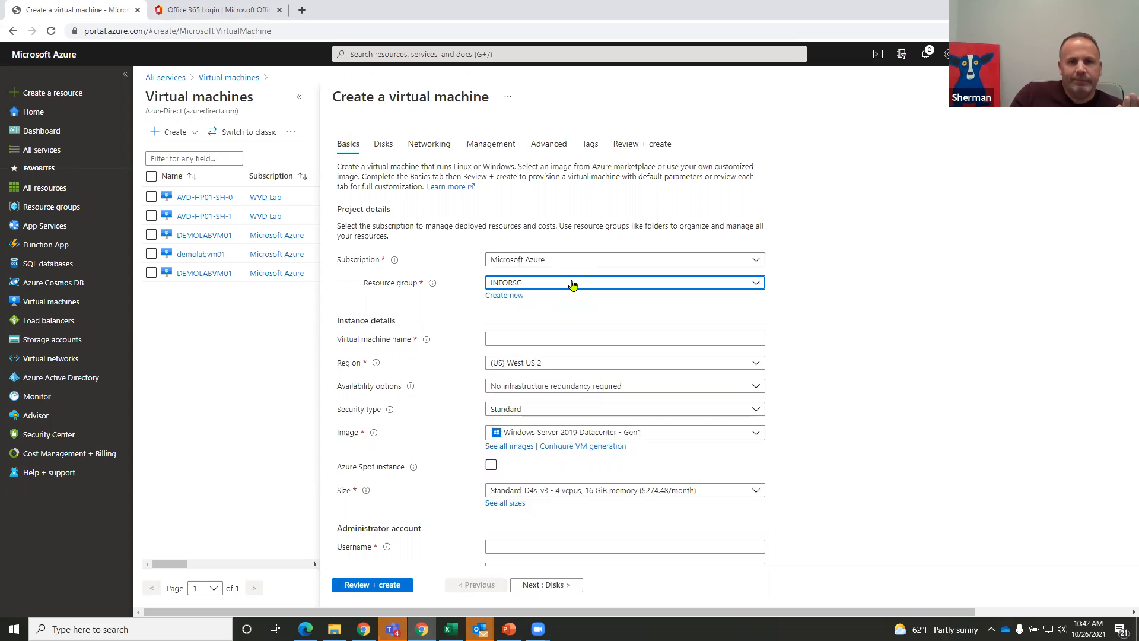
left_click(511, 339)
type("DEMOLABV")
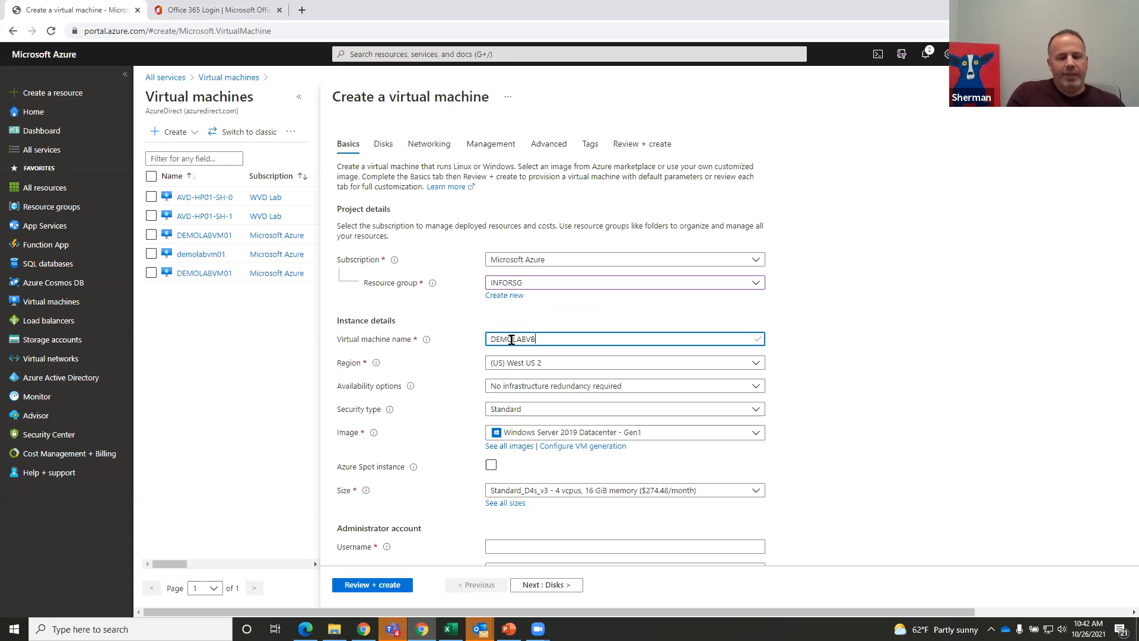
type("VM01")
left_click_drag(550, 339, 482, 352)
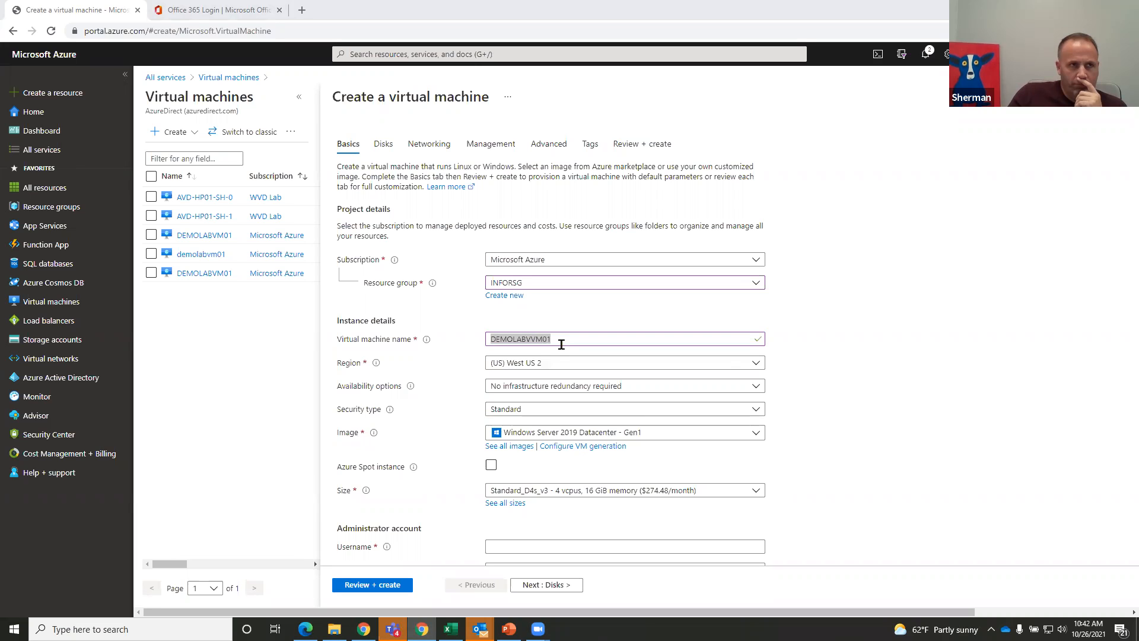
left_click(332, 366)
left_click_drag(564, 340, 376, 345)
left_click(358, 366)
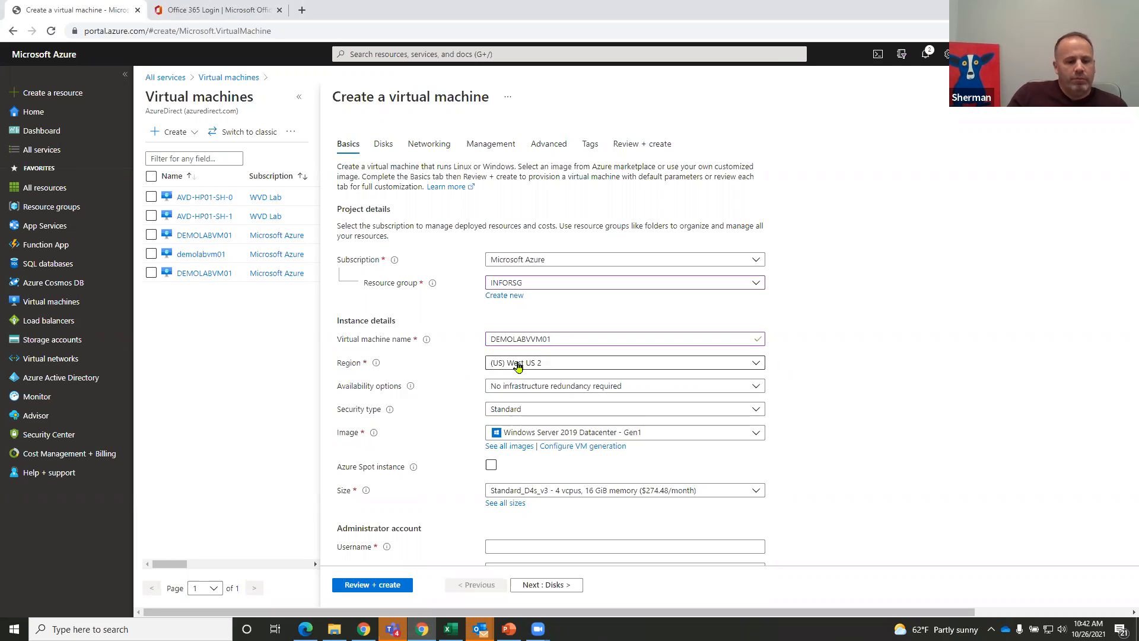
key("ctrl")
key("ctrl")
key("ctrl")
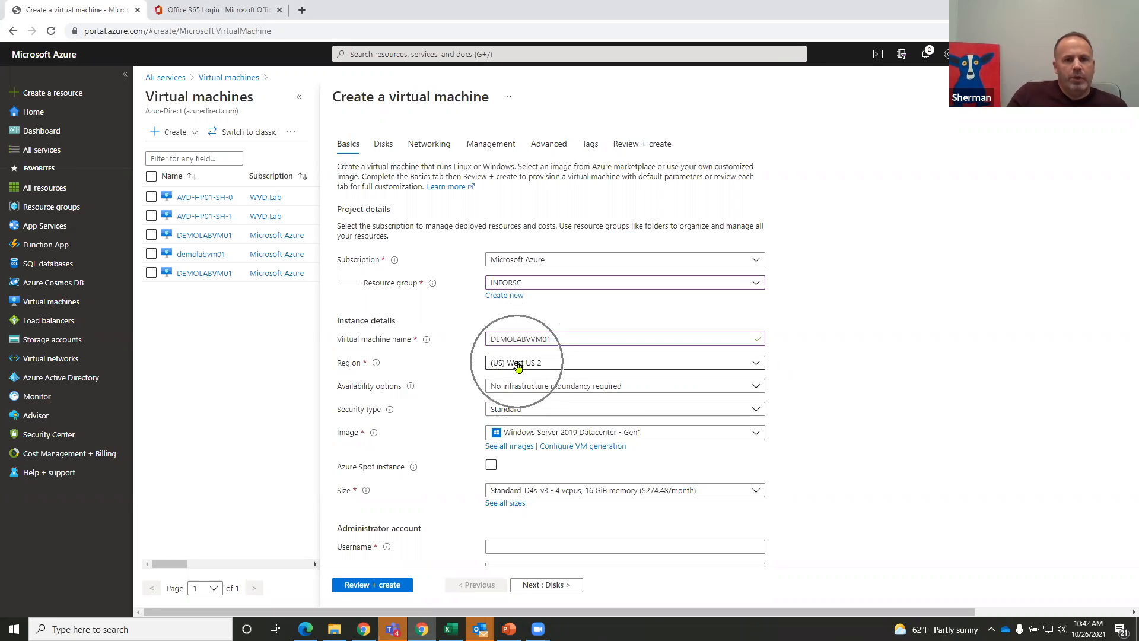
key("ctrl")
key("ctrl")
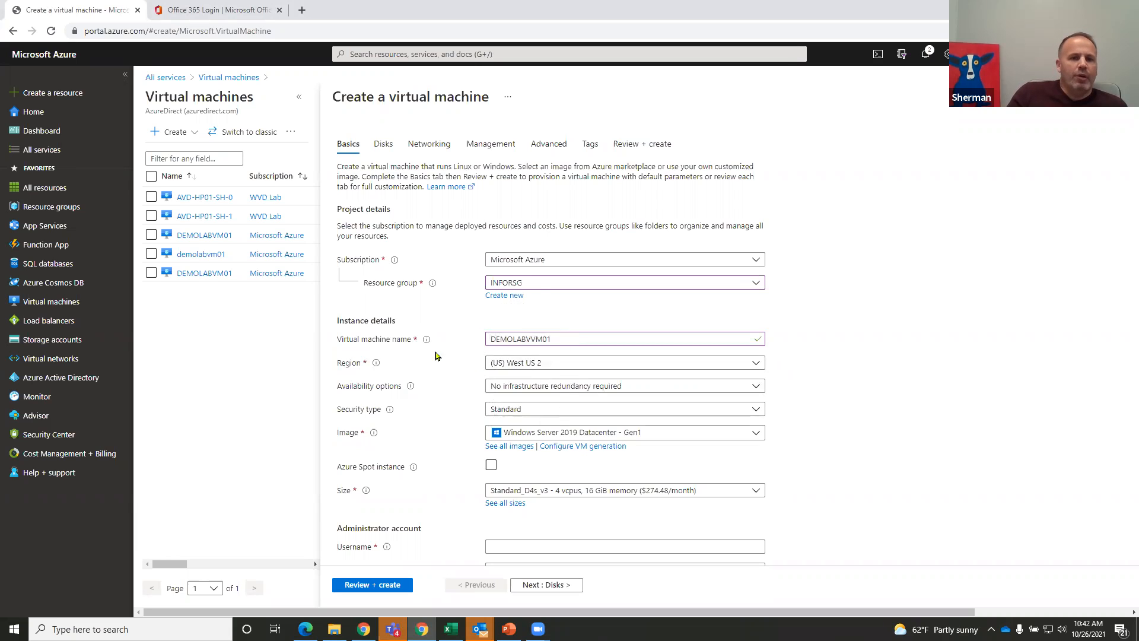
mouse_move(374, 363)
key("ctrl")
key("ctrl")
key("ctrl")
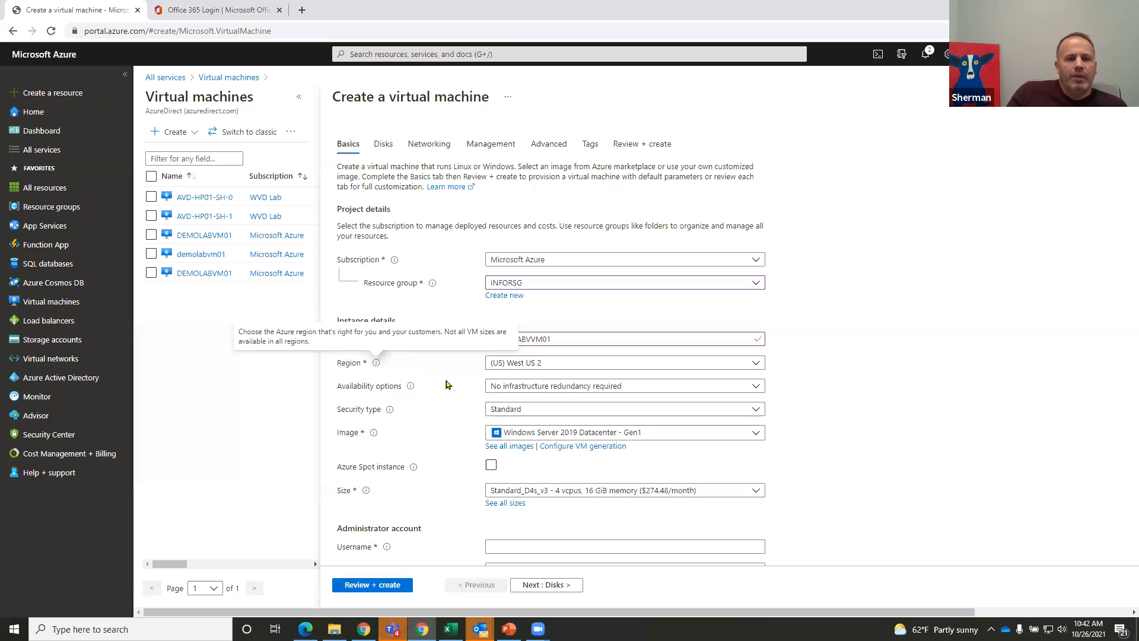
key("ctrl")
key("ctrl")
key("ctrl")
key("ctrl")
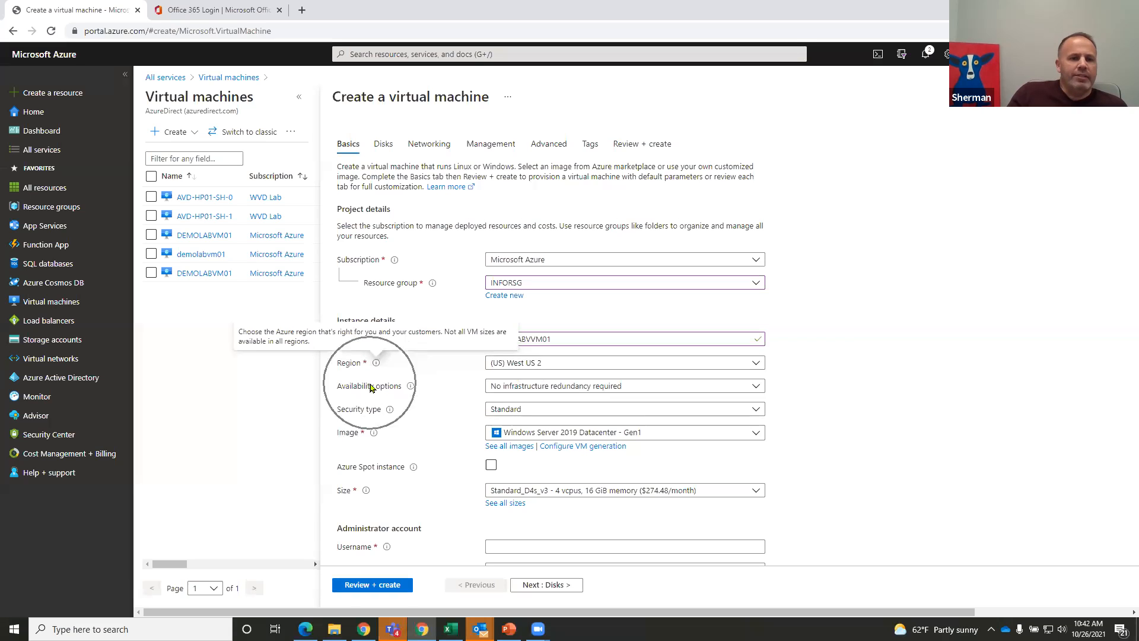
key("ctrl")
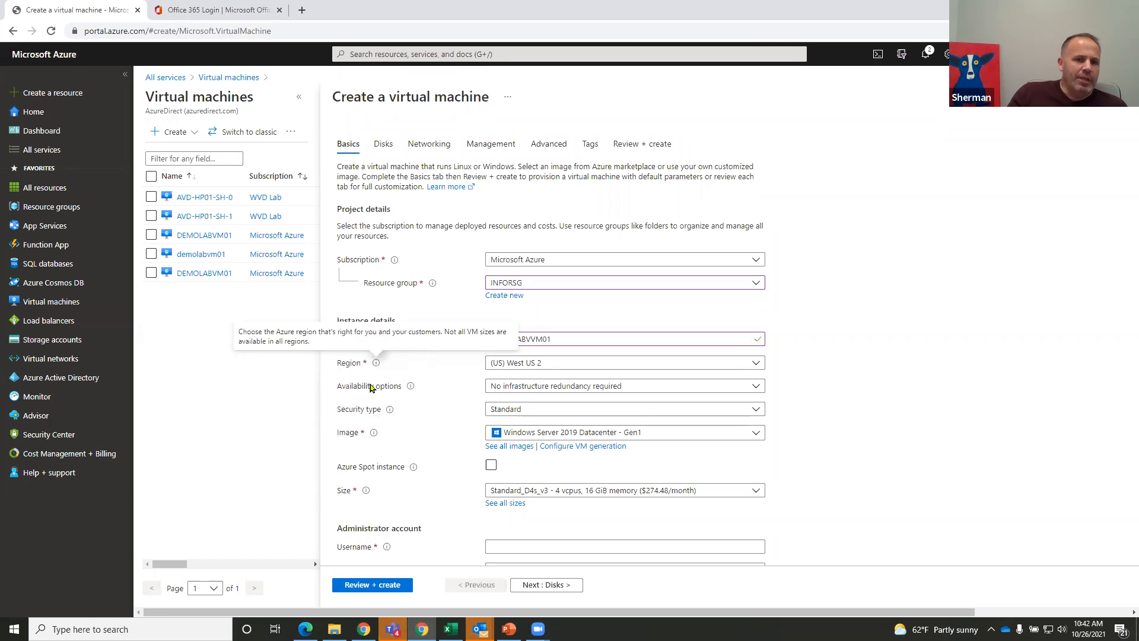
left_click(375, 369)
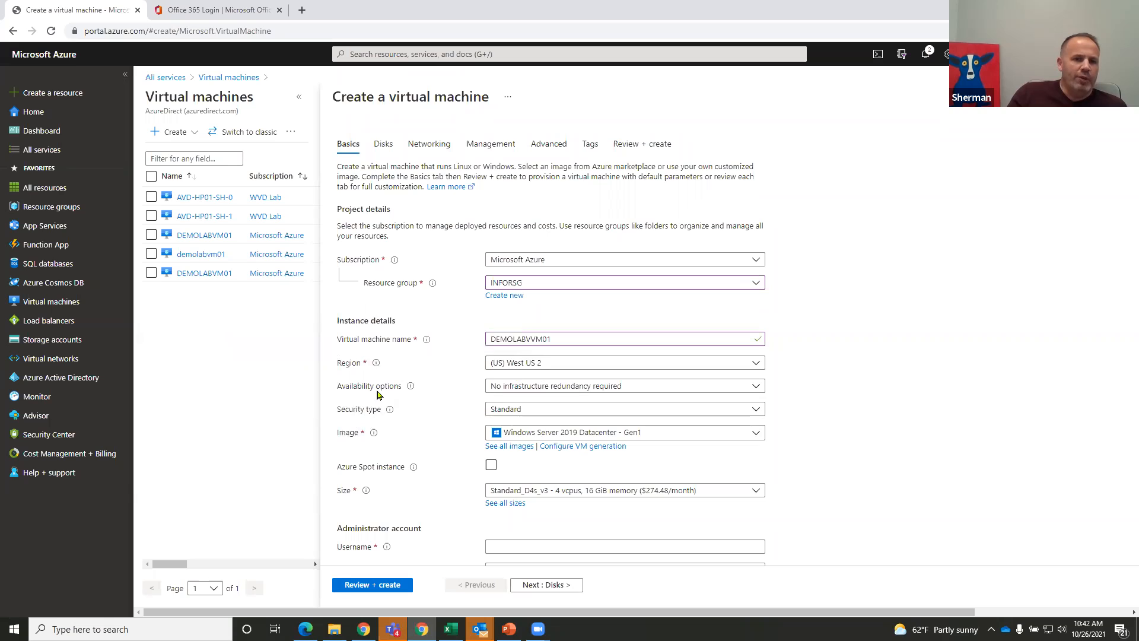
key("ctrl")
key("ctrl")
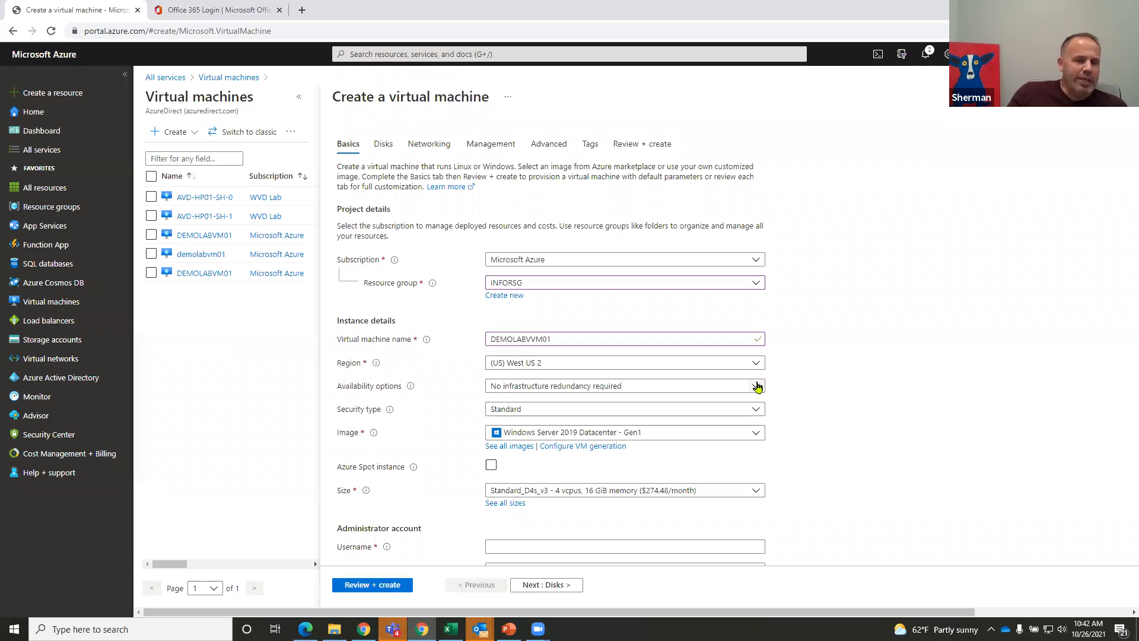
key("ctrl")
key("ctrl")
key("ctrl")
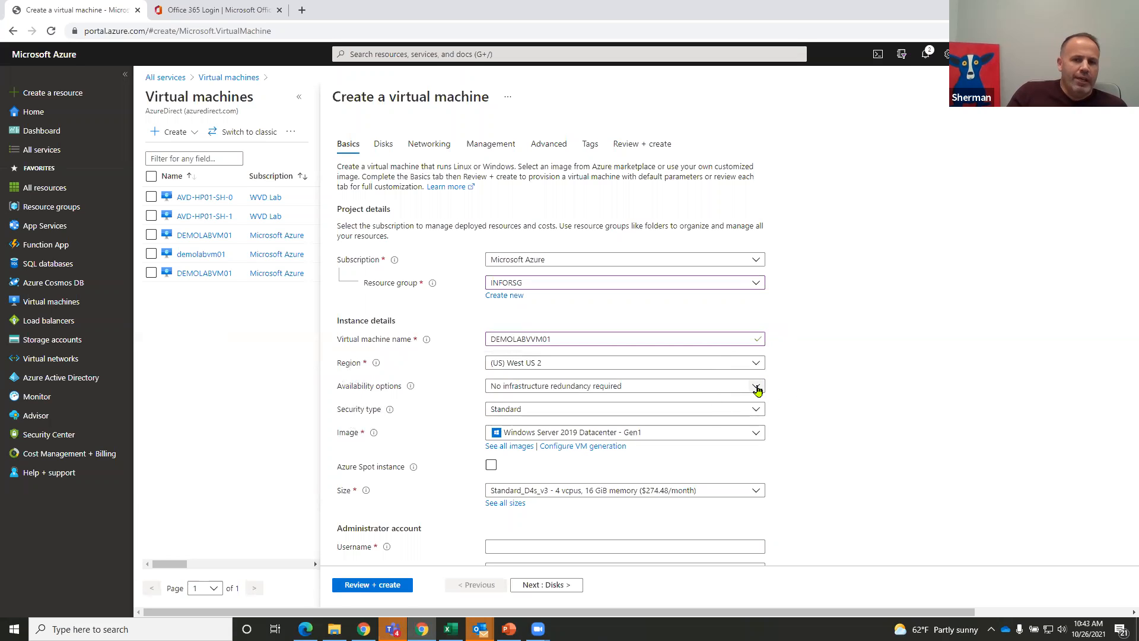
Set the virtual machine's availability options to Availability set and choose the existing set AVASET02.
left_click(757, 388)
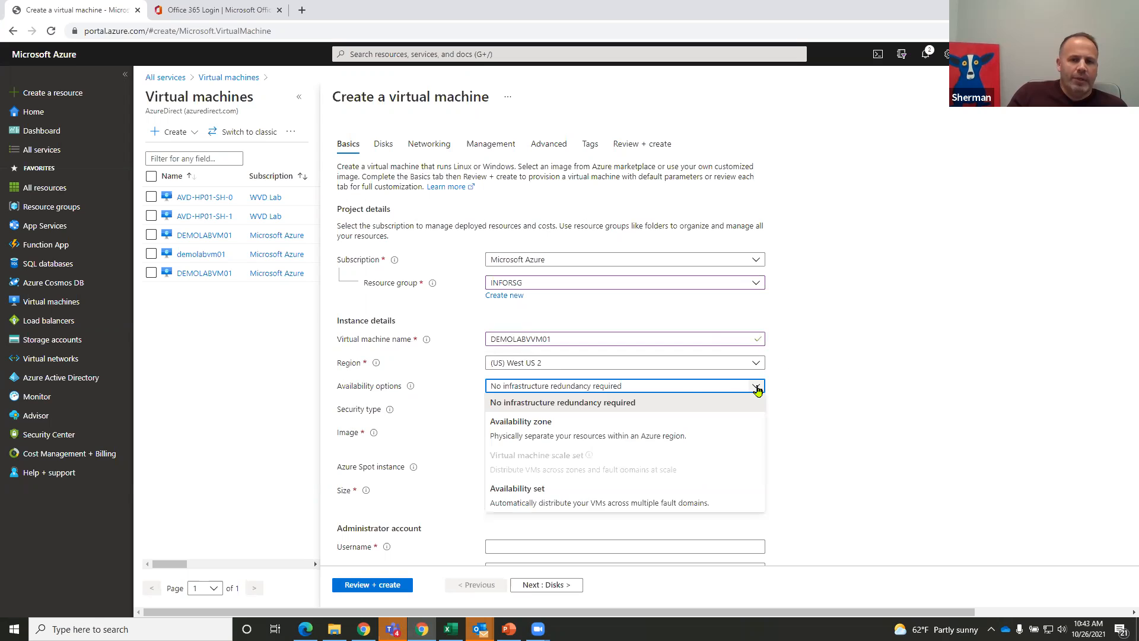
left_click(543, 492)
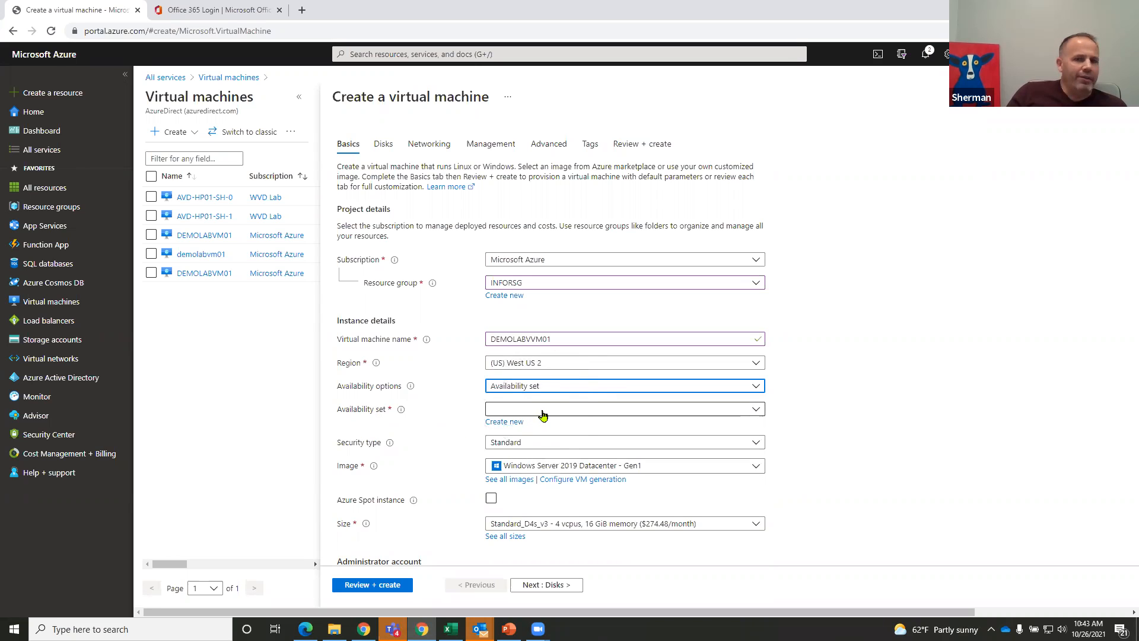
left_click(757, 410)
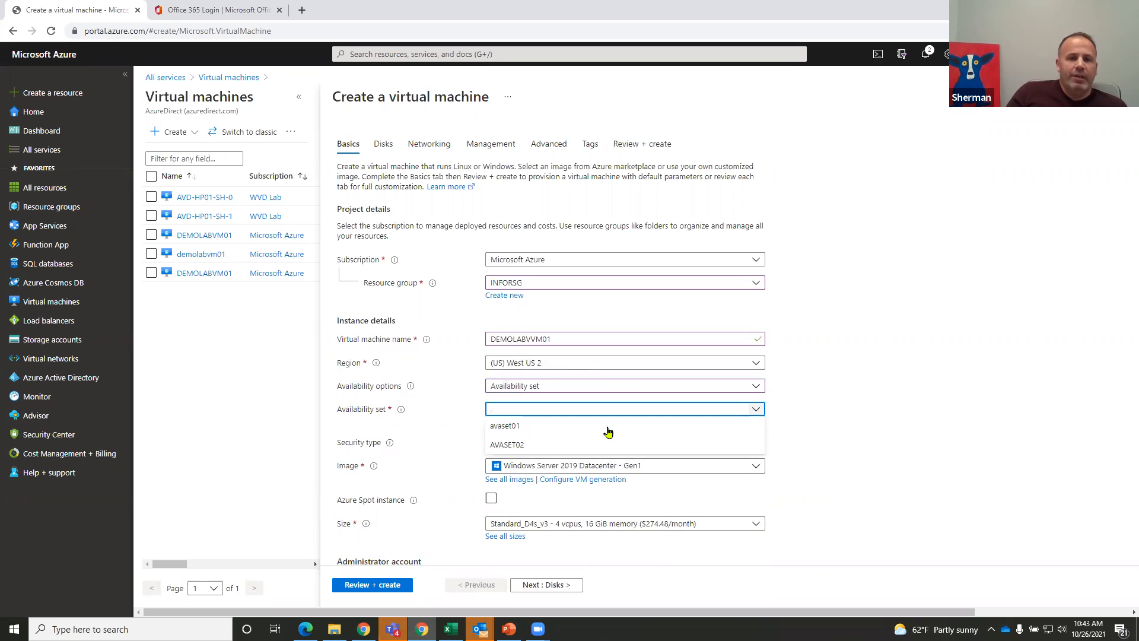
left_click(513, 450)
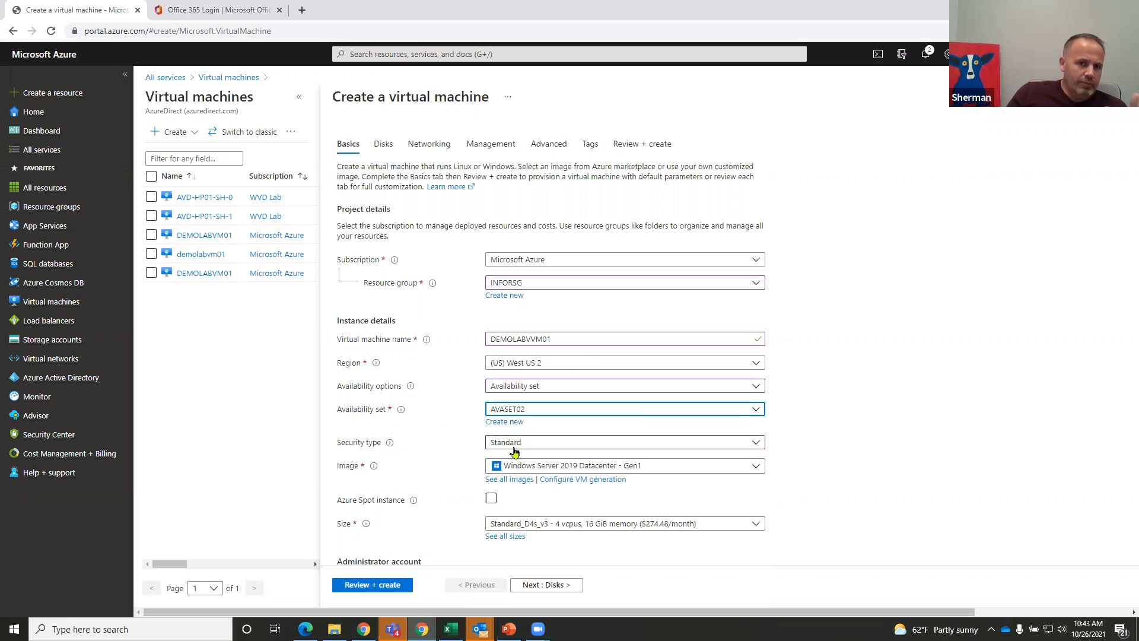
left_click(532, 412)
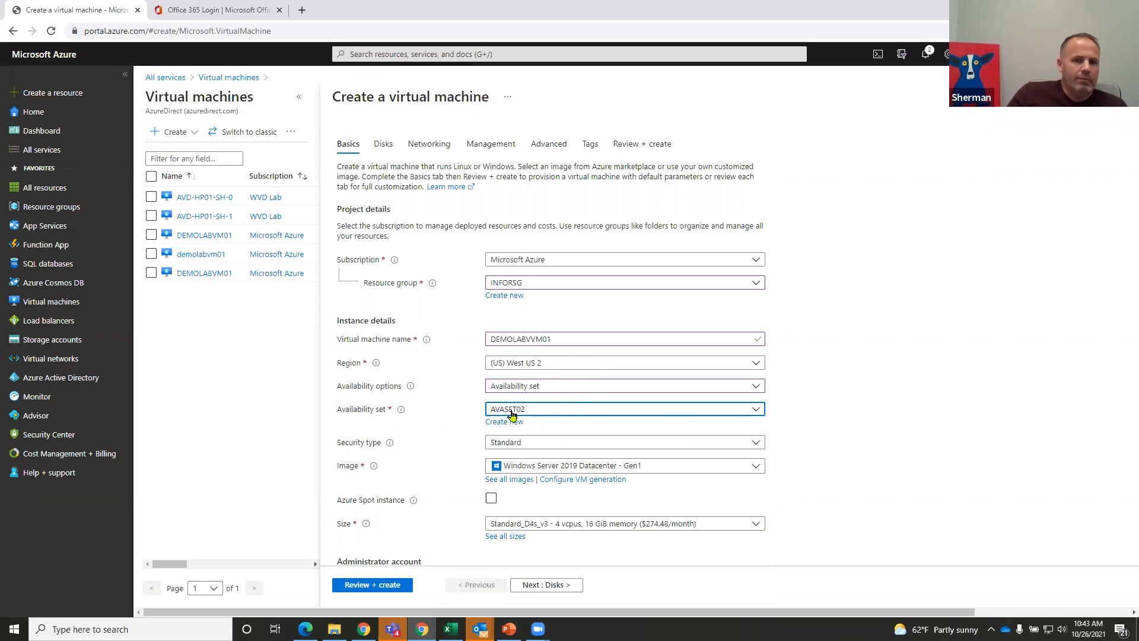
scroll(867, 441, "down", 2)
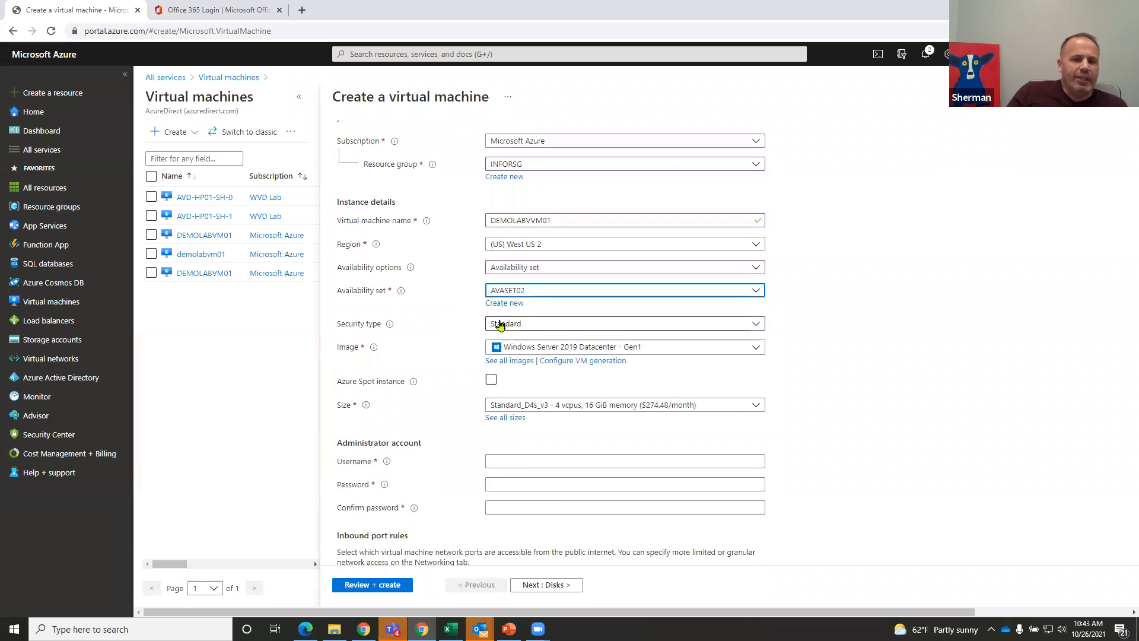
key("ctrl")
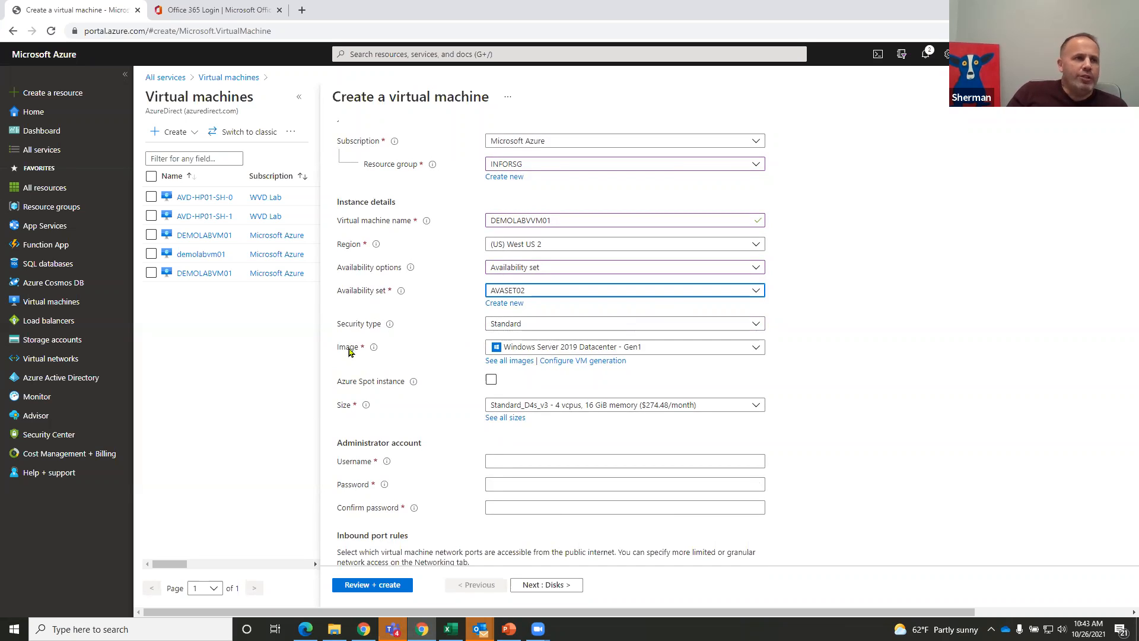
key("ctrl")
key("ctrl")
key("ctrl")
key("ctrl")
key("ctrl")
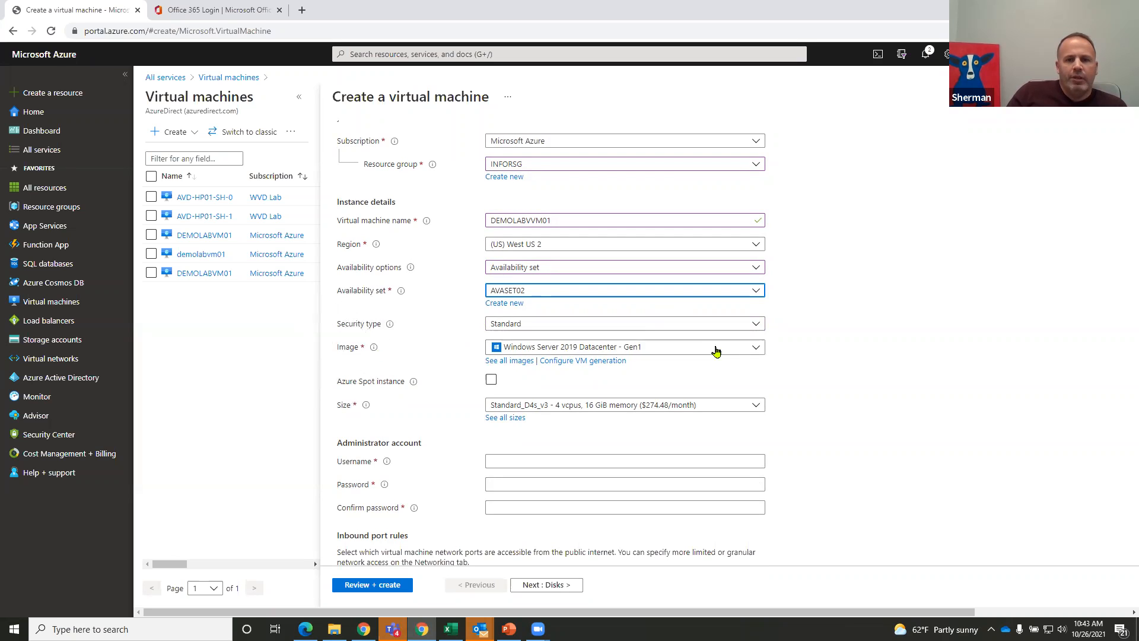
key("ctrl")
key("ctrl")
Look through the available operating system images and choose Windows Server 2019 Datacenter - Gen1.
left_click(755, 348)
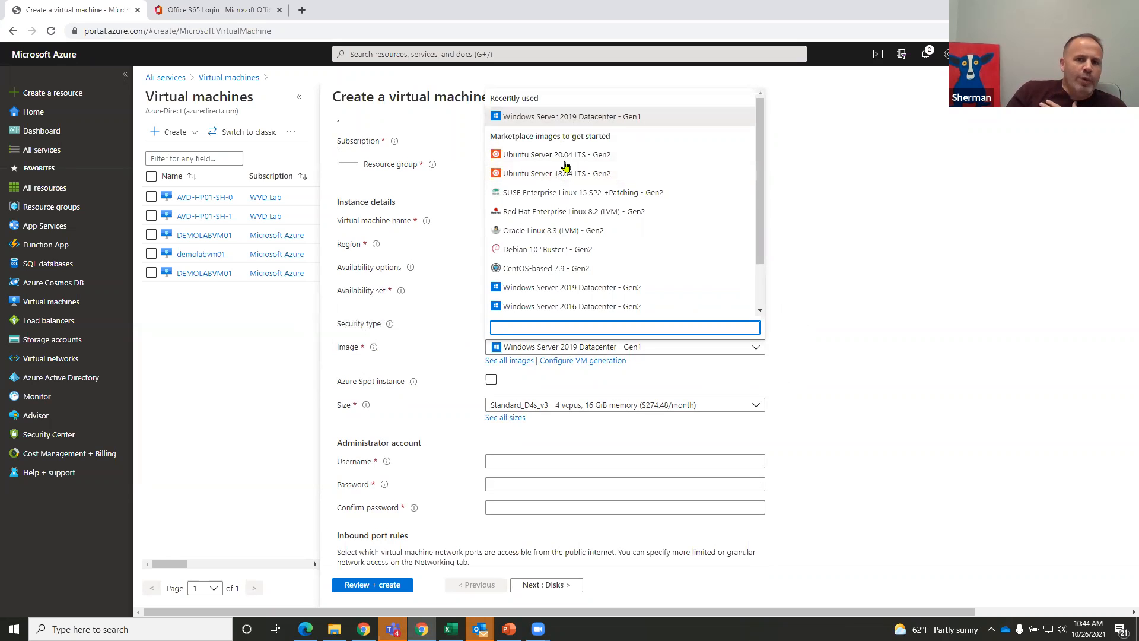
scroll(595, 254, "down", 2)
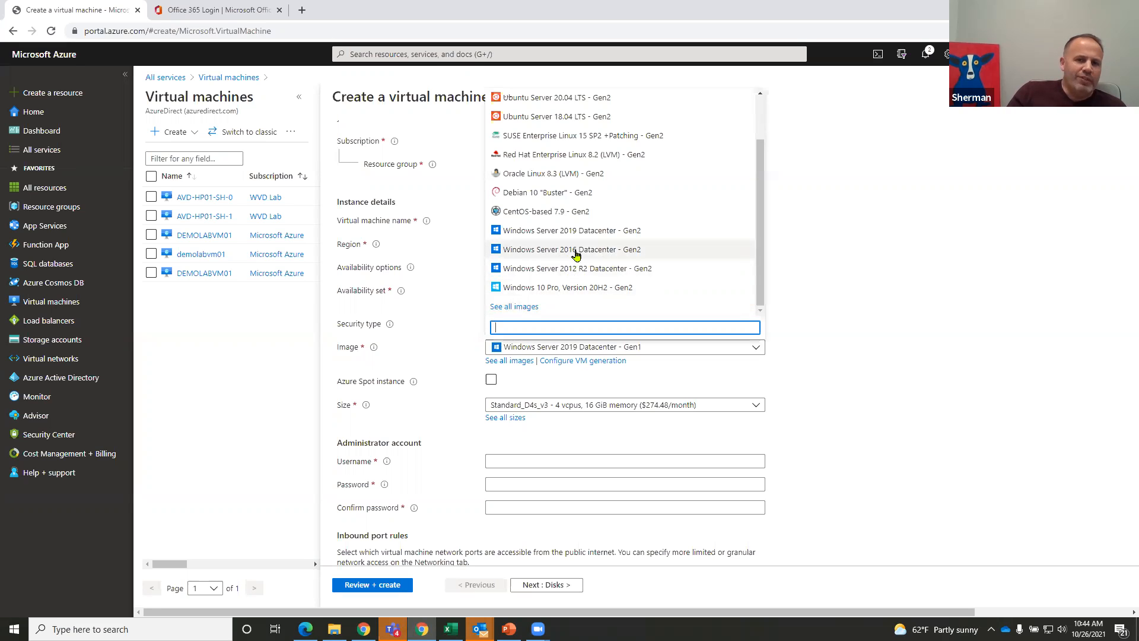
scroll(587, 225, "up", 2)
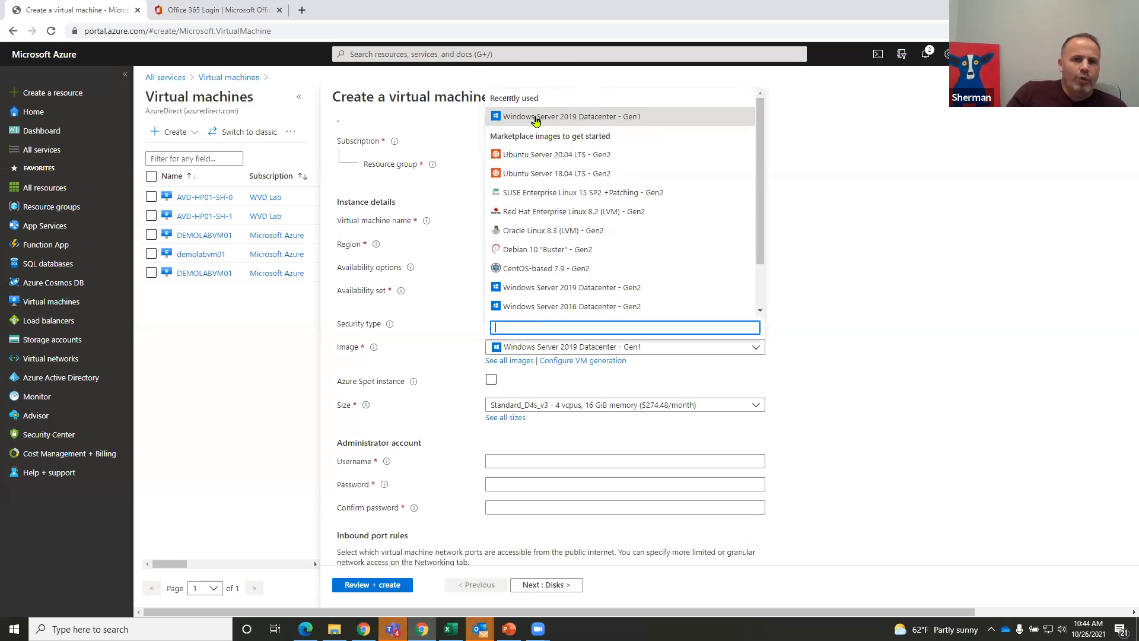
left_click(536, 120)
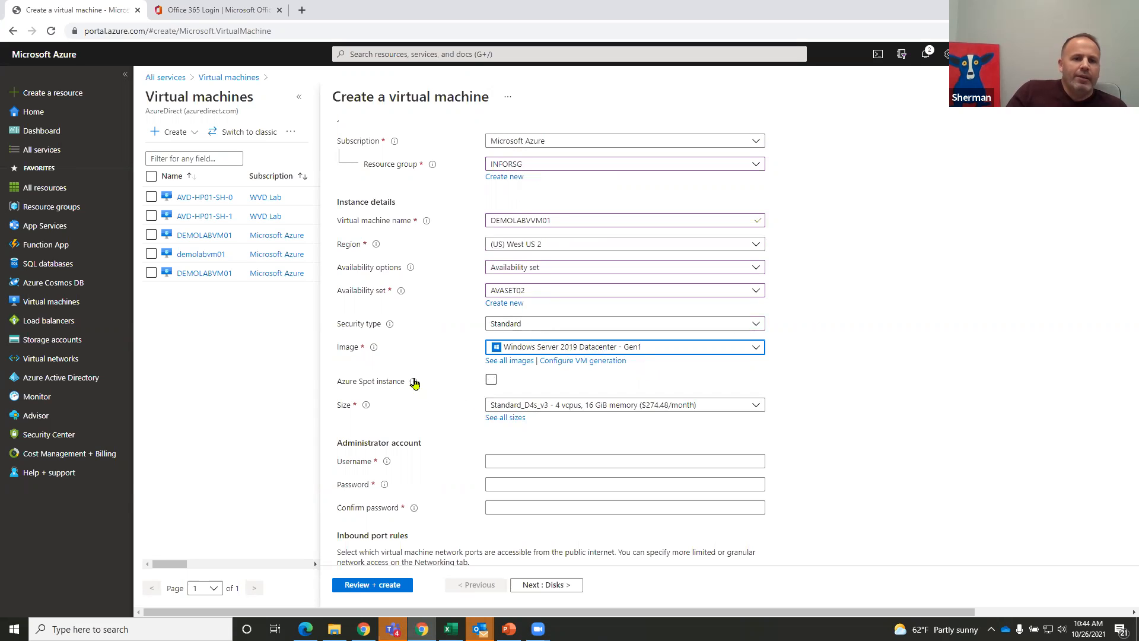
Try the Azure Spot instance option and turn it off again.
left_click(390, 382)
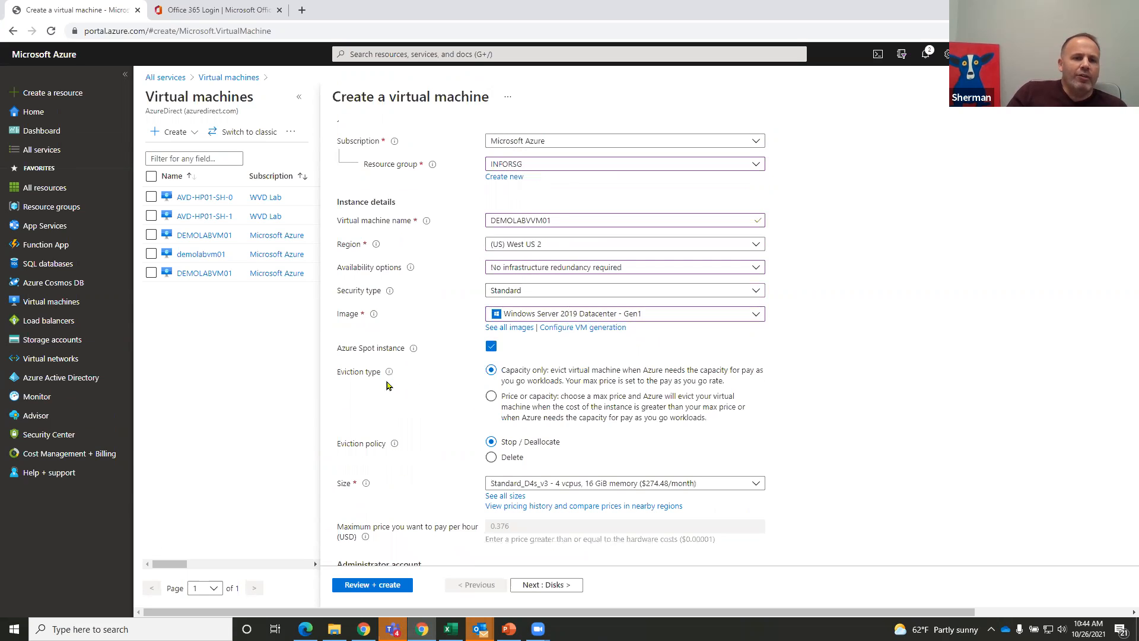
left_click(373, 353)
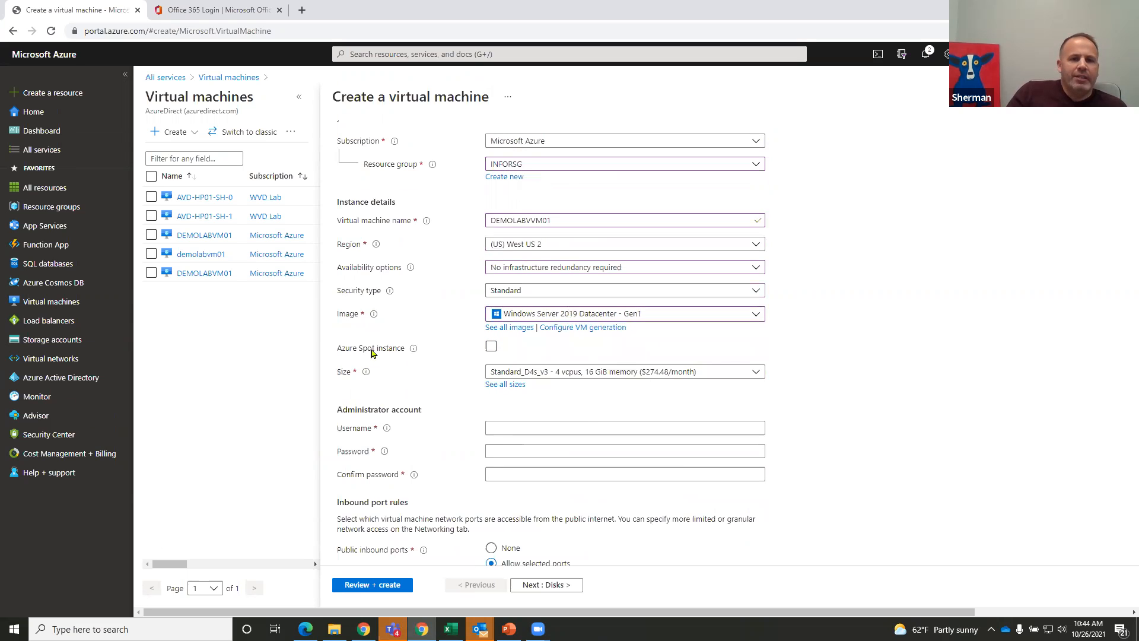
left_click(373, 353)
left_click(372, 353)
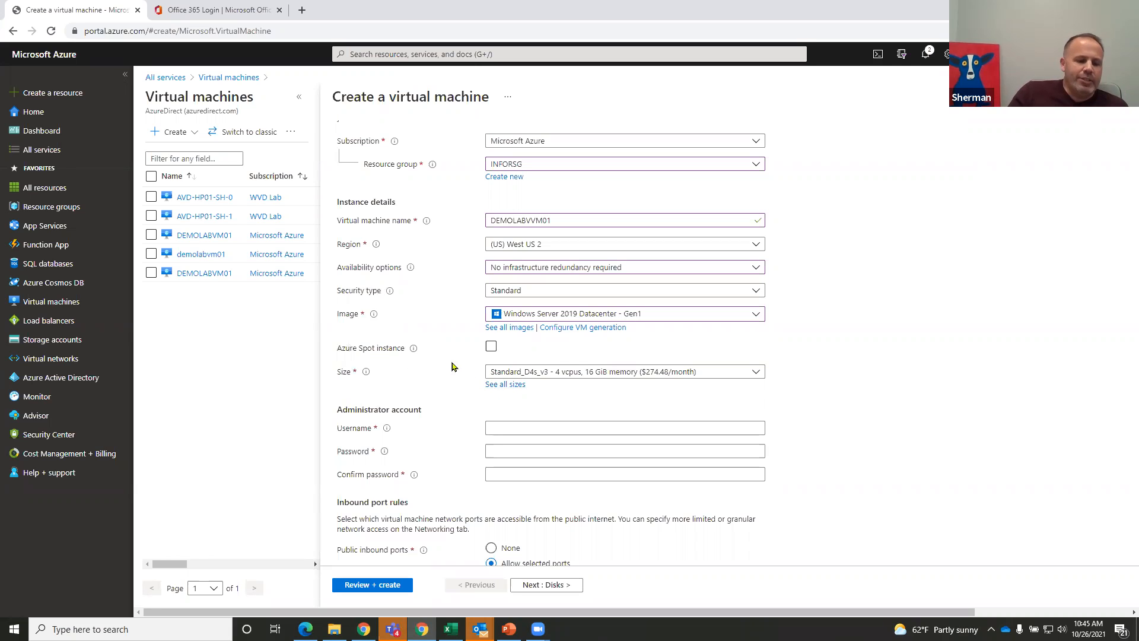
Open the full list of virtual machine sizes and examine the most used sizes and the available series.
left_click(545, 376)
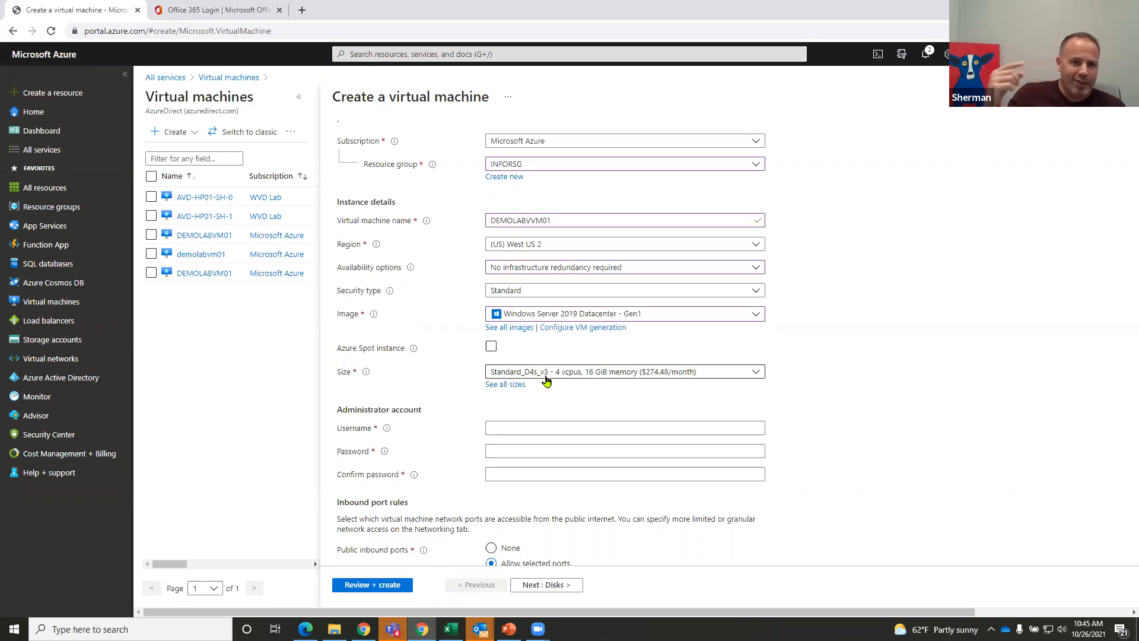
left_click(506, 385)
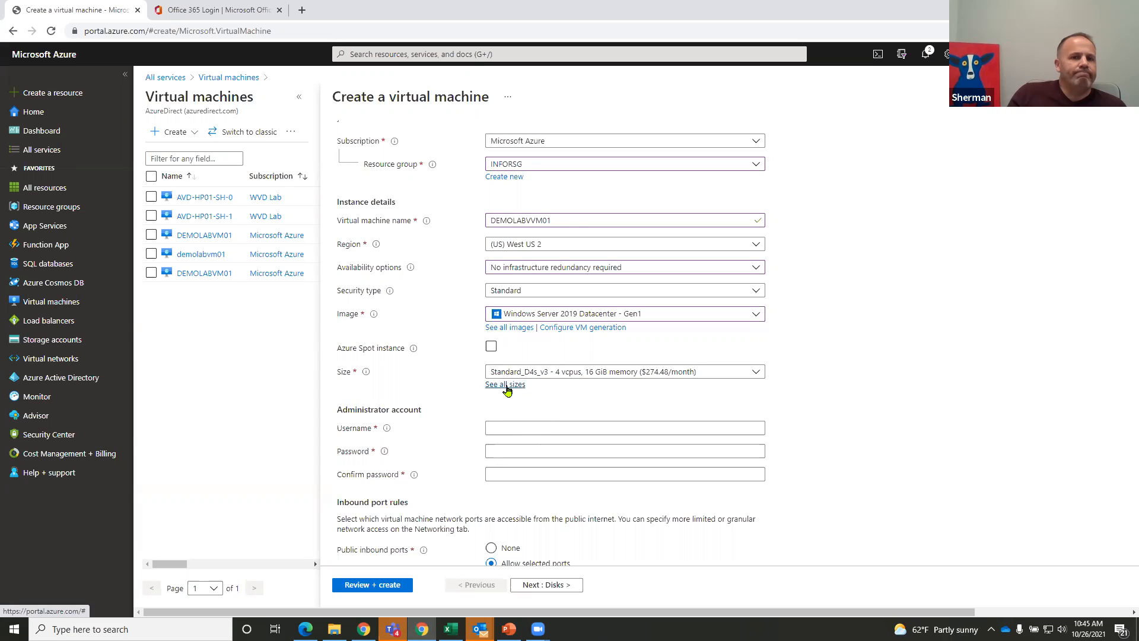
left_click(506, 385)
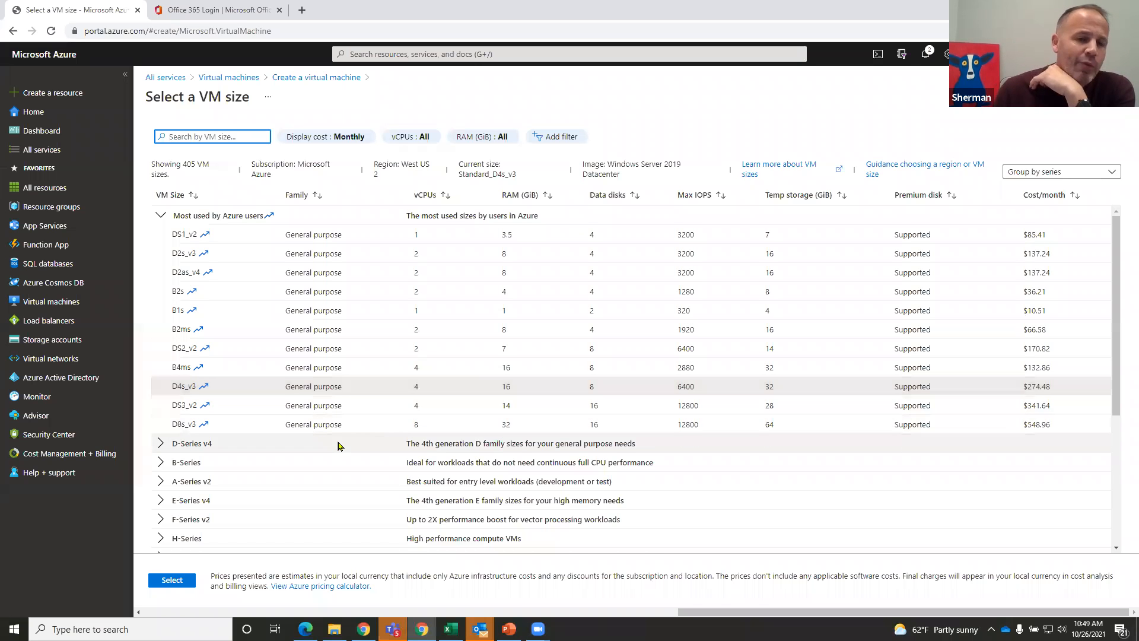
scroll(340, 446, "down", 4)
scroll(340, 446, "up", 2)
scroll(340, 446, "down", 2)
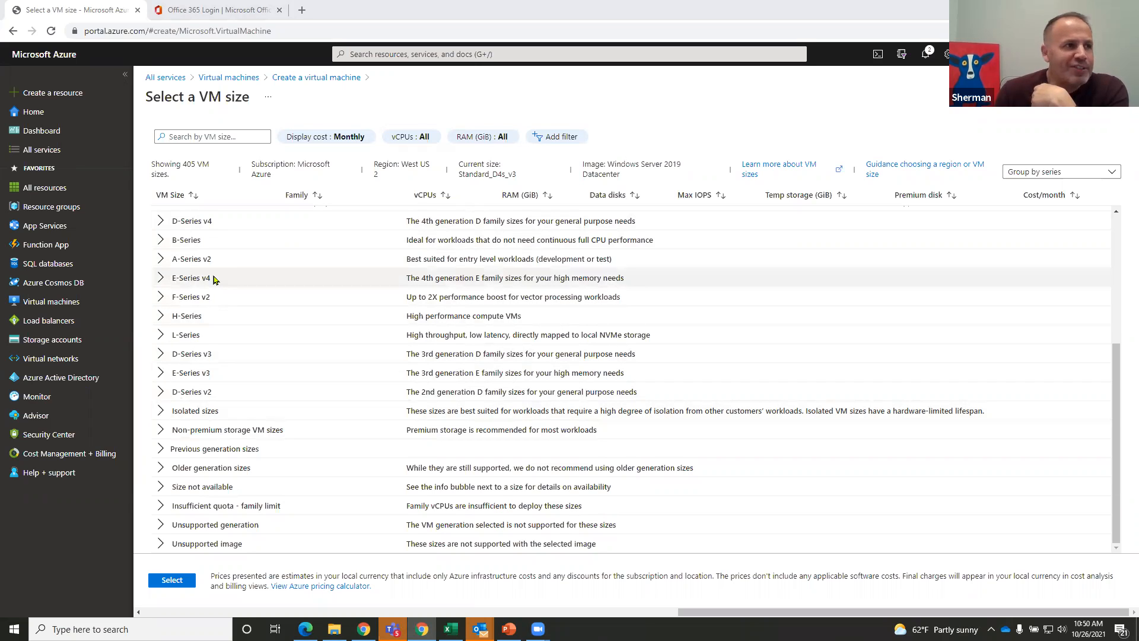
Inspect the sizes in E-Series v4 and H-Series, collapse both groups and confirm D4s_v3 as the virtual machine size.
left_click(161, 278)
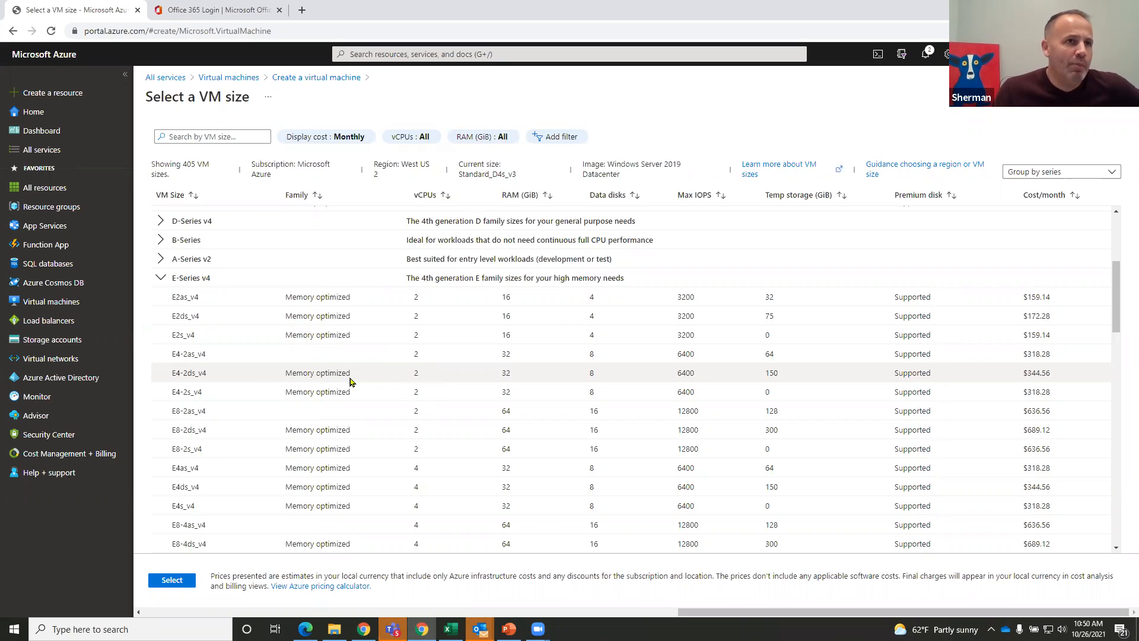
left_click(159, 278)
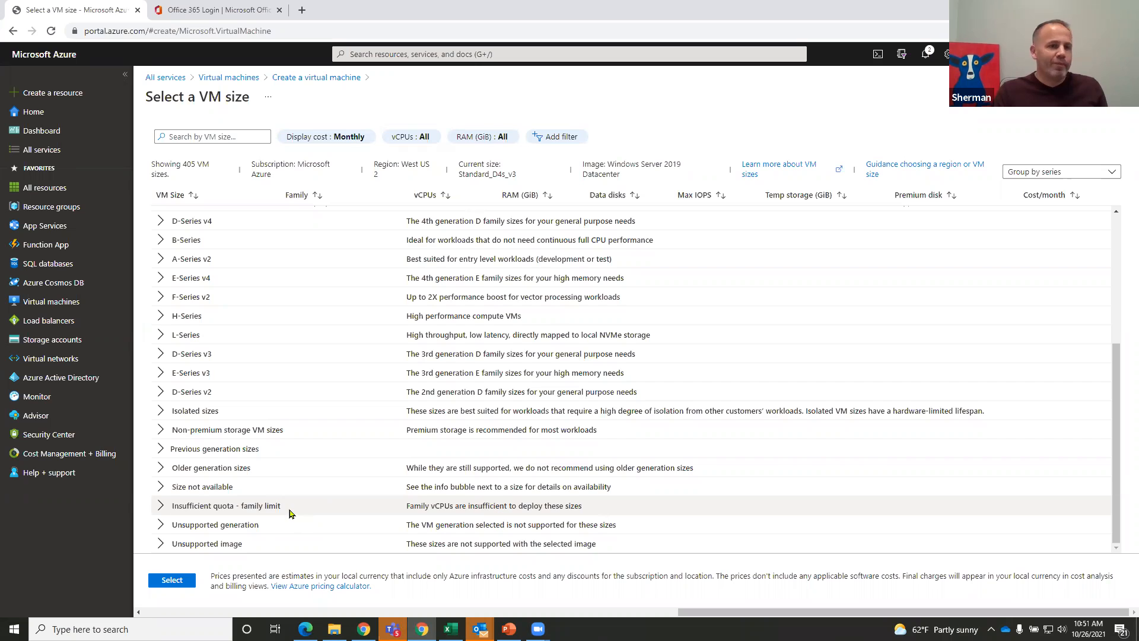
left_click(160, 316)
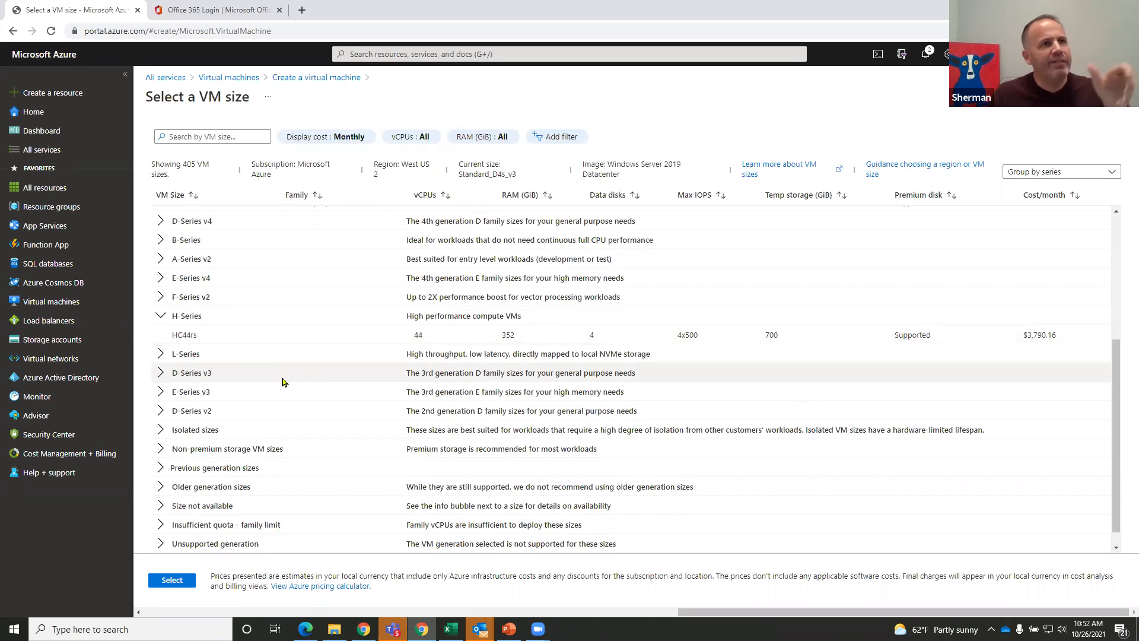
left_click(167, 316)
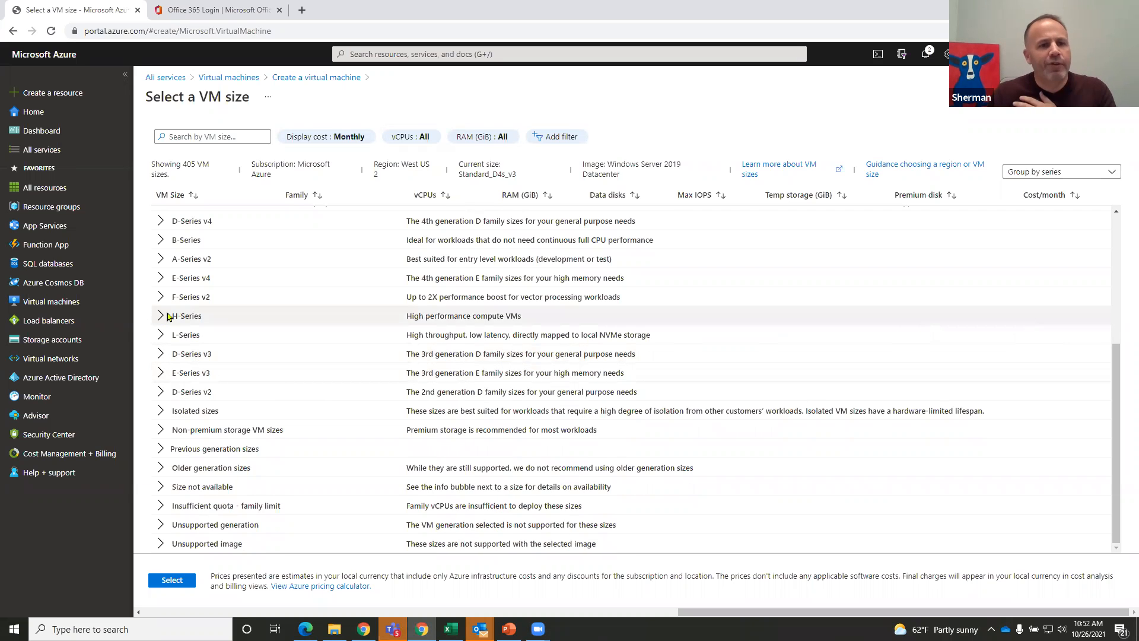
scroll(167, 316, "up", 4)
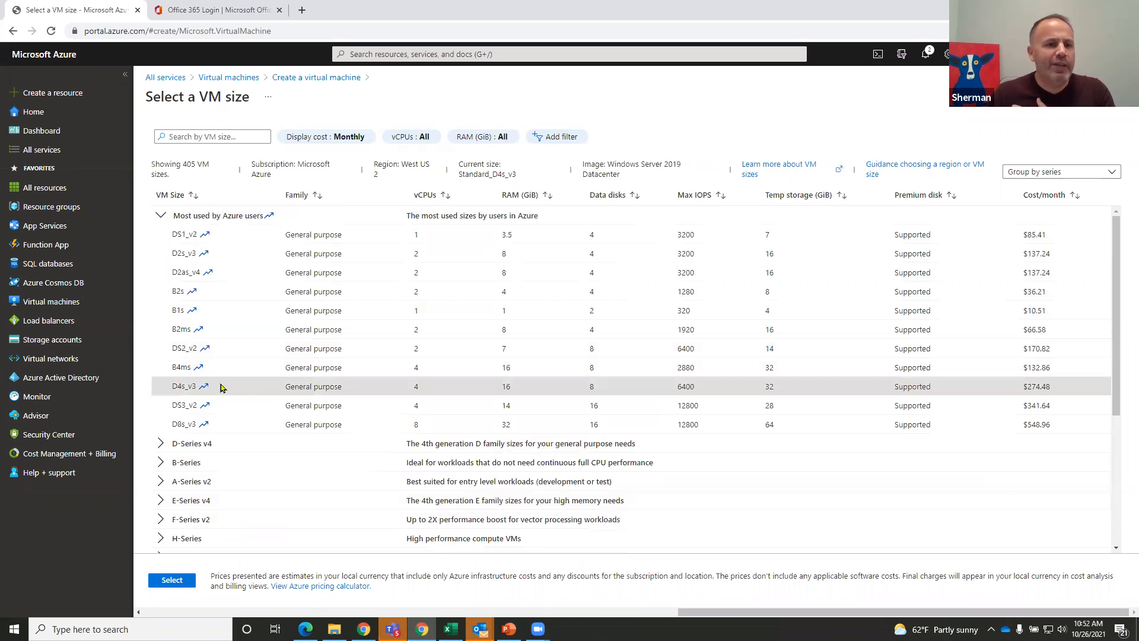
left_click(172, 580)
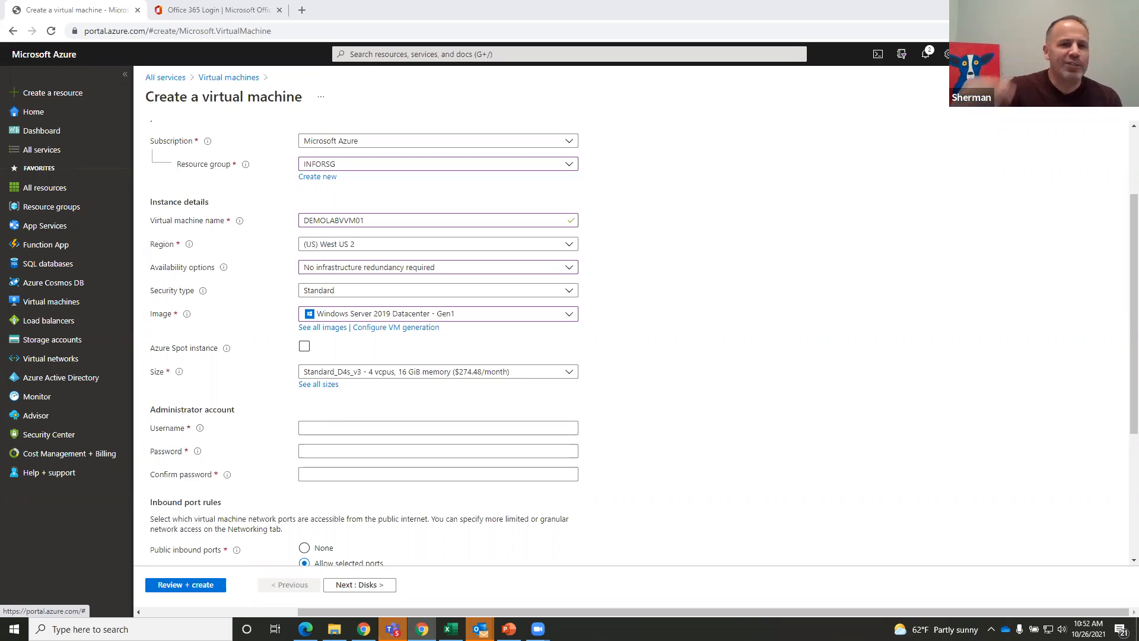
Set the administrator username to demouser and fill in the account password and its confirmation.
left_click(340, 430)
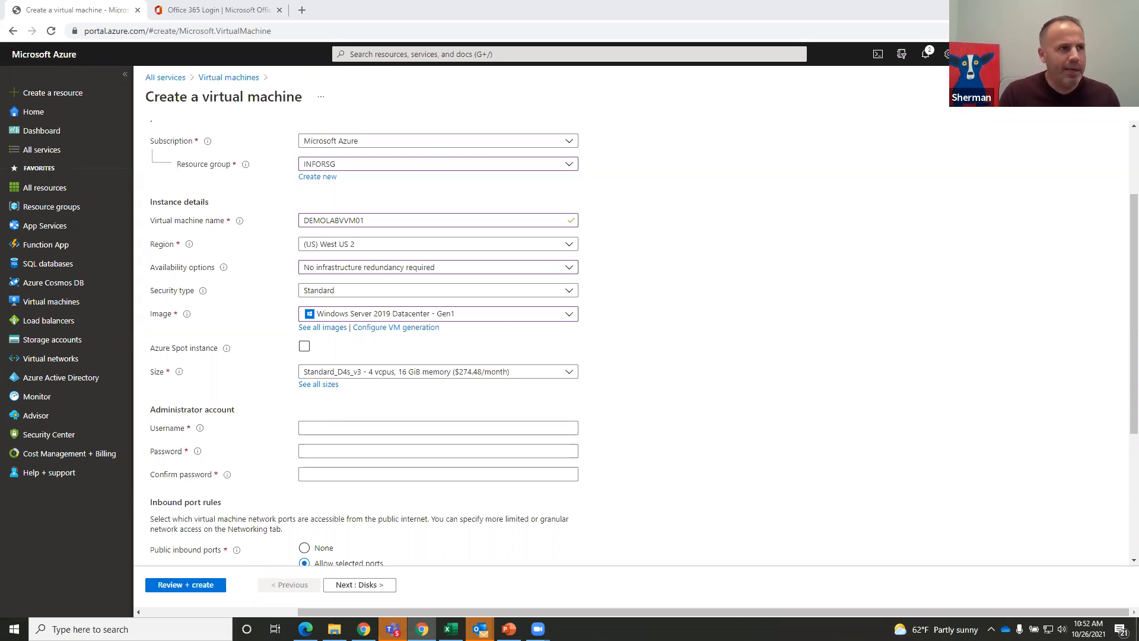
left_click(335, 422)
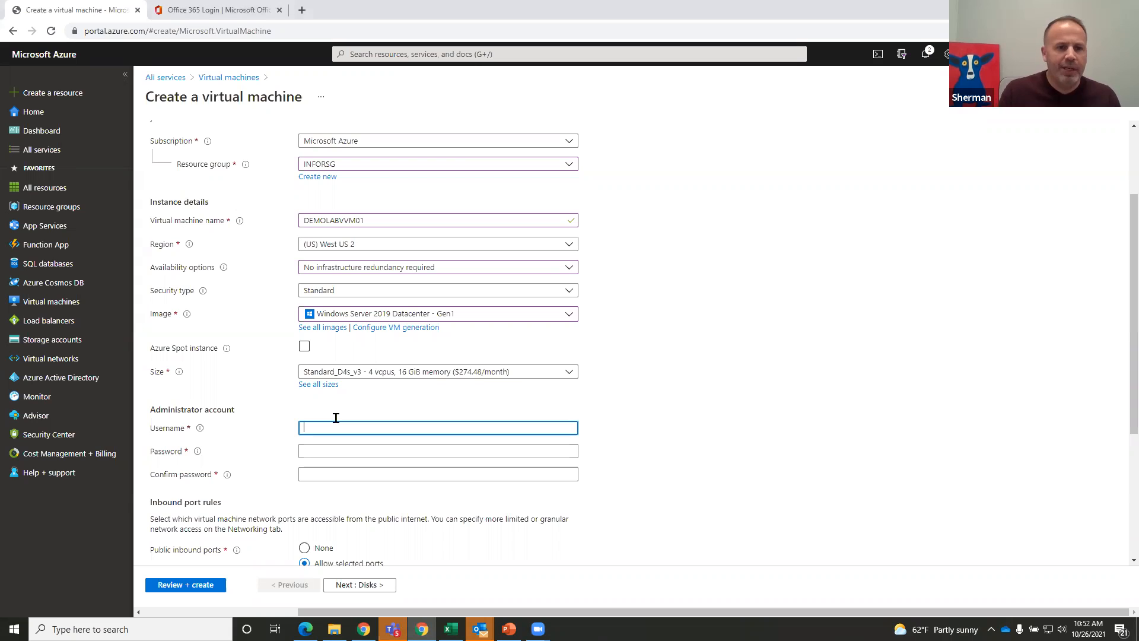
type("demouser")
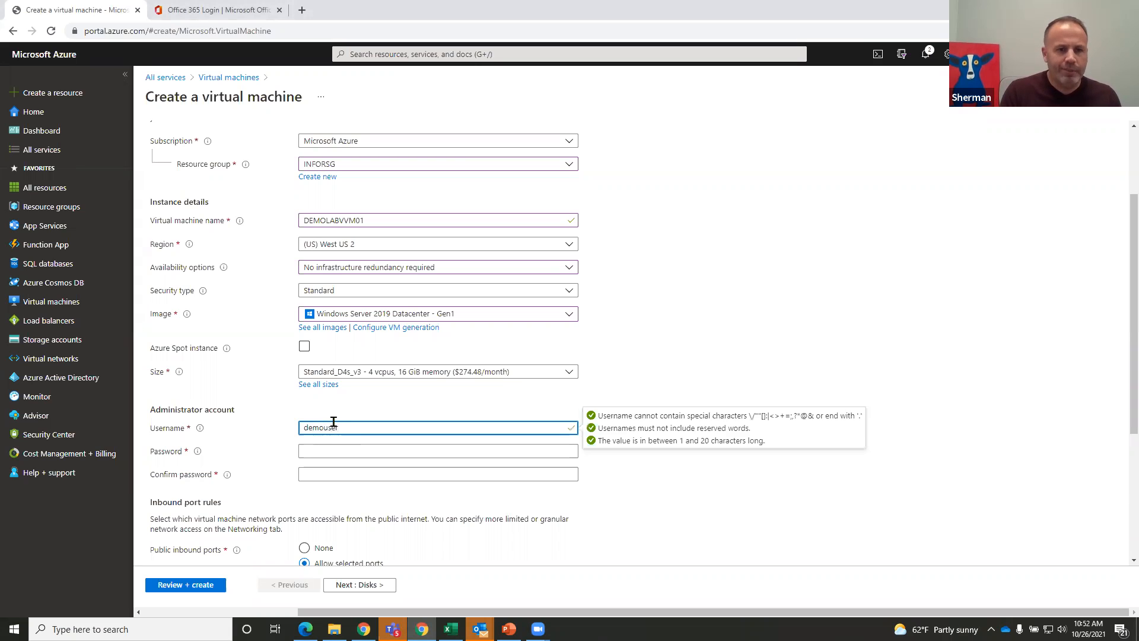
key("Tab")
type("••••••••••••")
key("Tab")
type("••••••••••••")
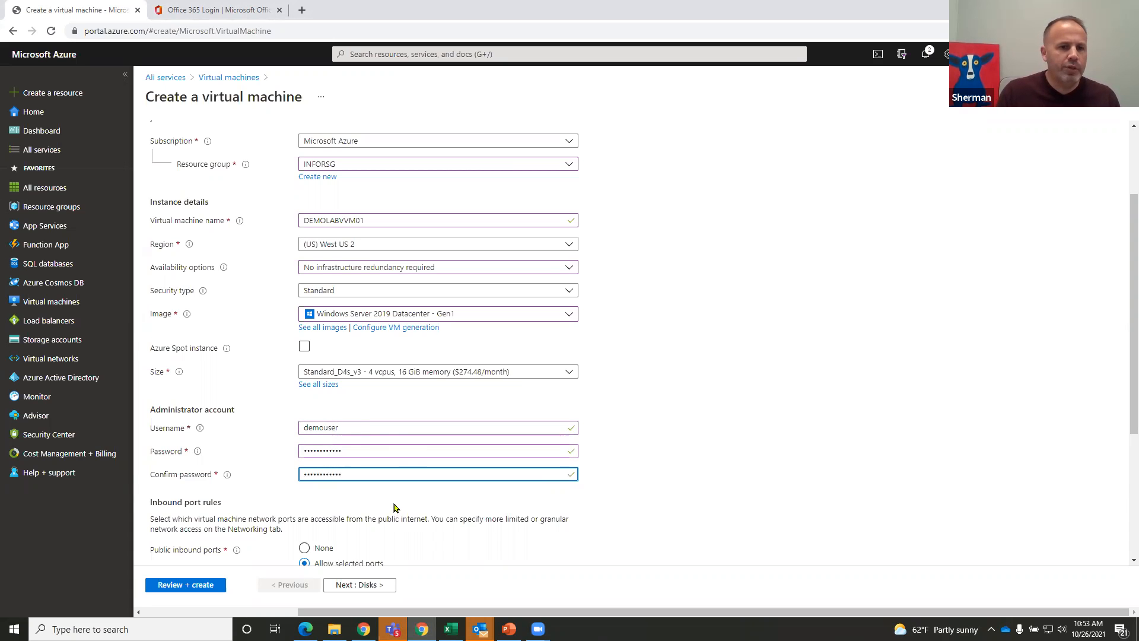
Allow selected public inbound ports and choose RDP (3389) as the open port.
scroll(397, 504, "down", 4)
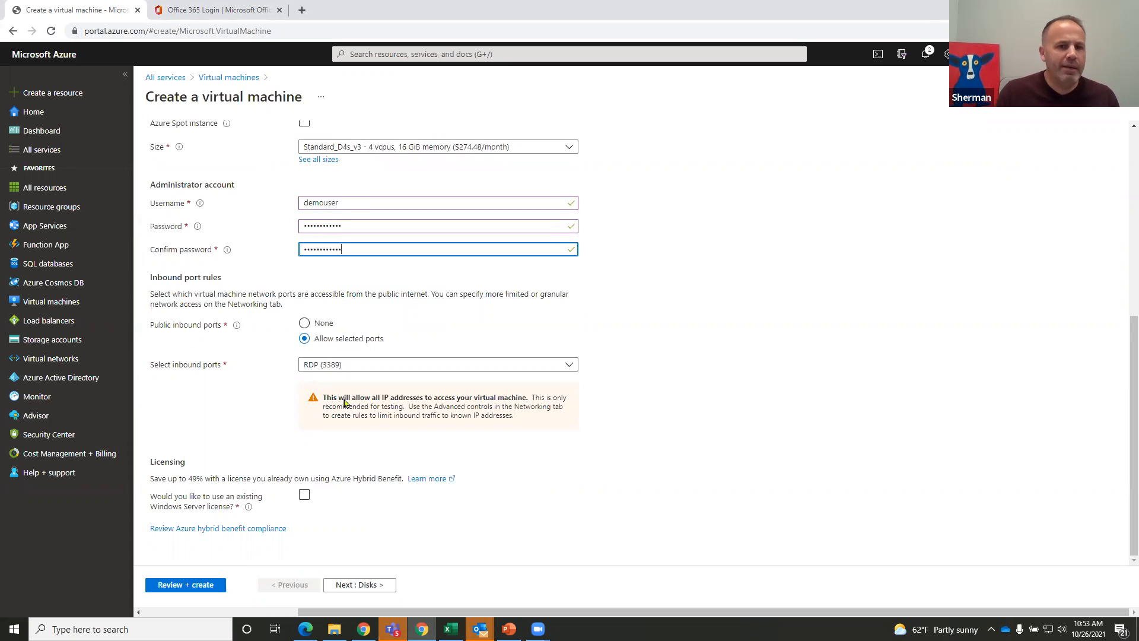
left_click(307, 328)
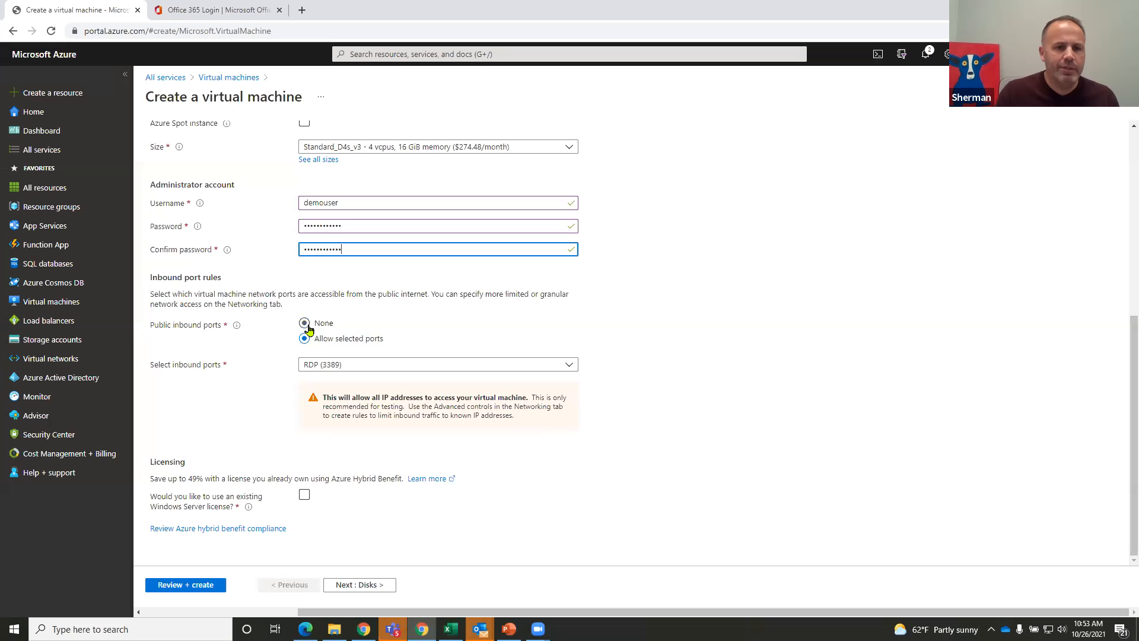
left_click(304, 347)
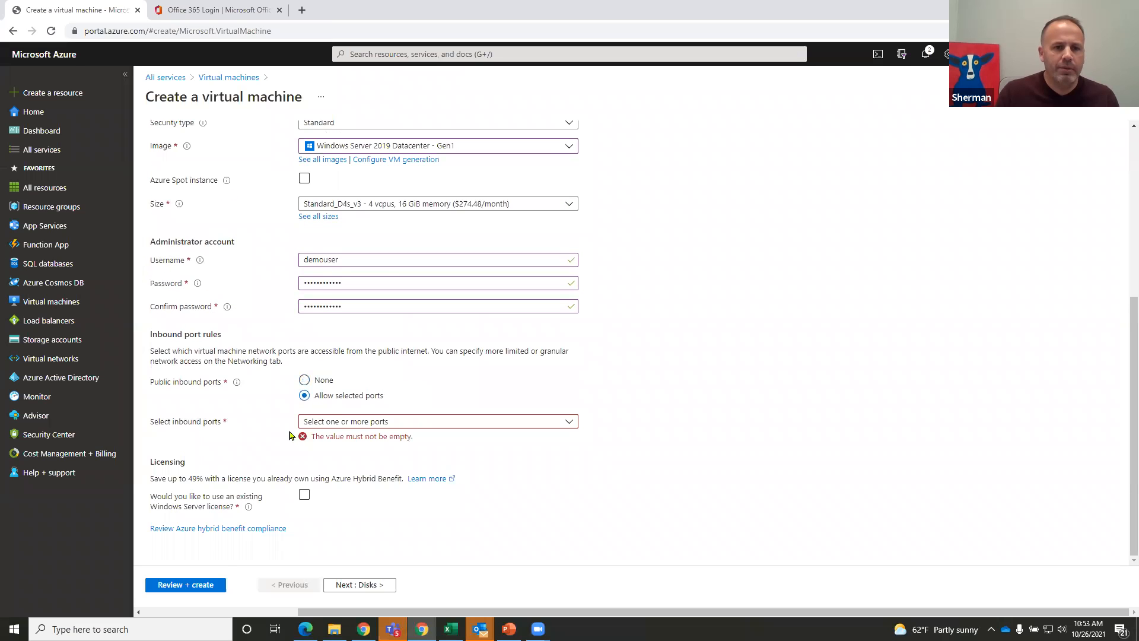
left_click(326, 422)
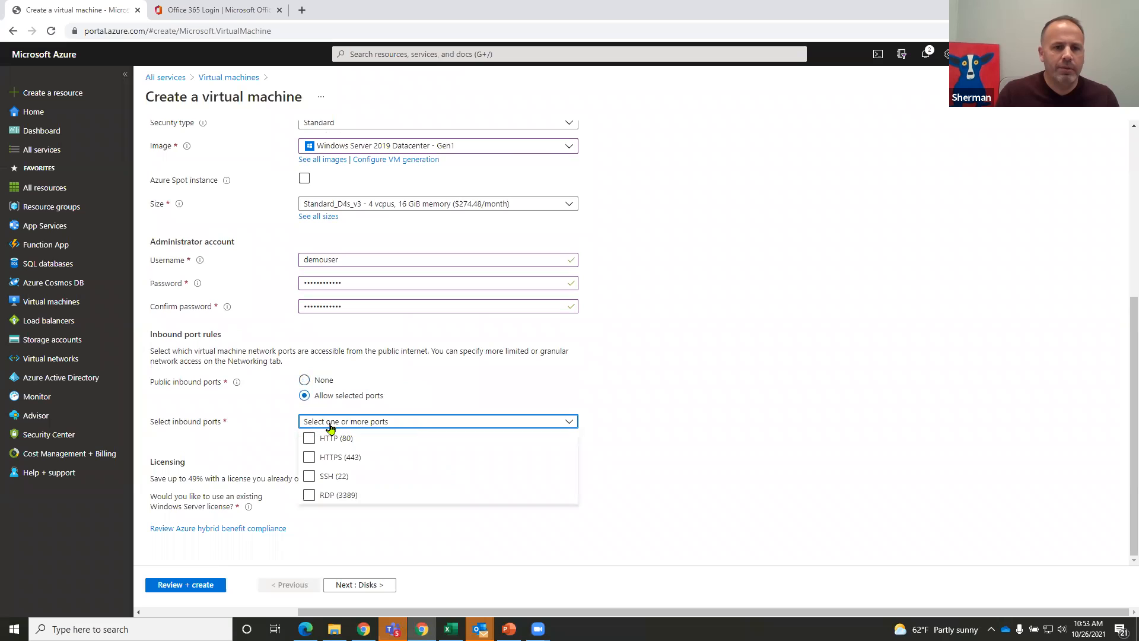
left_click(309, 496)
left_click(250, 477)
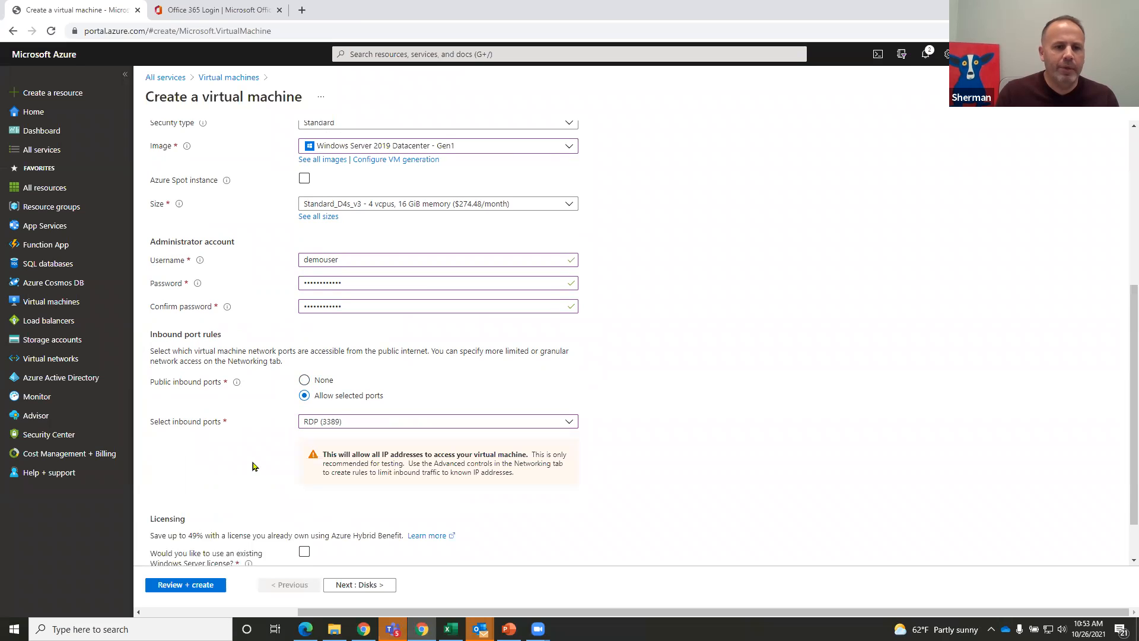
Apply an existing Windows Server license through Azure Hybrid Benefit and confirm that the license is eligible.
scroll(253, 466, "down", 1)
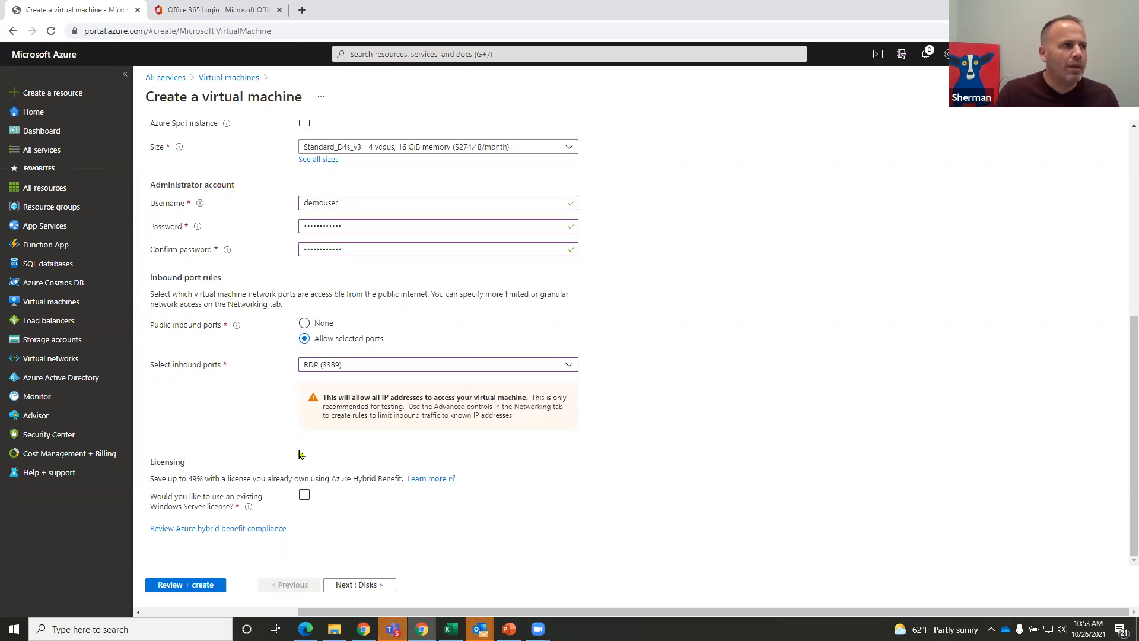
left_click(302, 494)
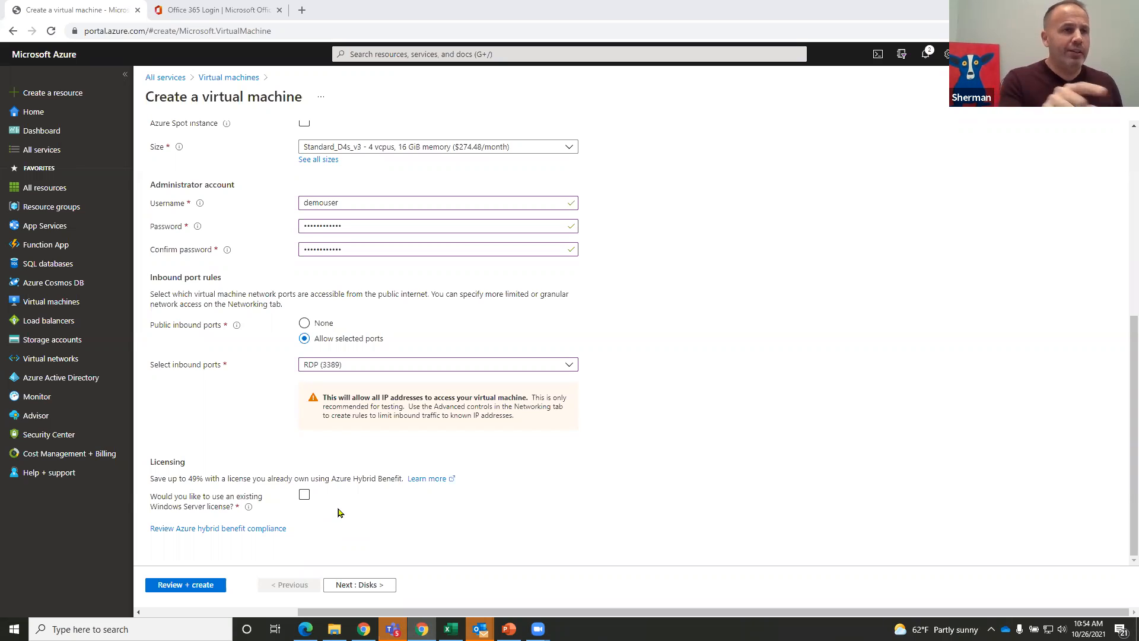
left_click(304, 496)
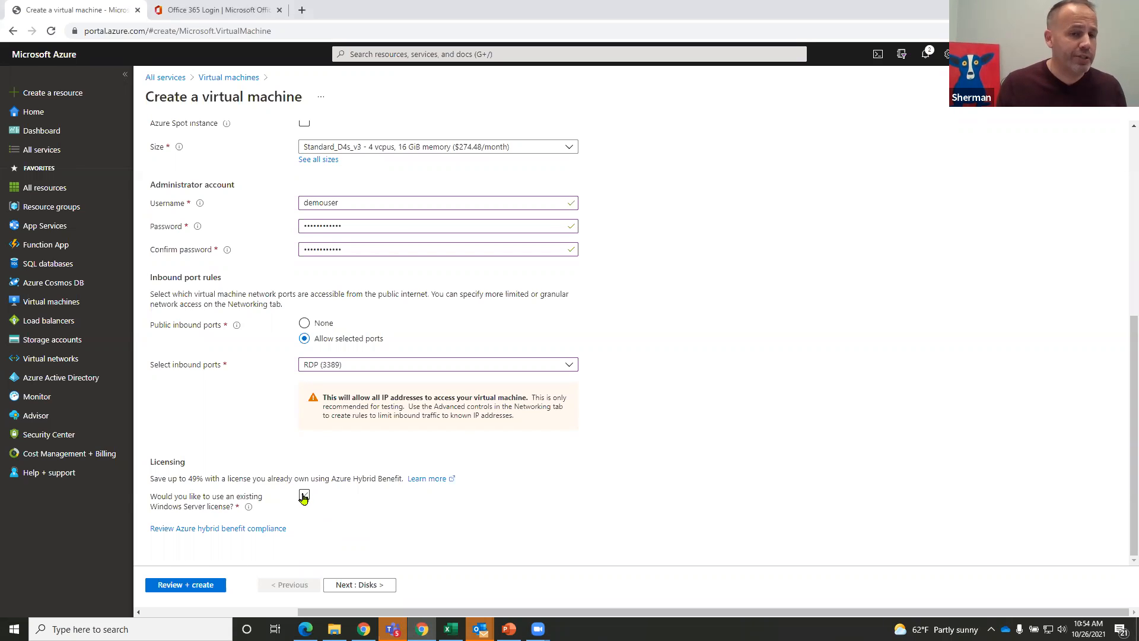
left_click(303, 497)
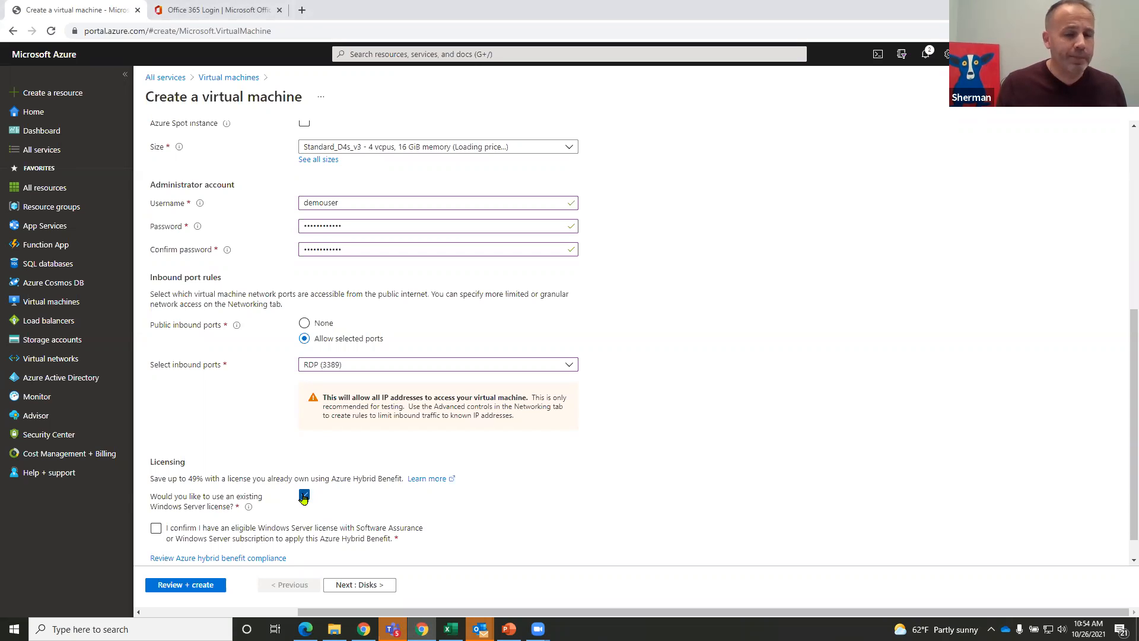
left_click(157, 529)
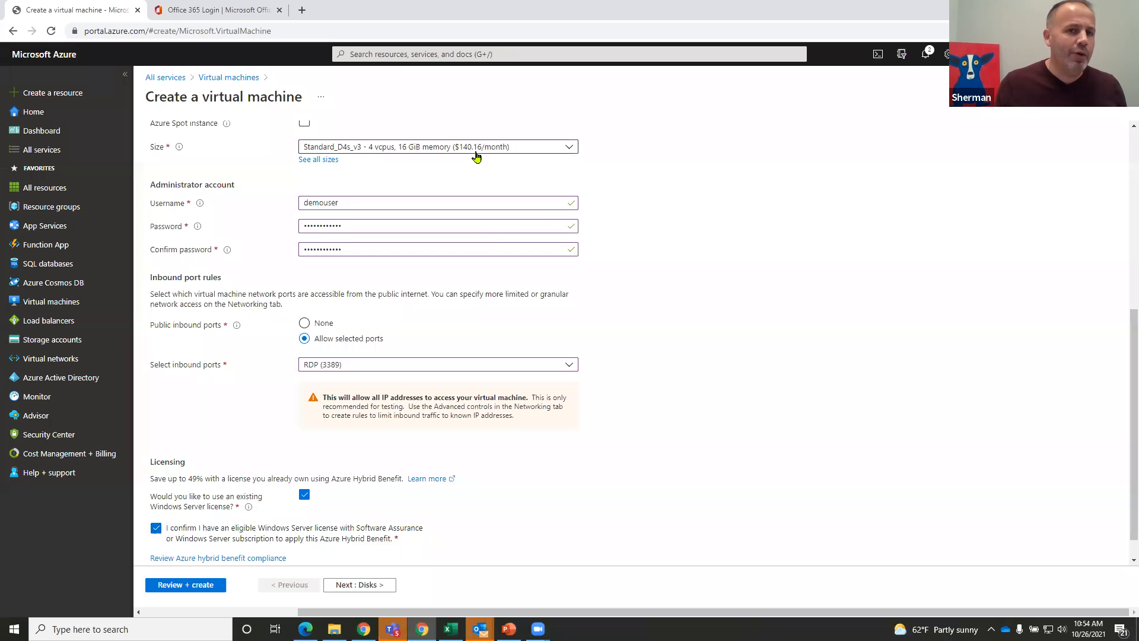
key("ctrl")
key("ctrl")
key("ctrl")
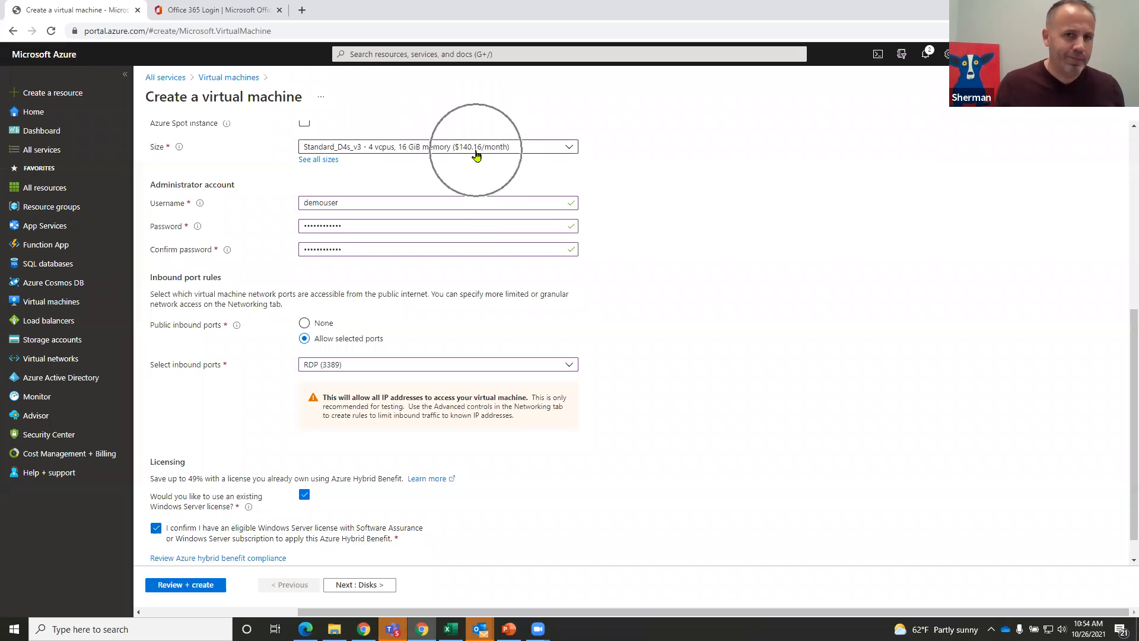
key("ctrl")
key("ctrl")
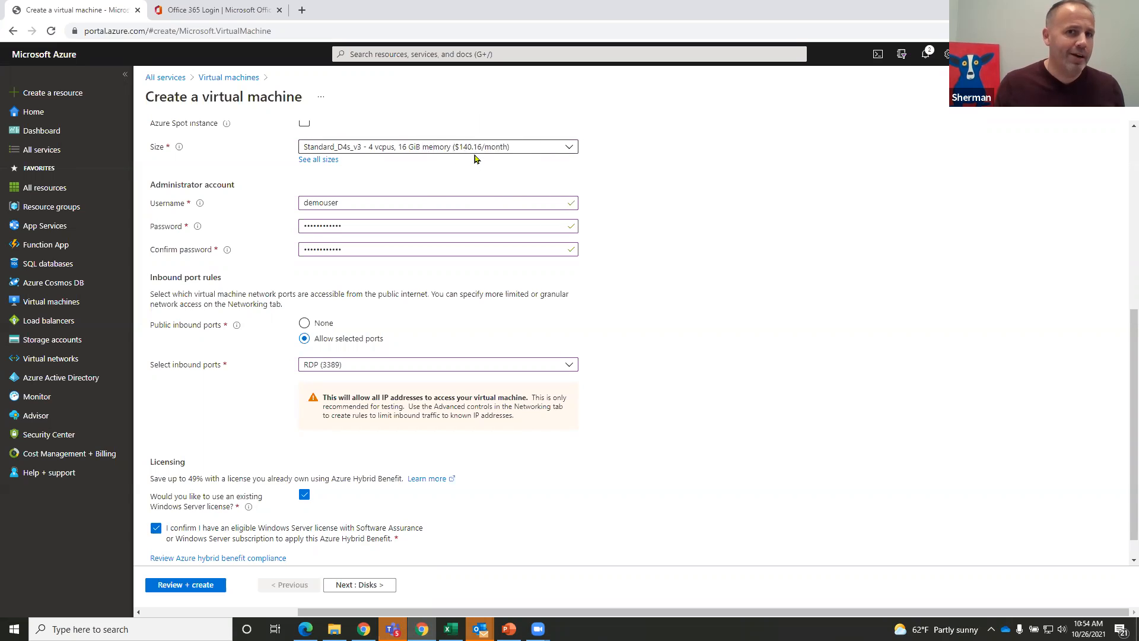
key("ctrl")
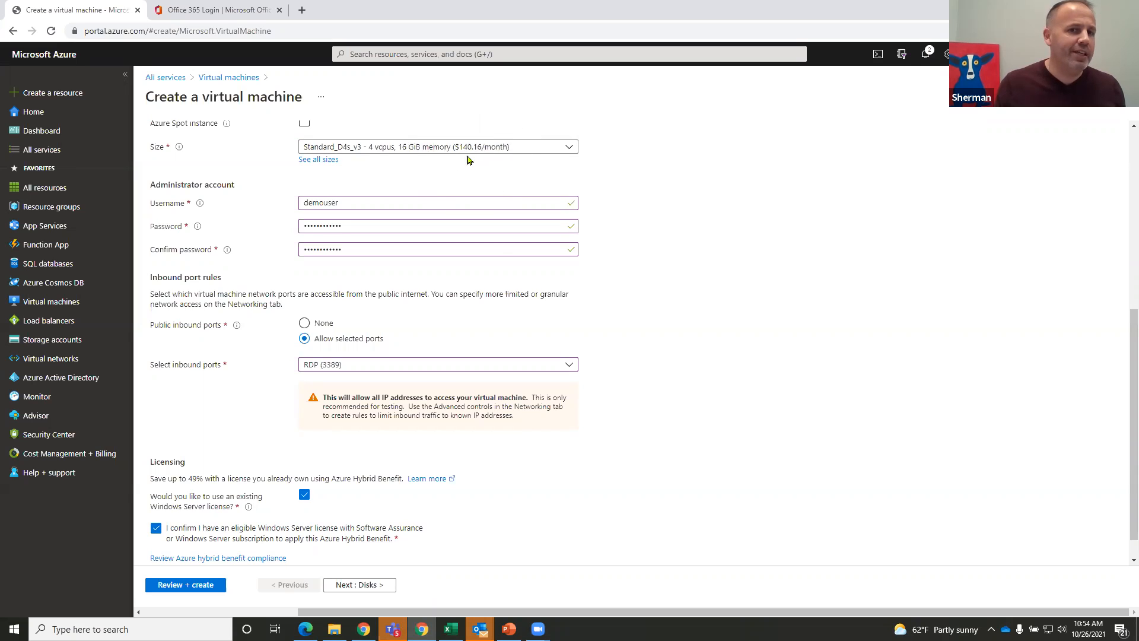
key("ctrl")
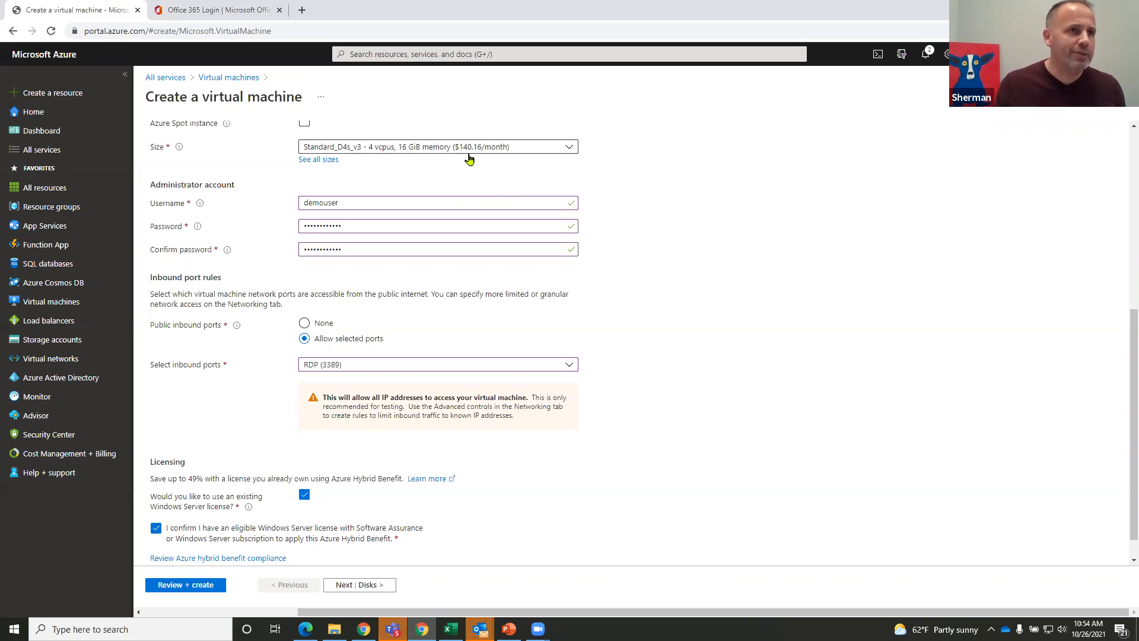
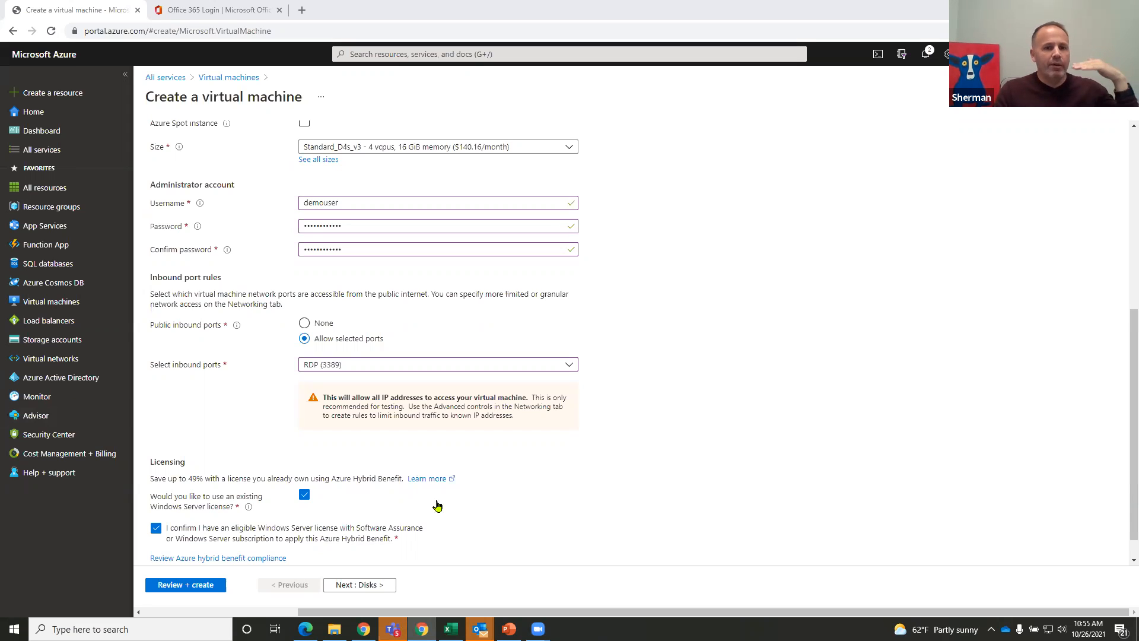
Create and attach a new empty 1024 GiB Premium SSD LRS data disk to the virtual machine, keeping the default disk settings.
left_click(363, 587)
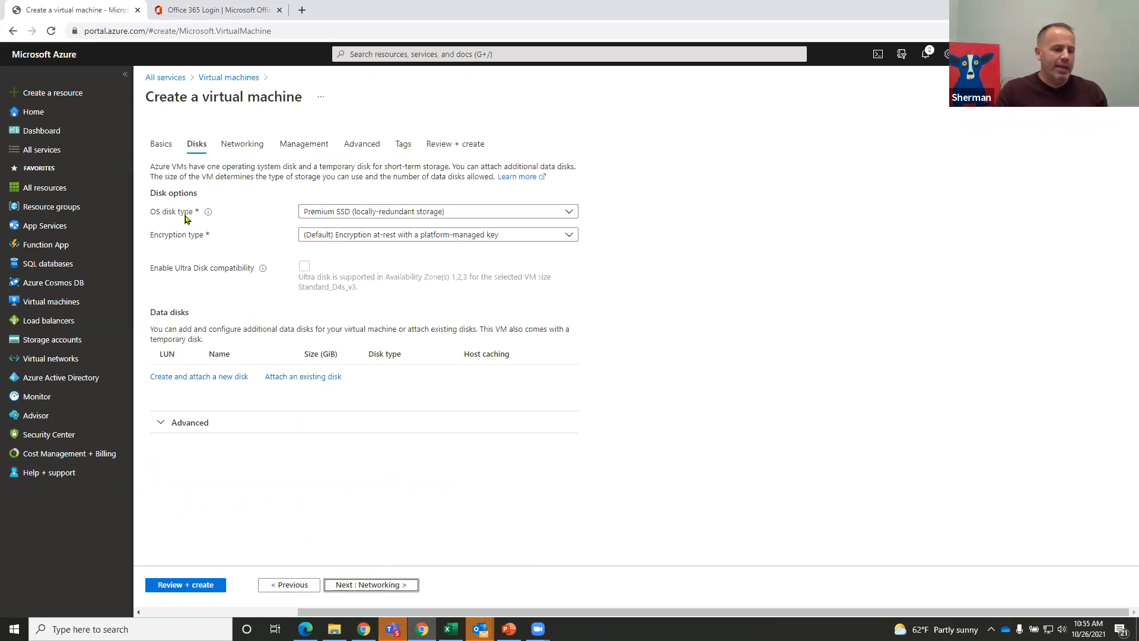
key("ctrl")
key("ctrl")
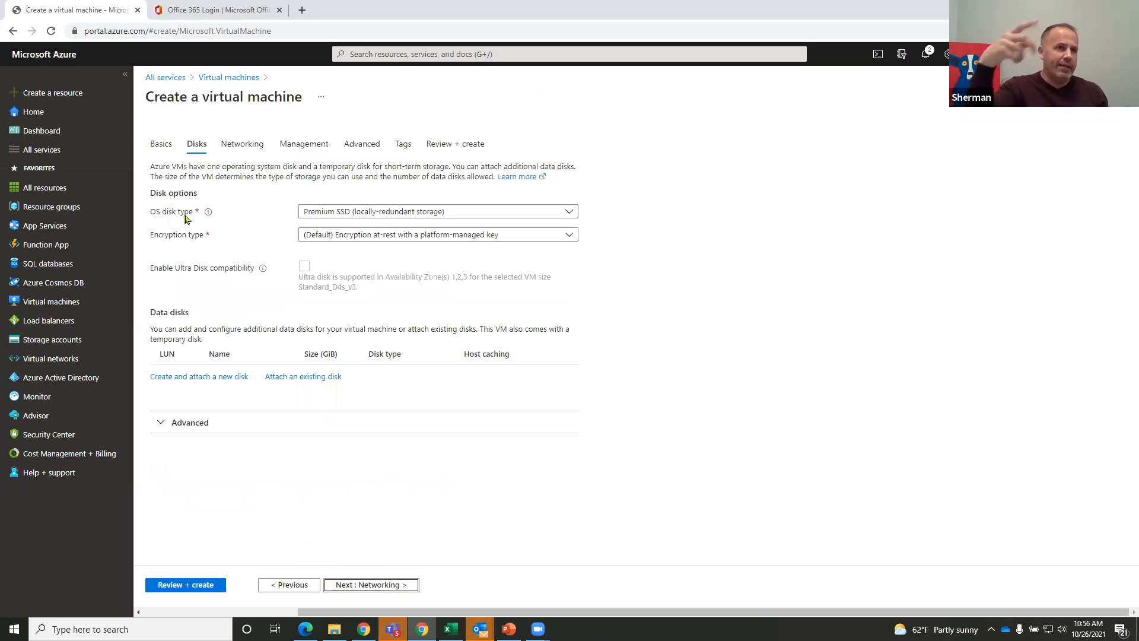
left_click(188, 377)
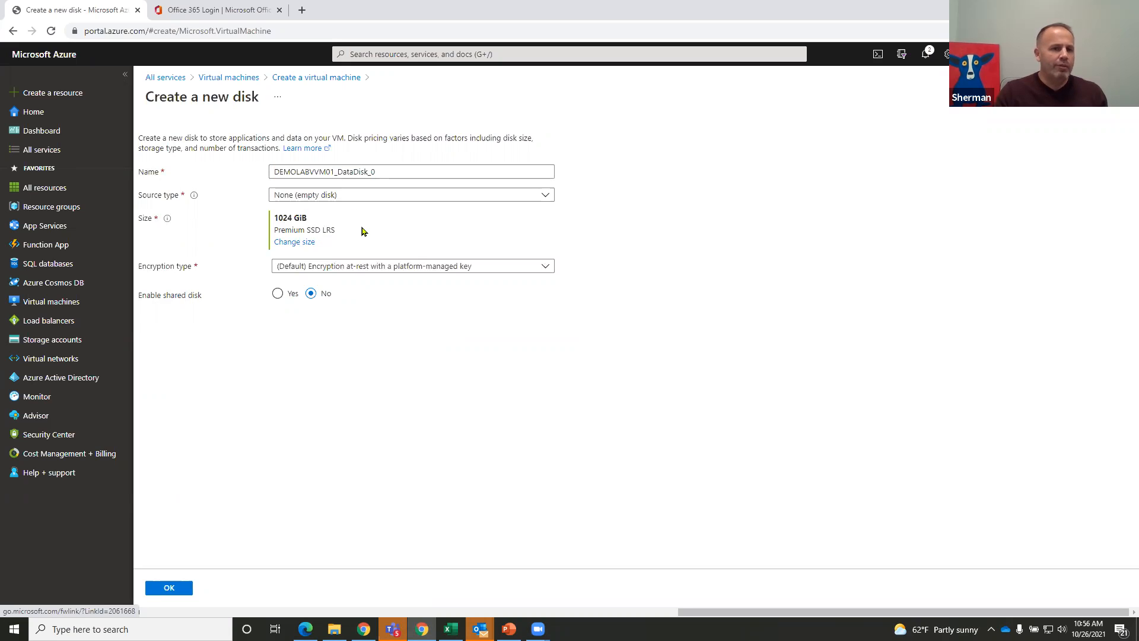
left_click(169, 588)
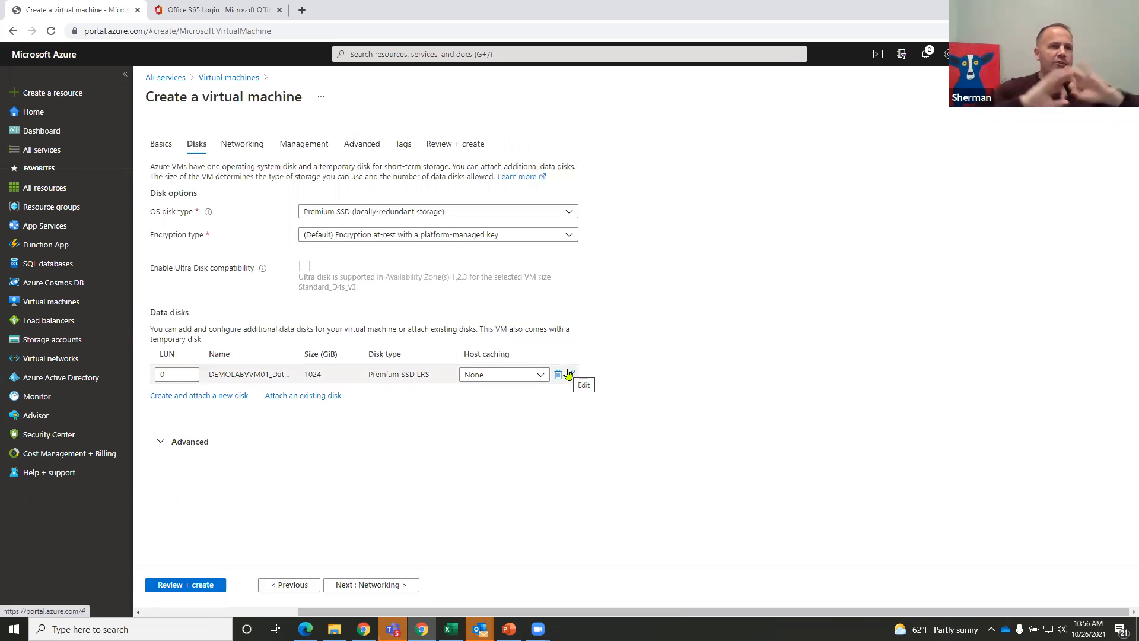
Connect the virtual machine's network interface to virtual network VN01 and set its NIC network security group to Advanced.
left_click(375, 586)
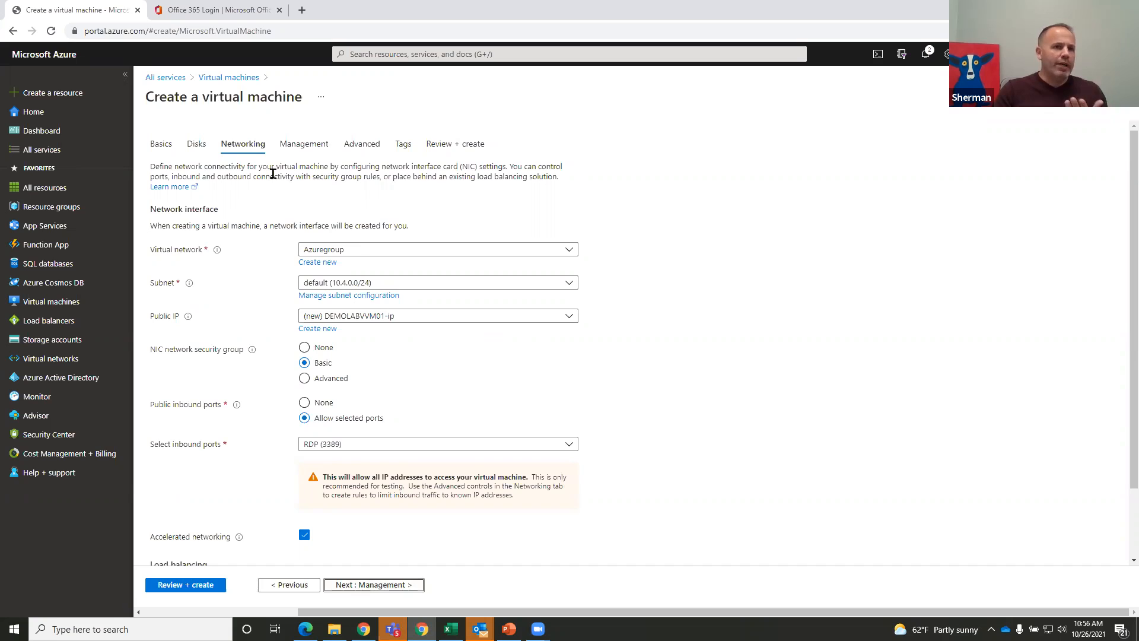
left_click(358, 249)
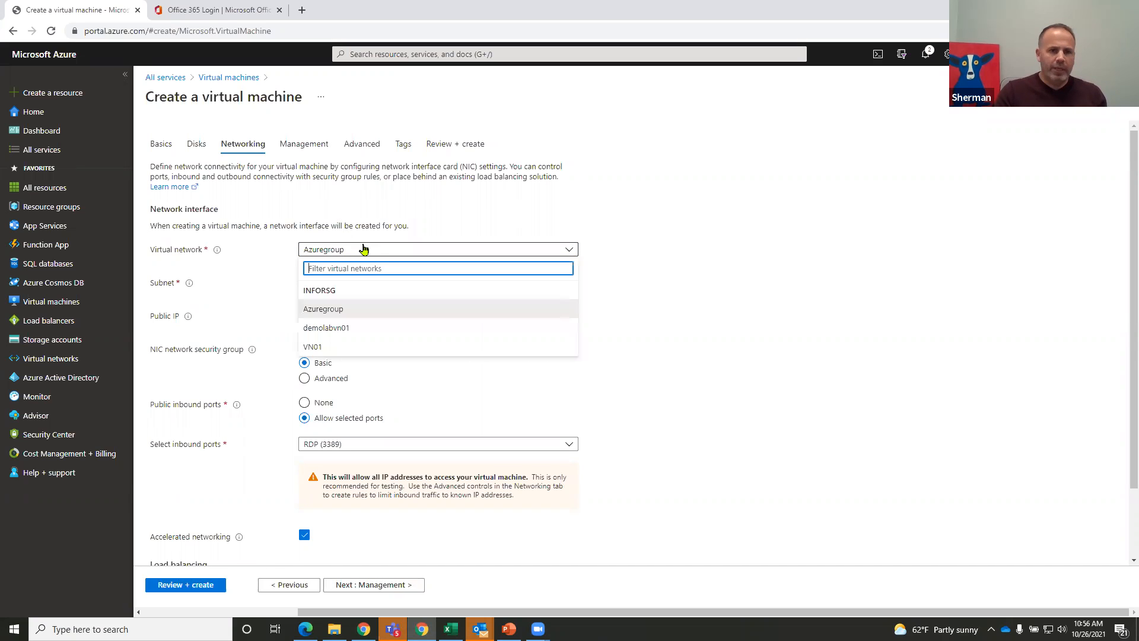
left_click(384, 350)
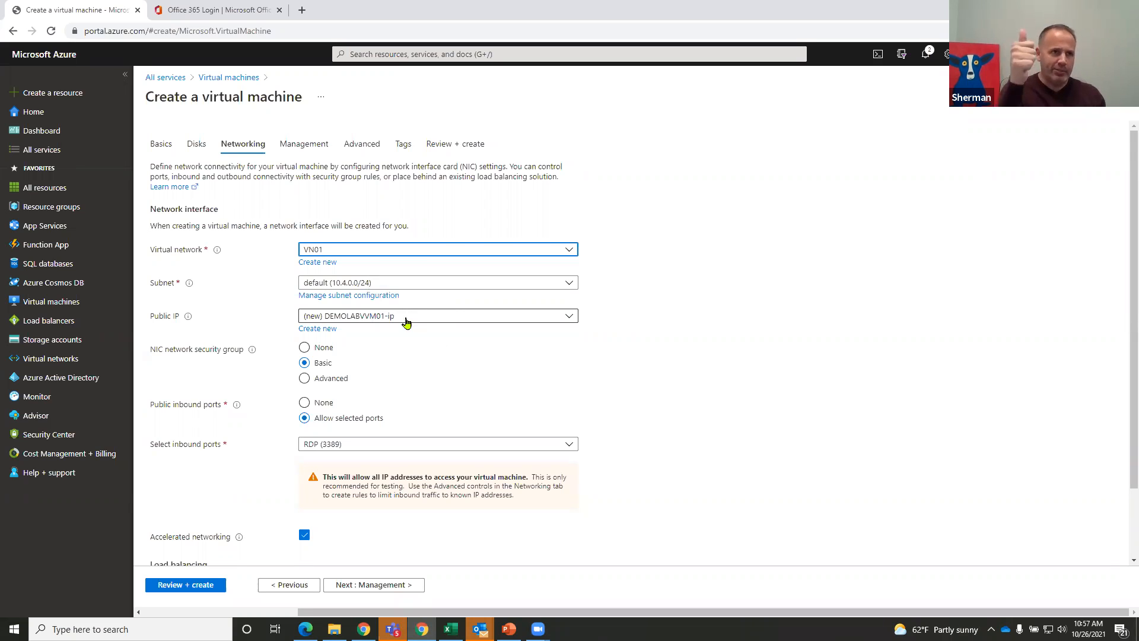
left_click_drag(373, 381, 251, 365)
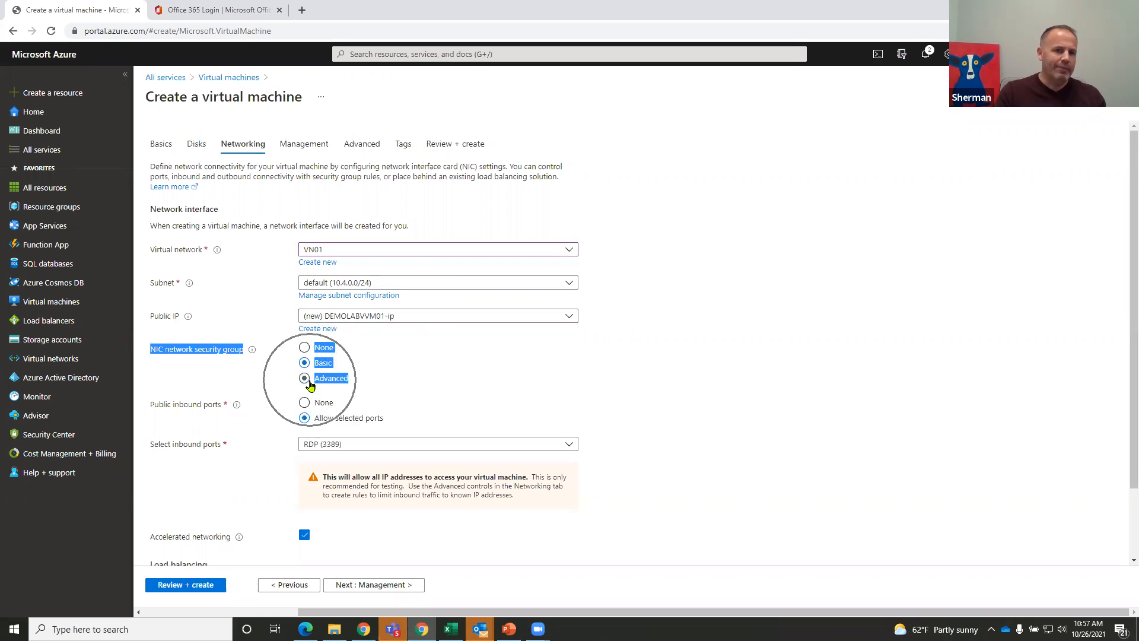
left_click(276, 388)
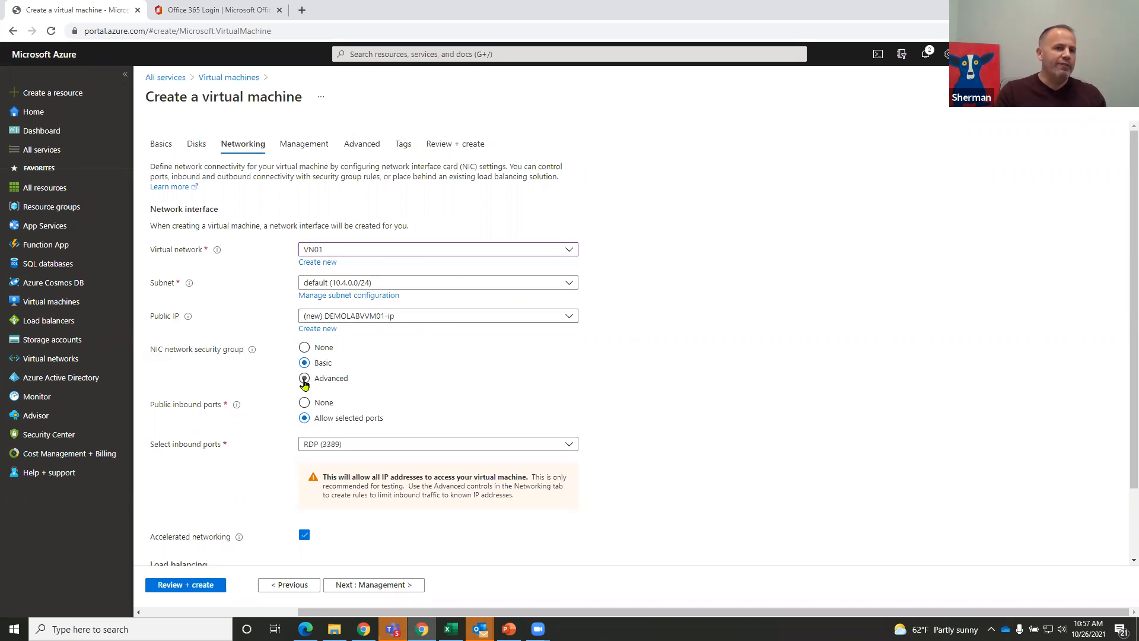
left_click(304, 379)
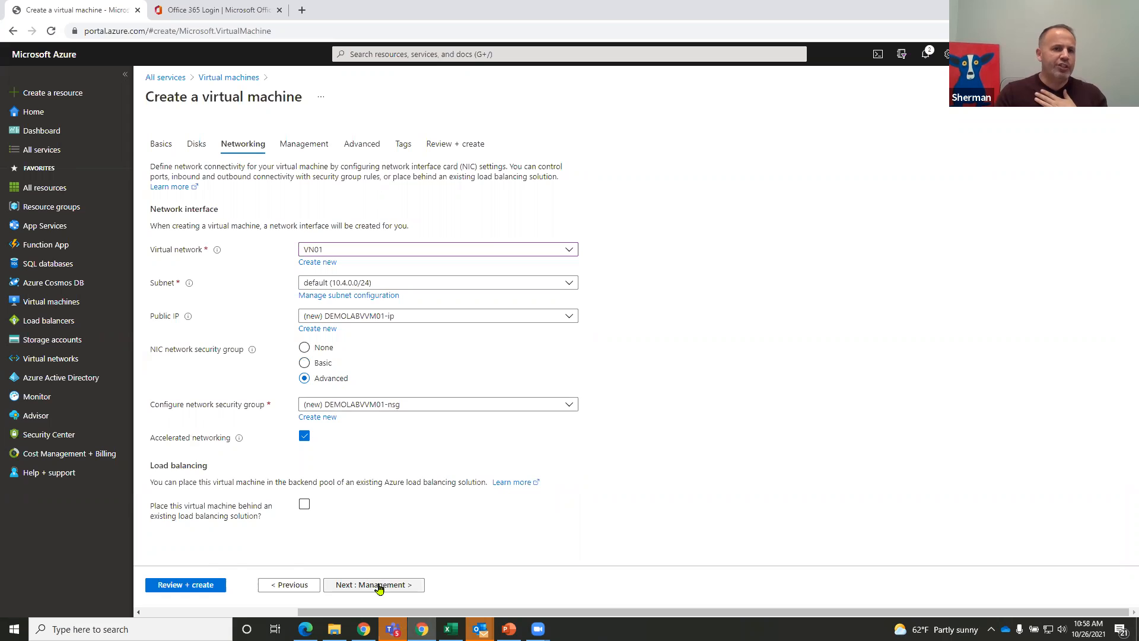
Keep the default management, advanced and tag settings, review the configuration and create the virtual machine.
left_click(380, 586)
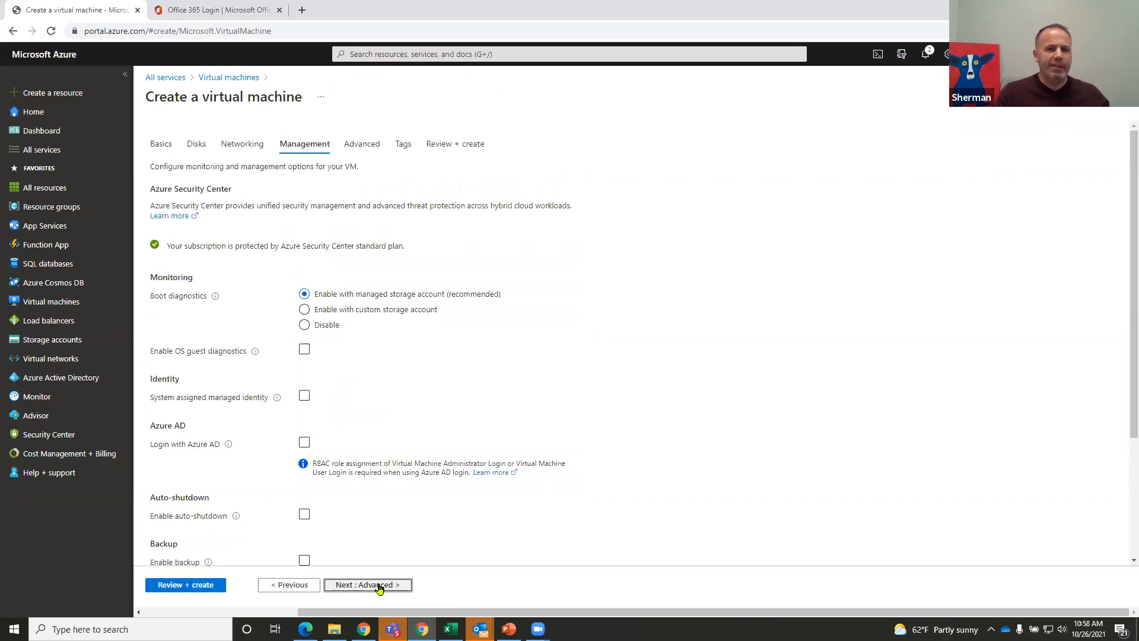
left_click(380, 586)
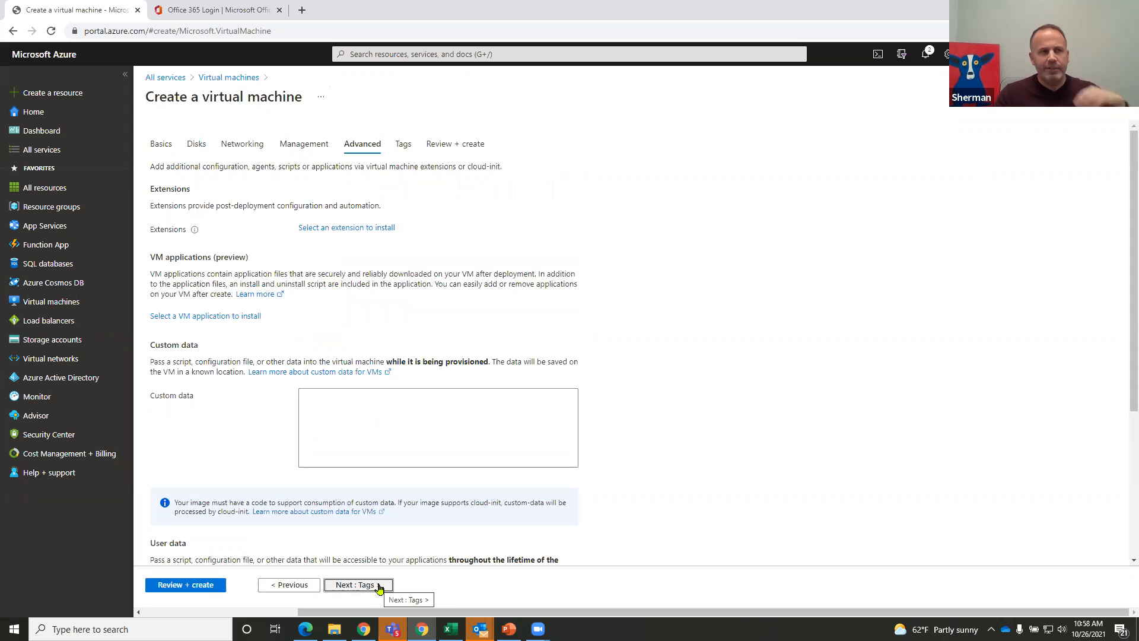
left_click(380, 586)
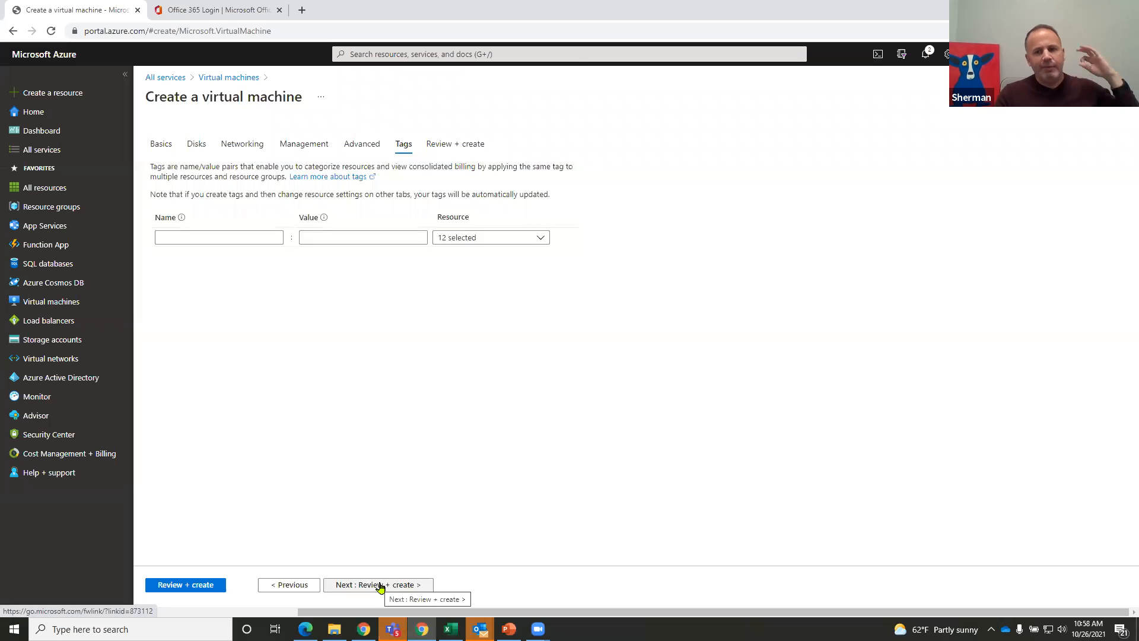
left_click(379, 584)
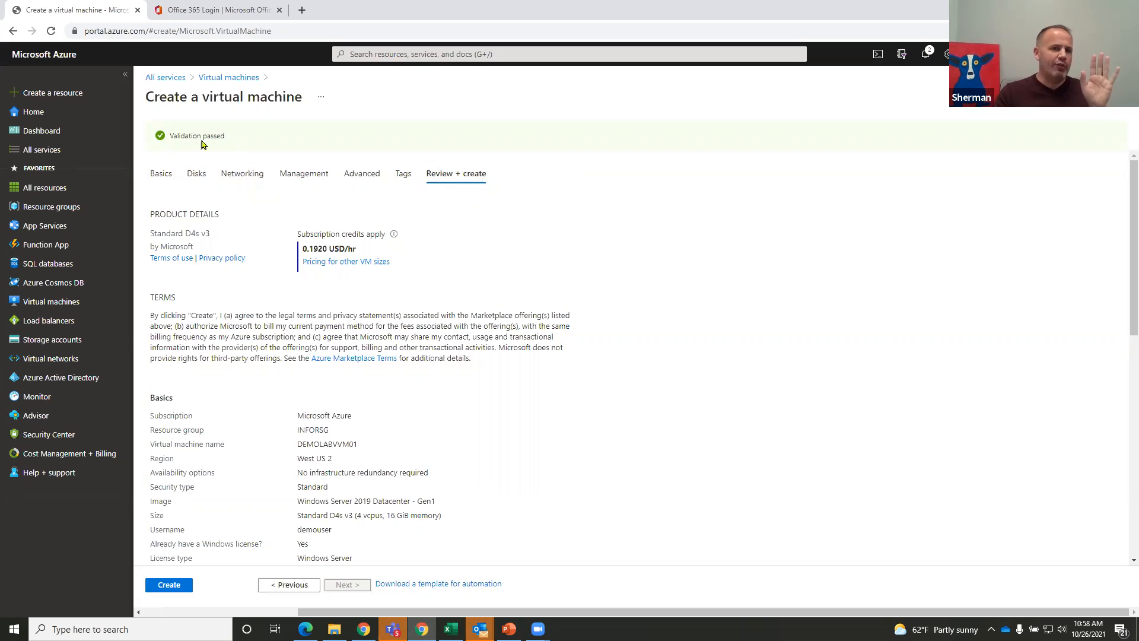
left_click(169, 585)
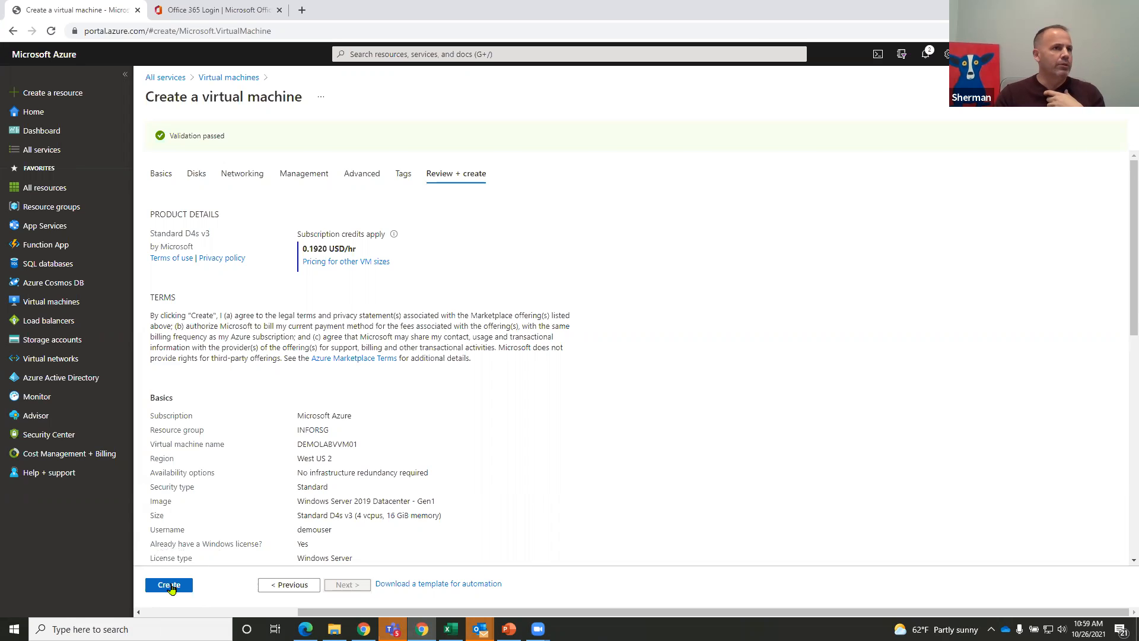
left_click(171, 586)
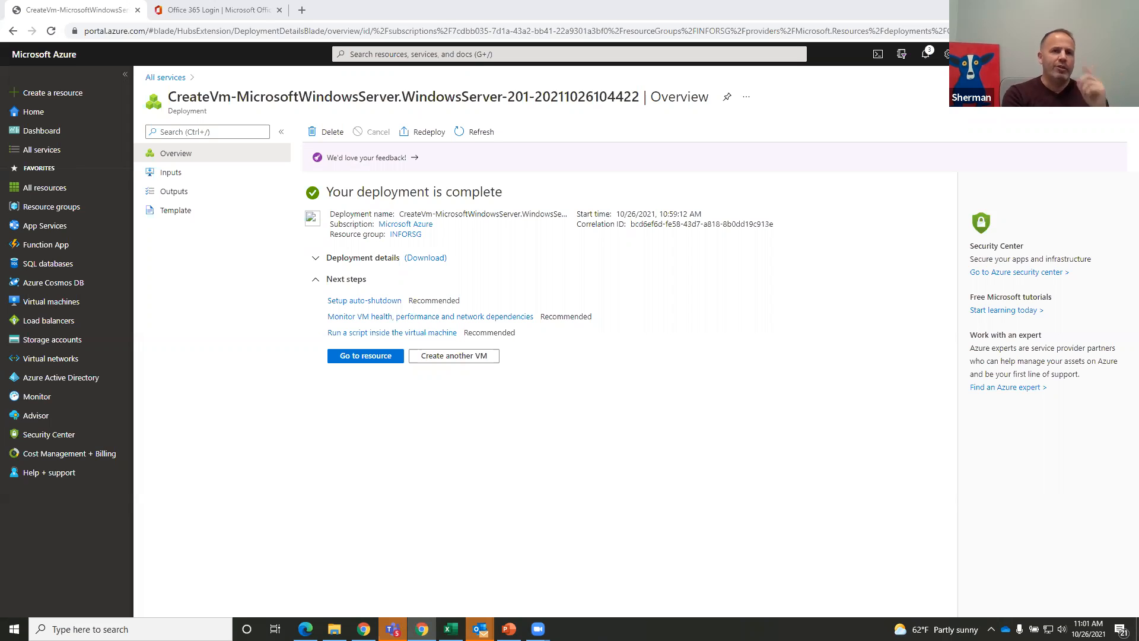
Find the Recovery Services vaults service and start a new vault in the INFORSG resource group.
left_click(368, 53)
type("reco")
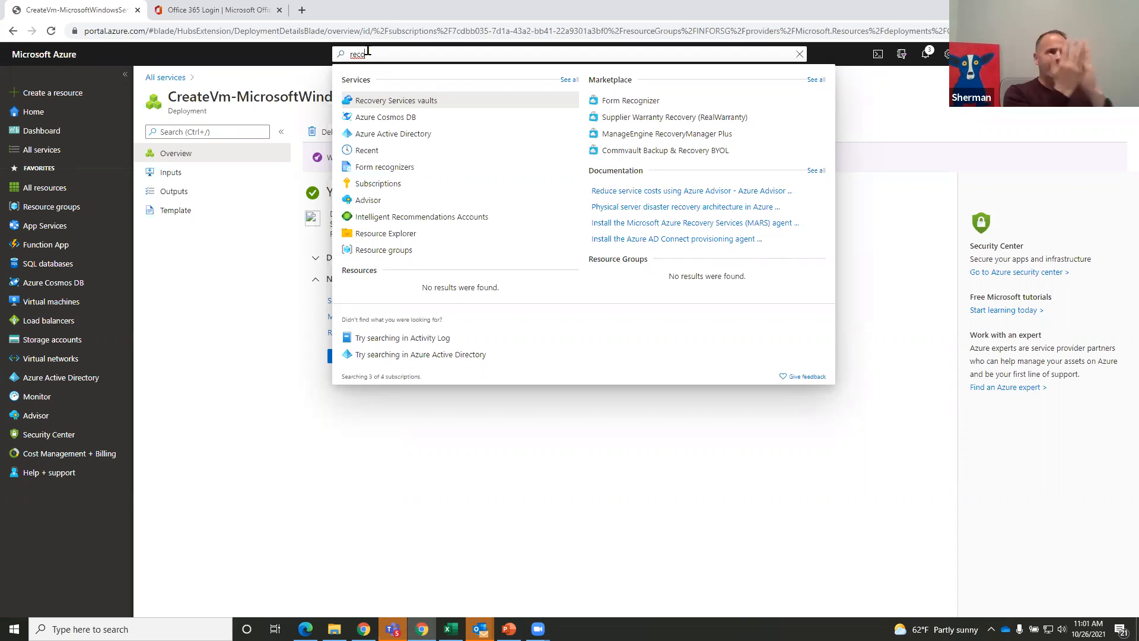
left_click(457, 111)
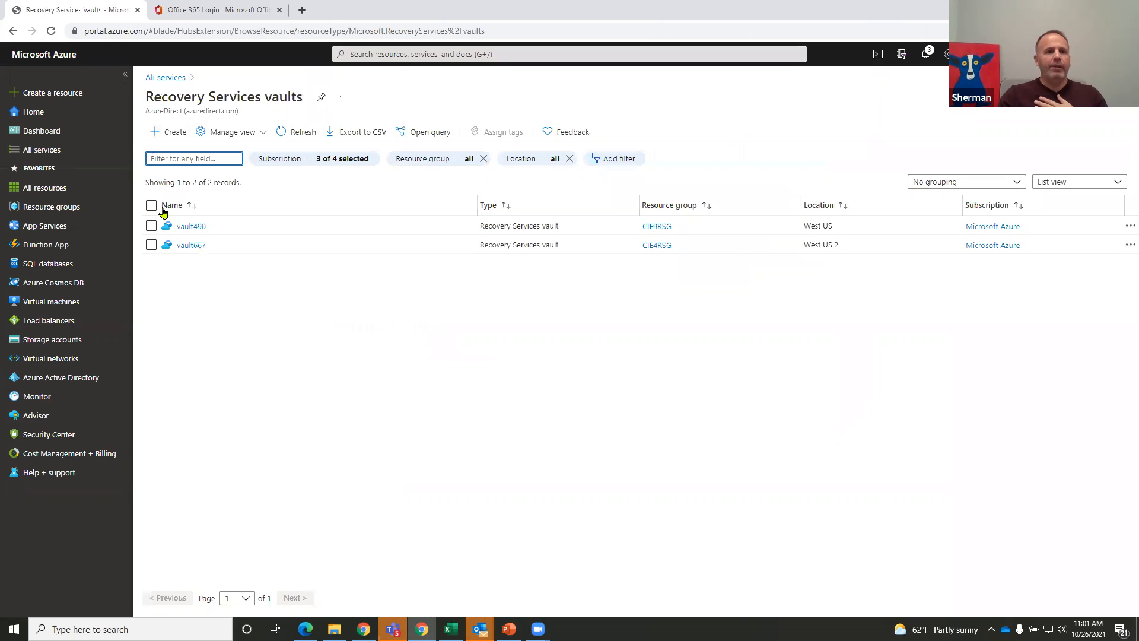
left_click(172, 133)
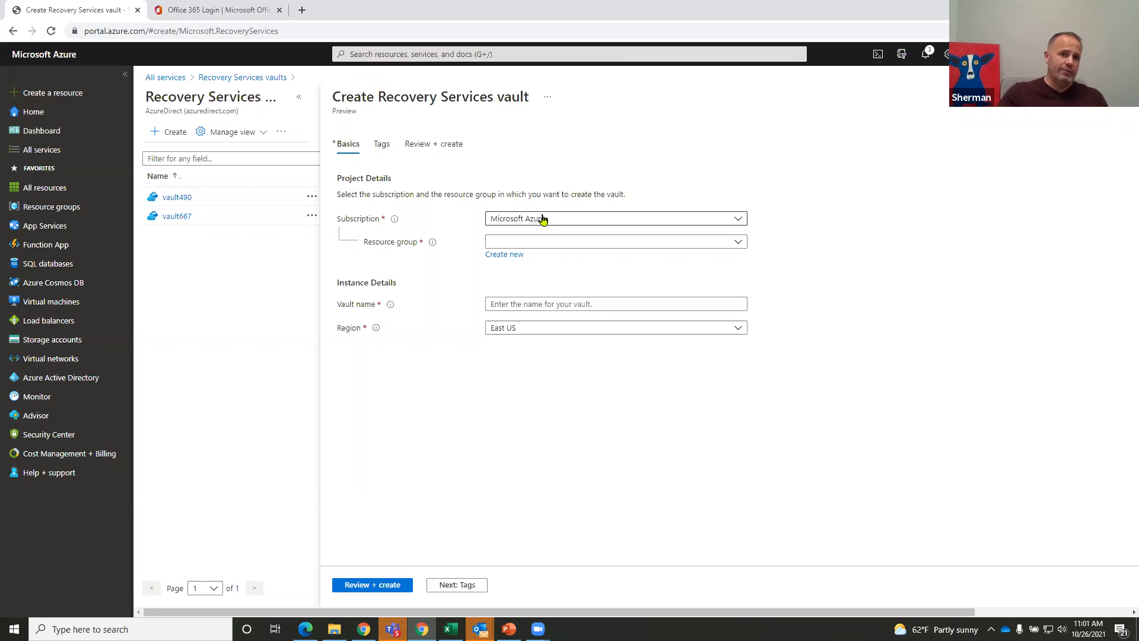
left_click(535, 244)
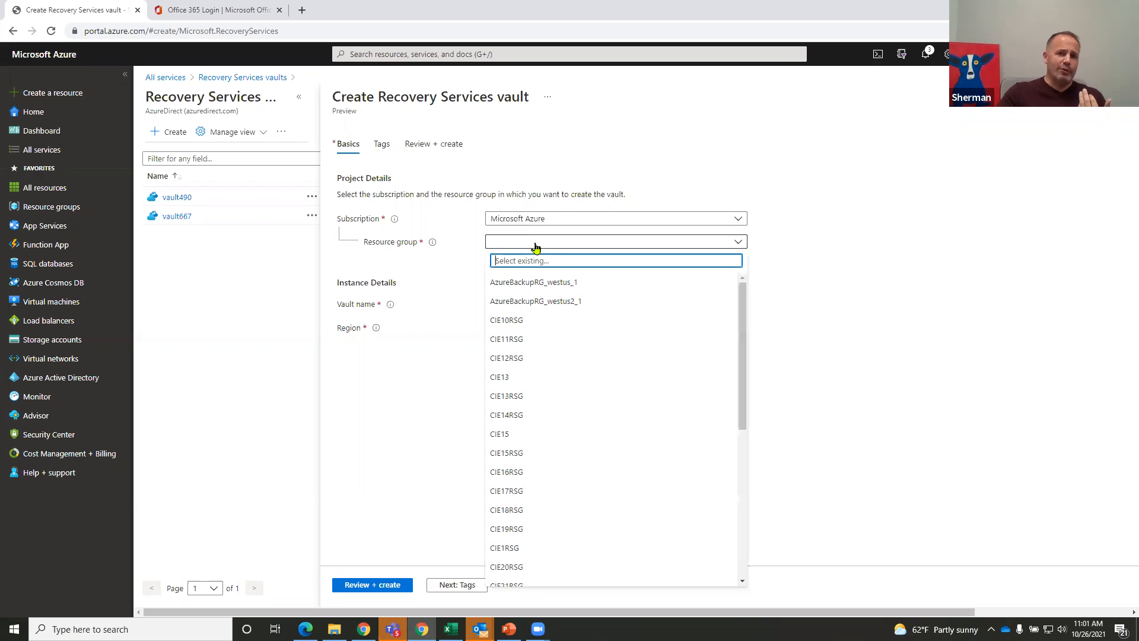
scroll(558, 415, "down", 5)
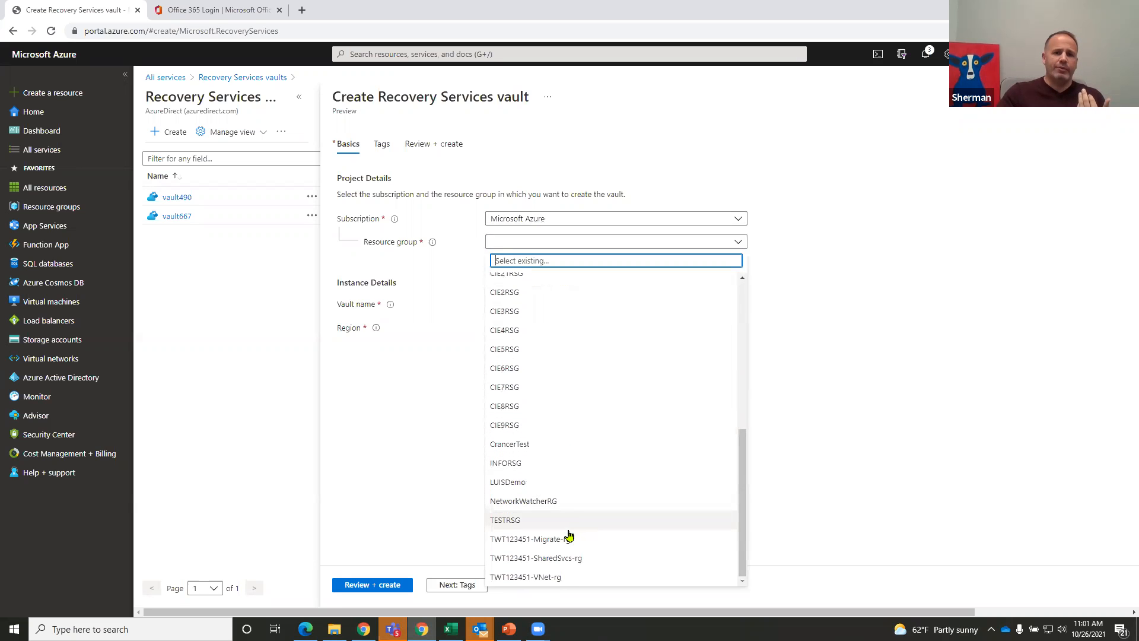
left_click(562, 462)
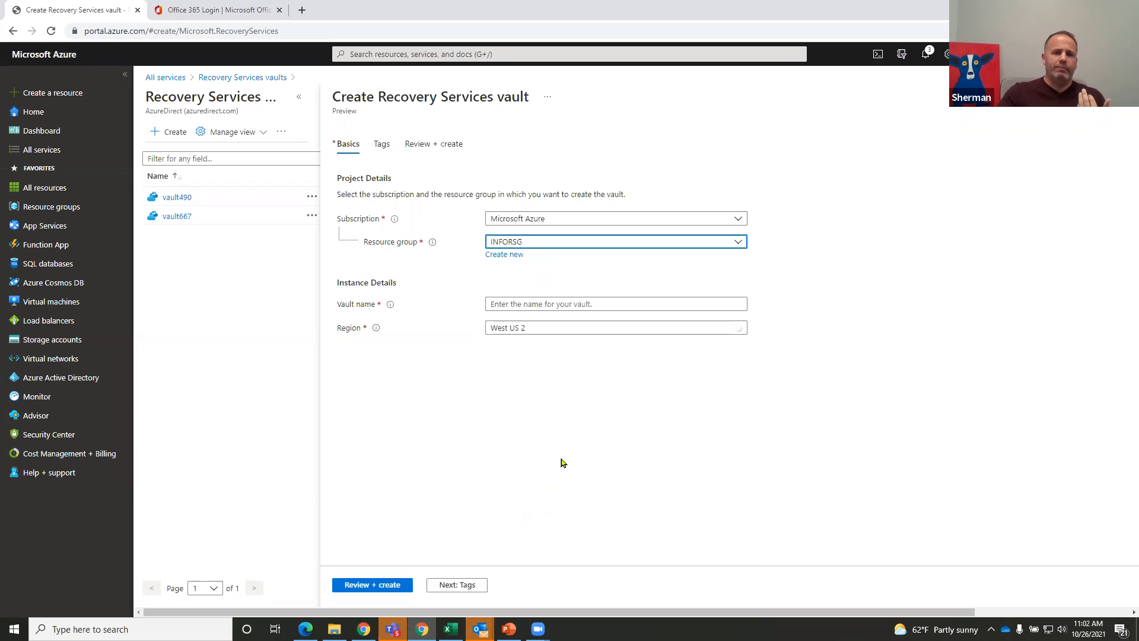
Name the vault RECOV01, keep West US 2 as the region, and create it.
left_click(515, 303)
type("RECOV")
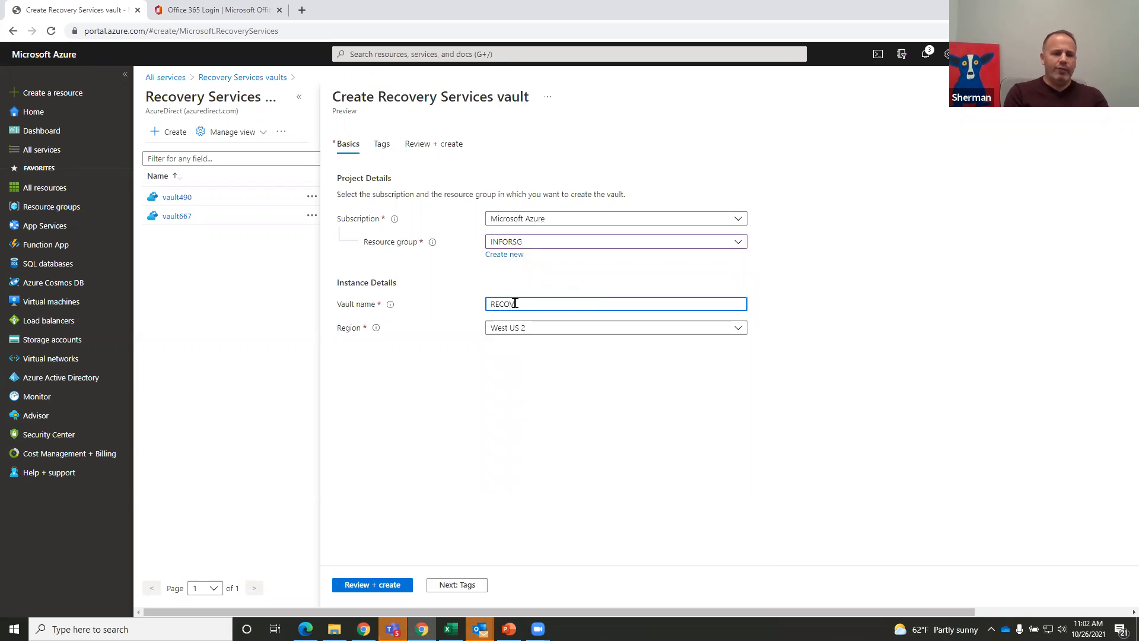
type("1")
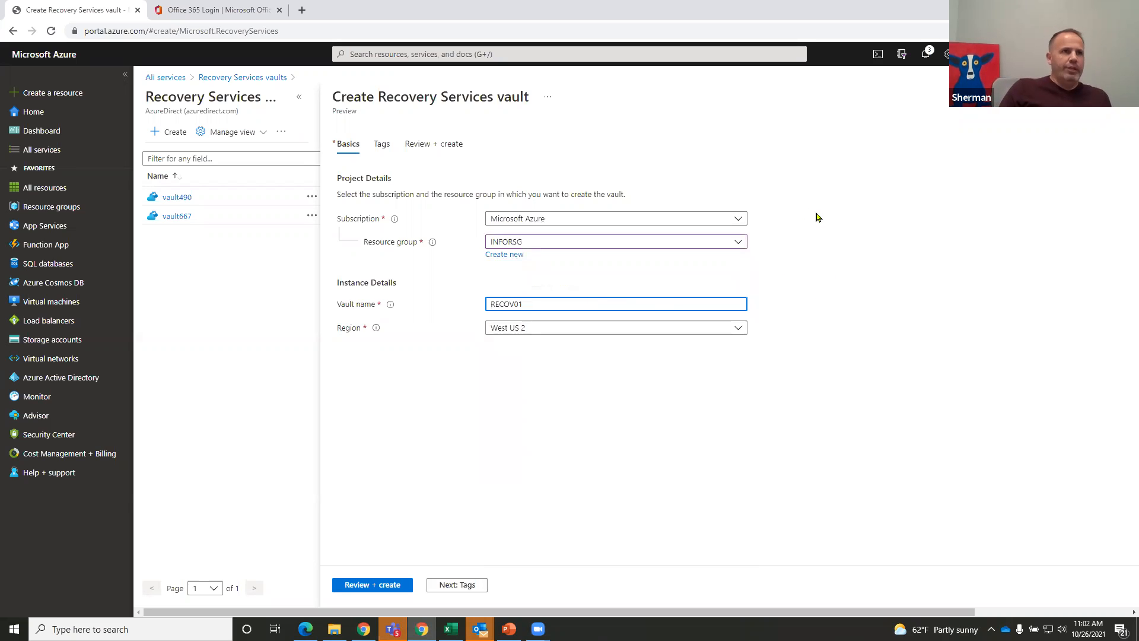
left_click(383, 585)
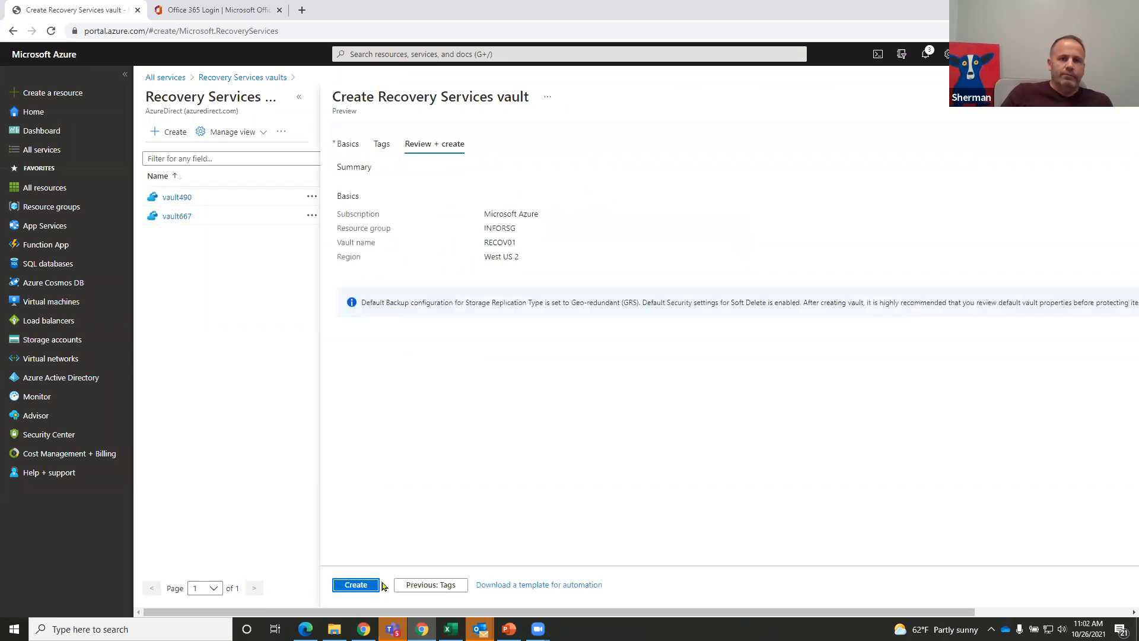
left_click(353, 586)
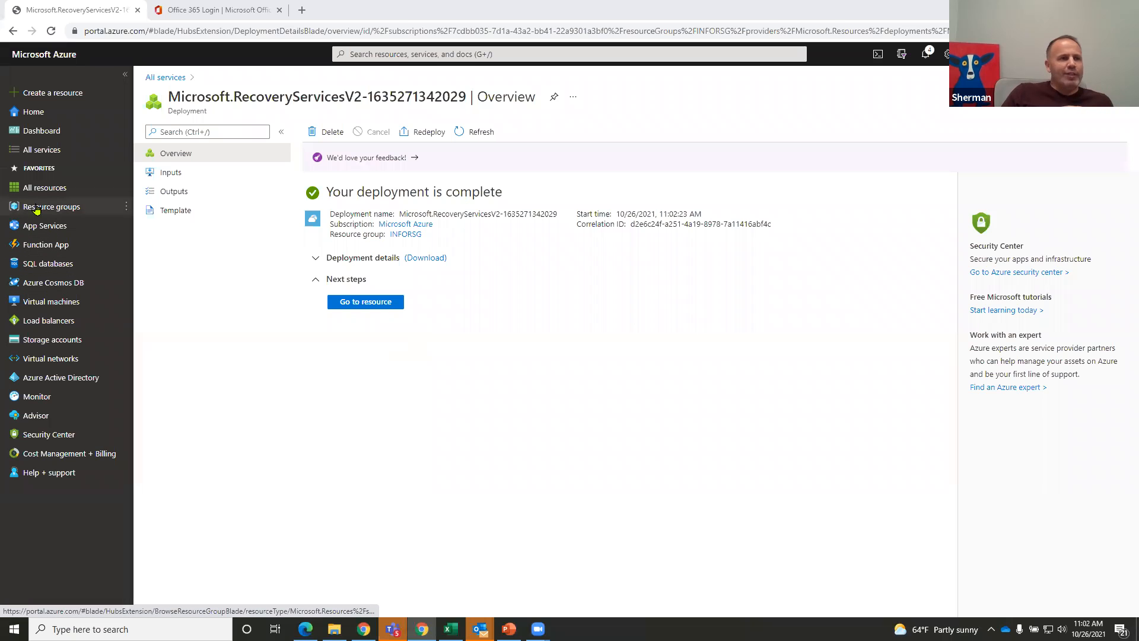
Open the INFORSG resource group and look through the list of resources it contains.
mouse_move(34, 209)
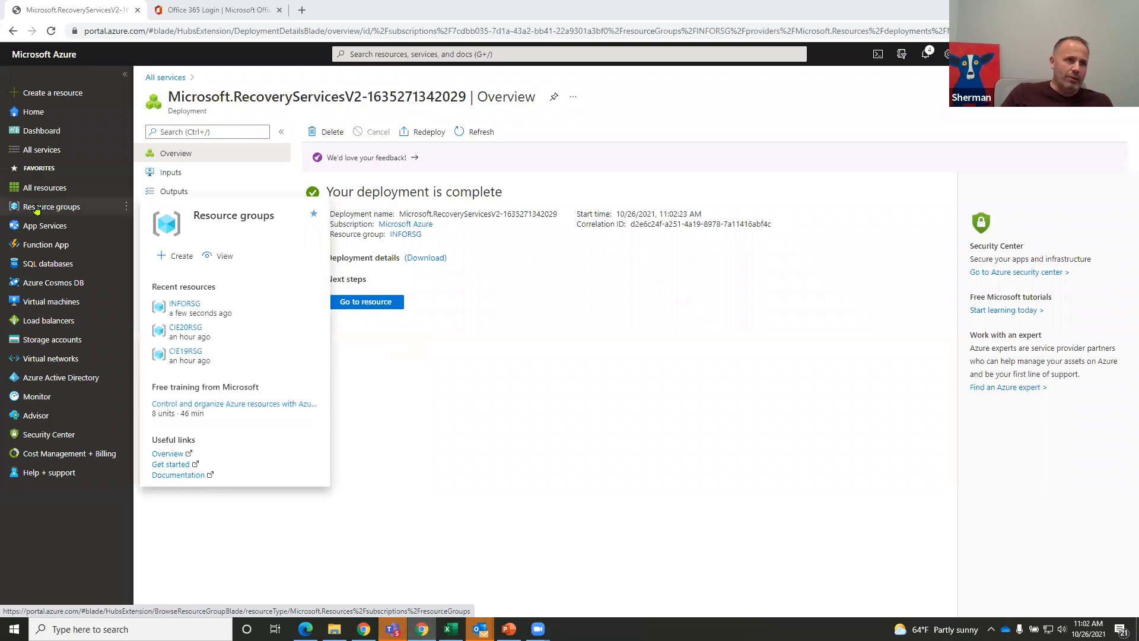
left_click(36, 209)
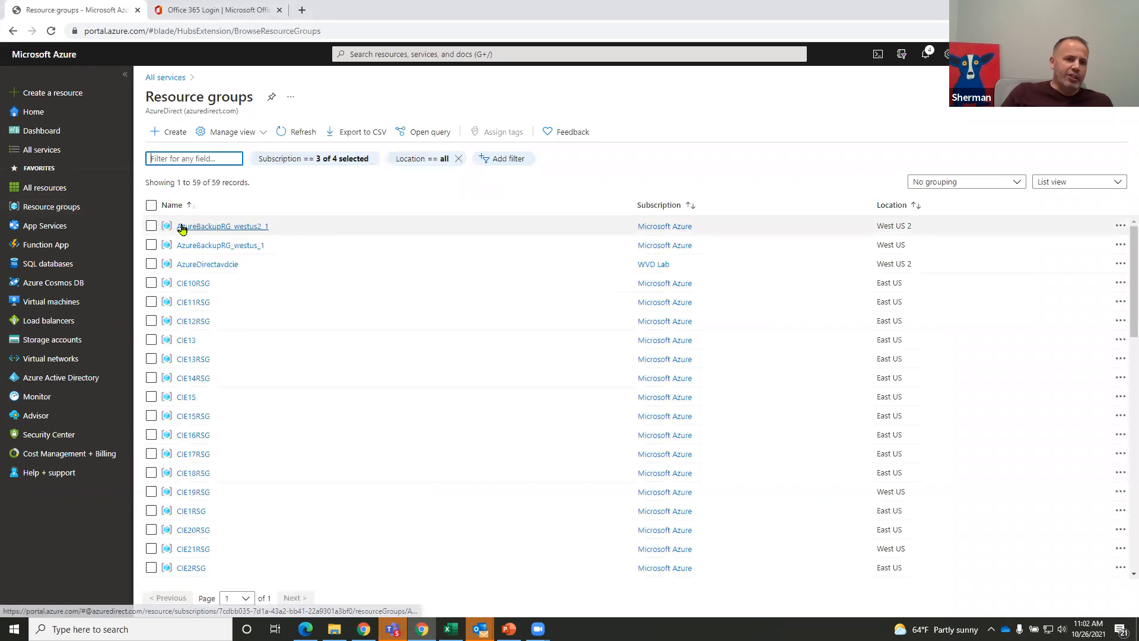
scroll(217, 516, "down", 4)
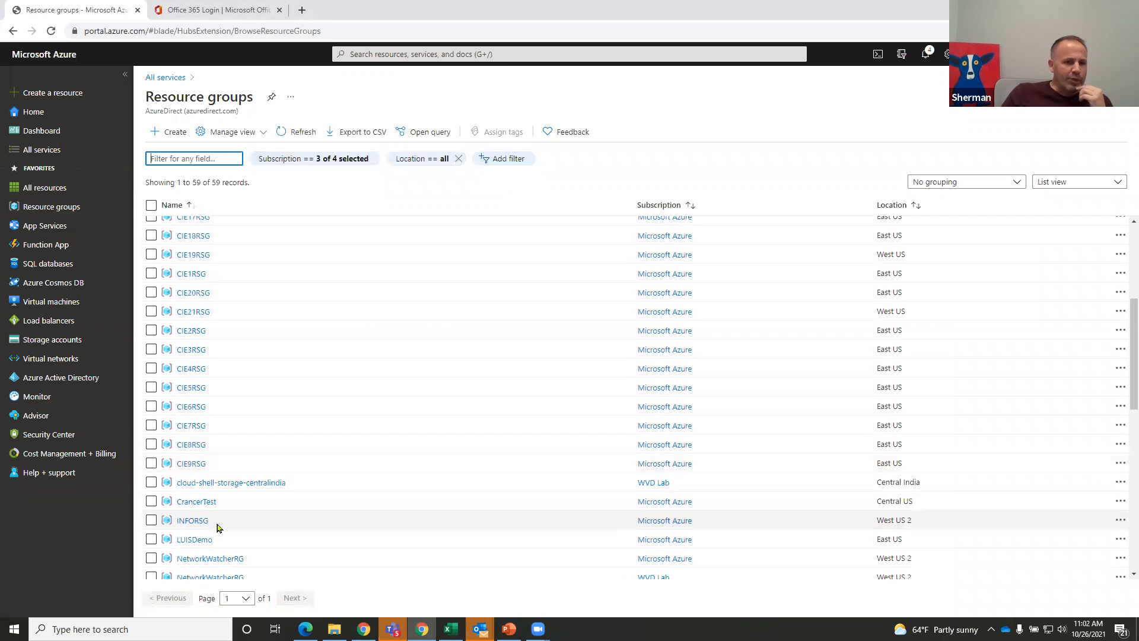
scroll(225, 506, "down", 1)
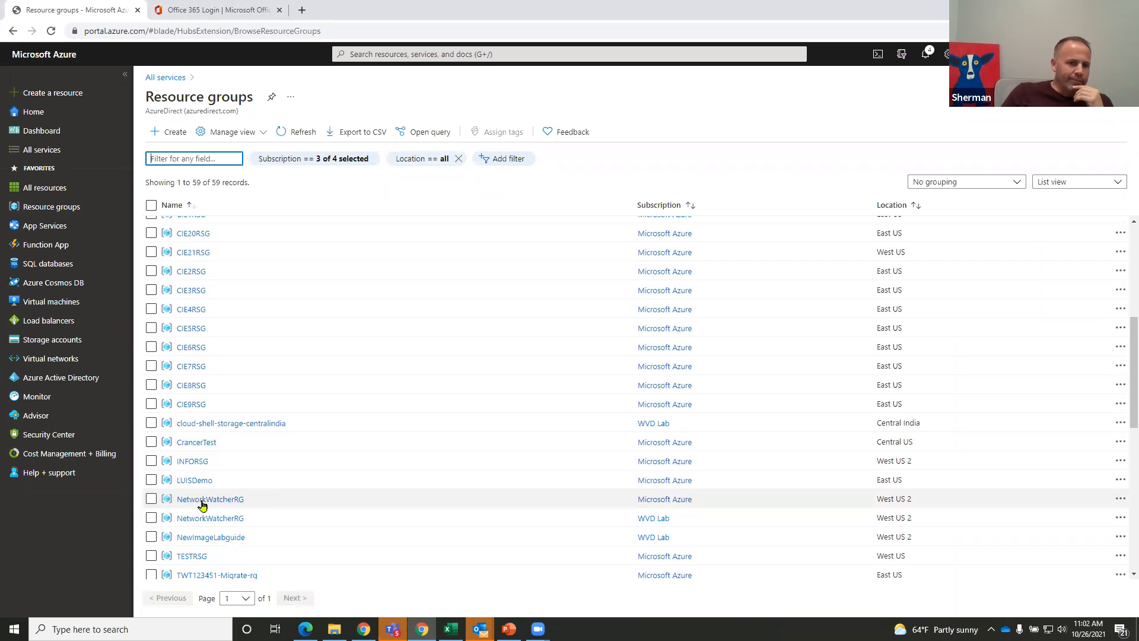
left_click(178, 459)
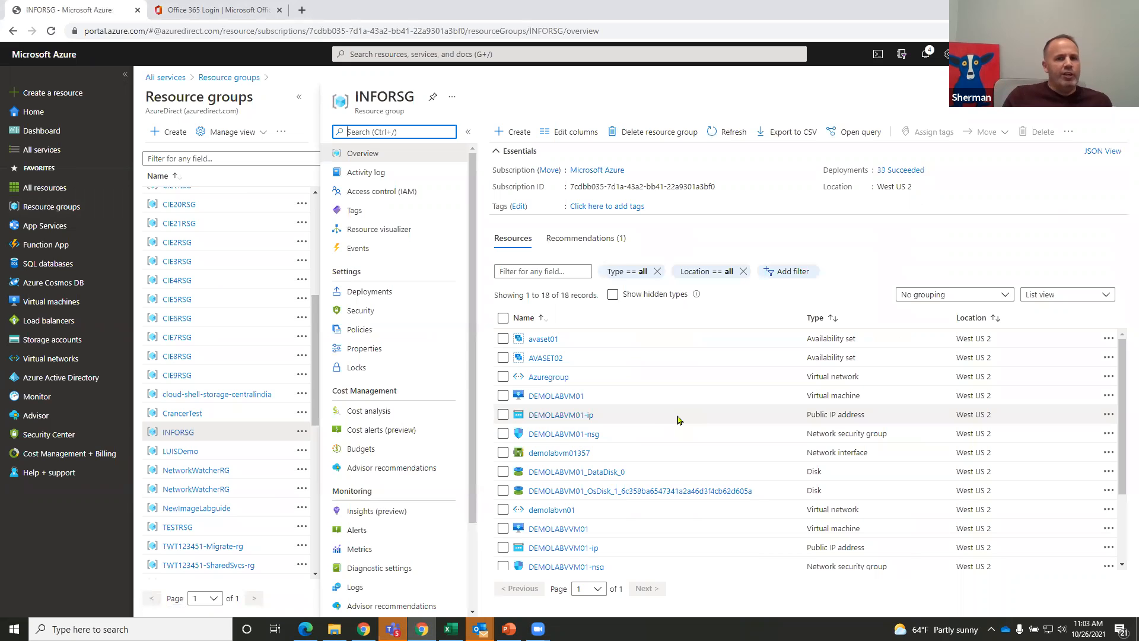
scroll(648, 417, "down", 3)
scroll(651, 461, "up", 3)
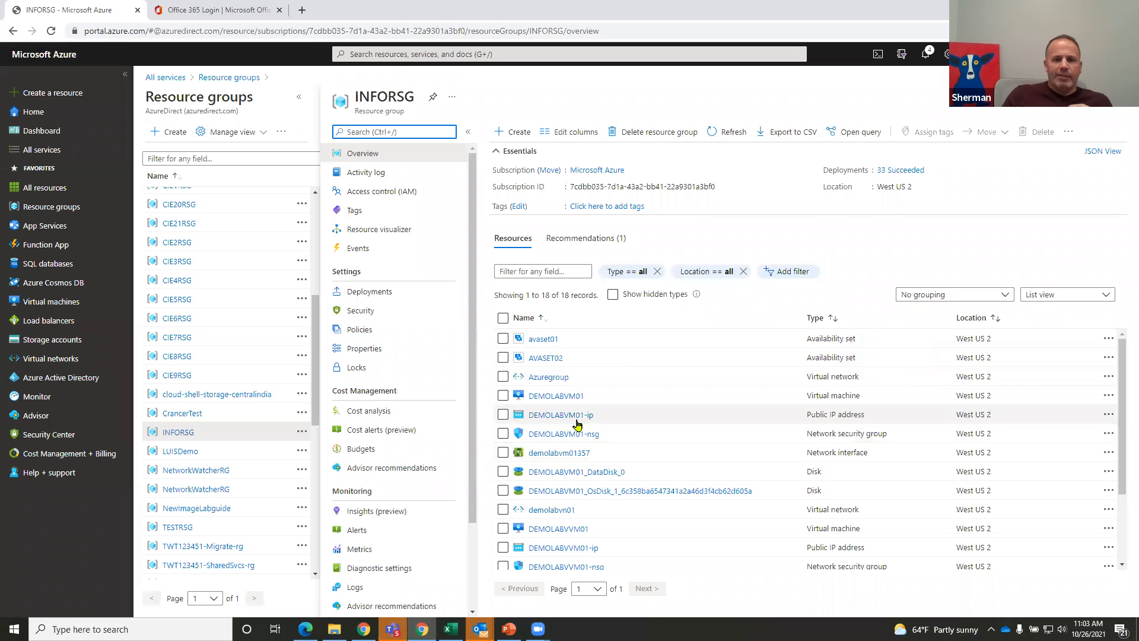
Open the DEMOLABVM01 virtual machine in INFORSG and look through its overview properties and available settings.
mouse_move(551, 400)
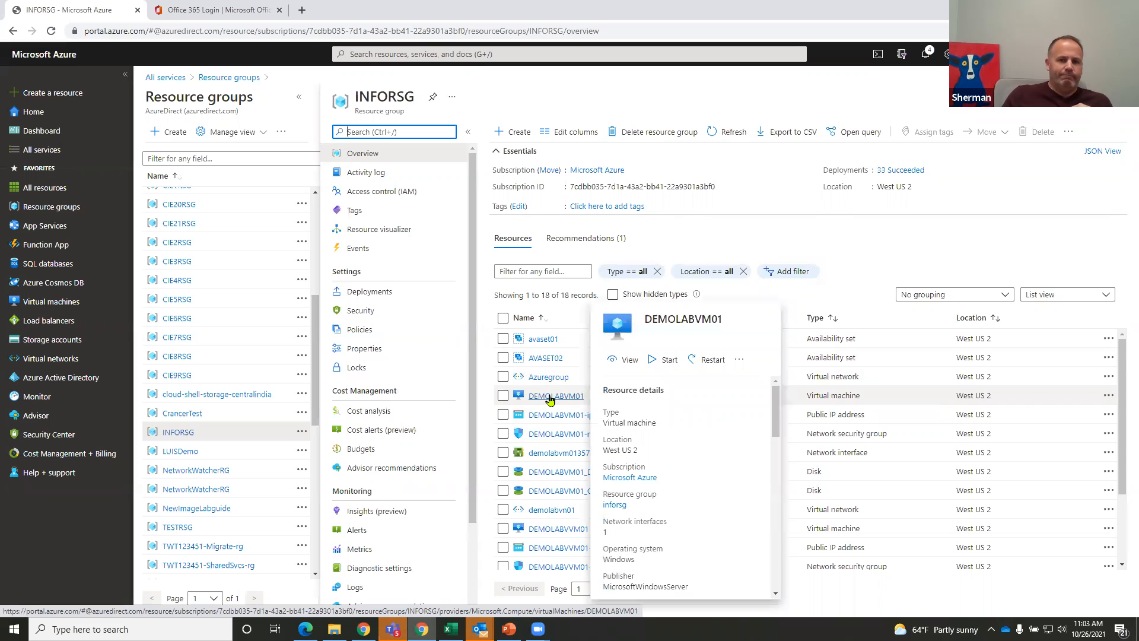
left_click(551, 399)
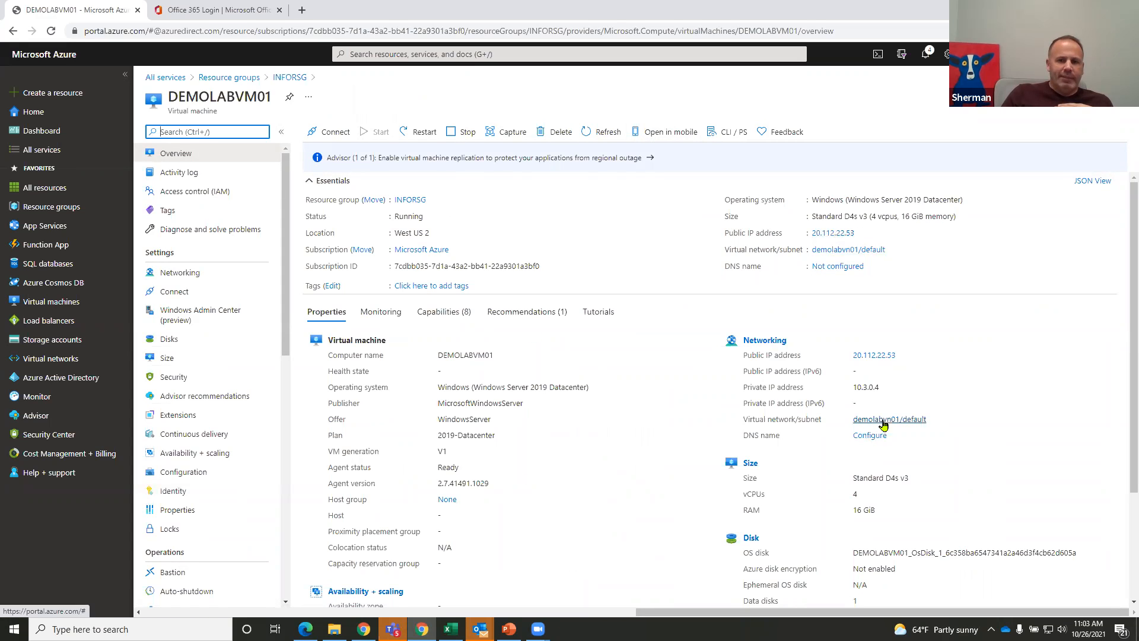
scroll(612, 536, "down", 3)
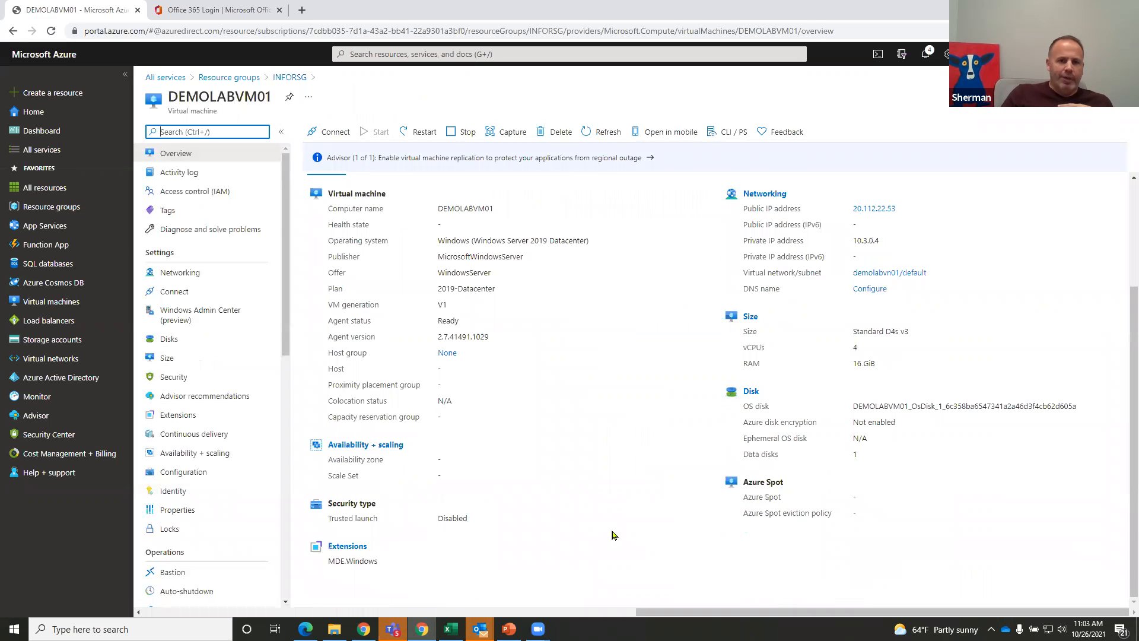
scroll(612, 534, "up", 3)
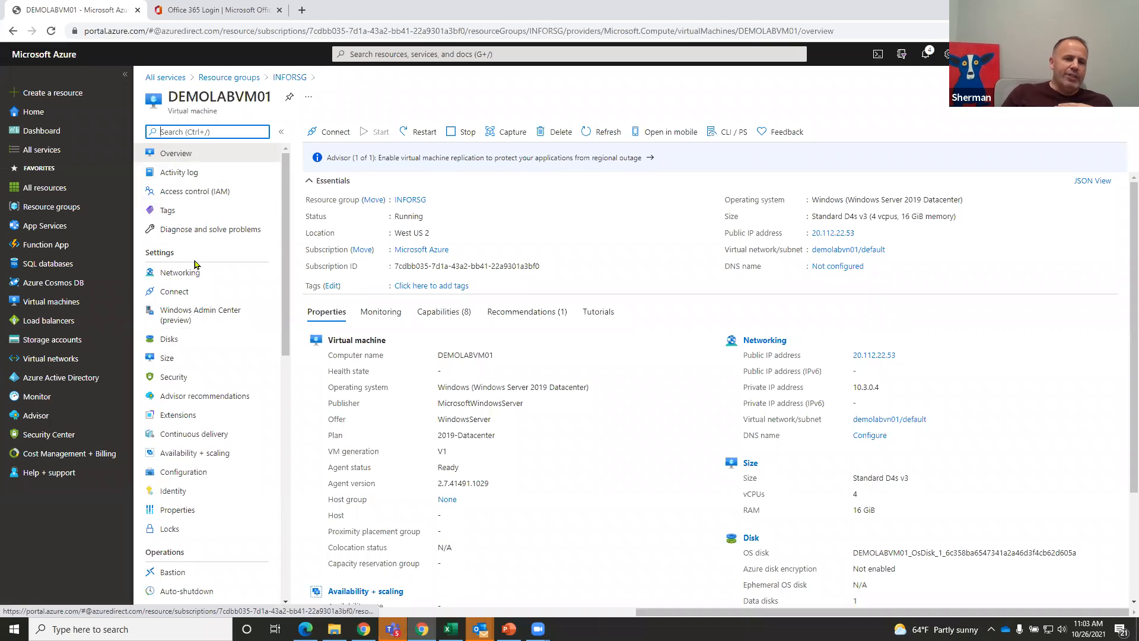
left_click(185, 346)
left_click(187, 360)
key("ctrl")
key("ctrl")
key("ctrl")
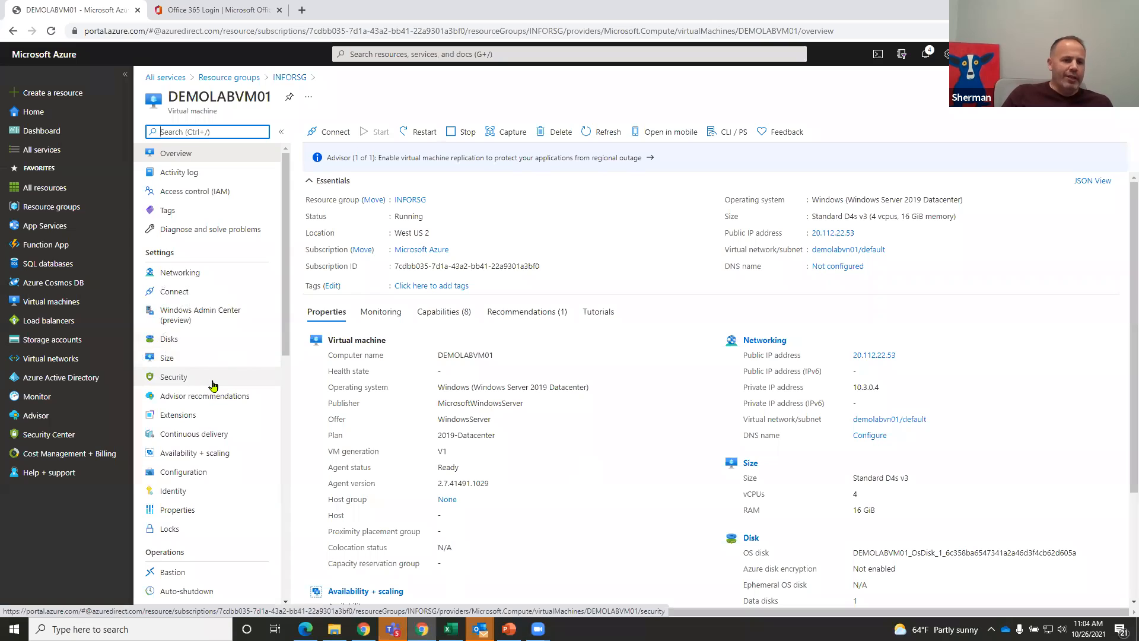
Open the backup settings of DEMOLABVM01 and select the existing Recovery Services vault RECOV01.
scroll(211, 385, "down", 4)
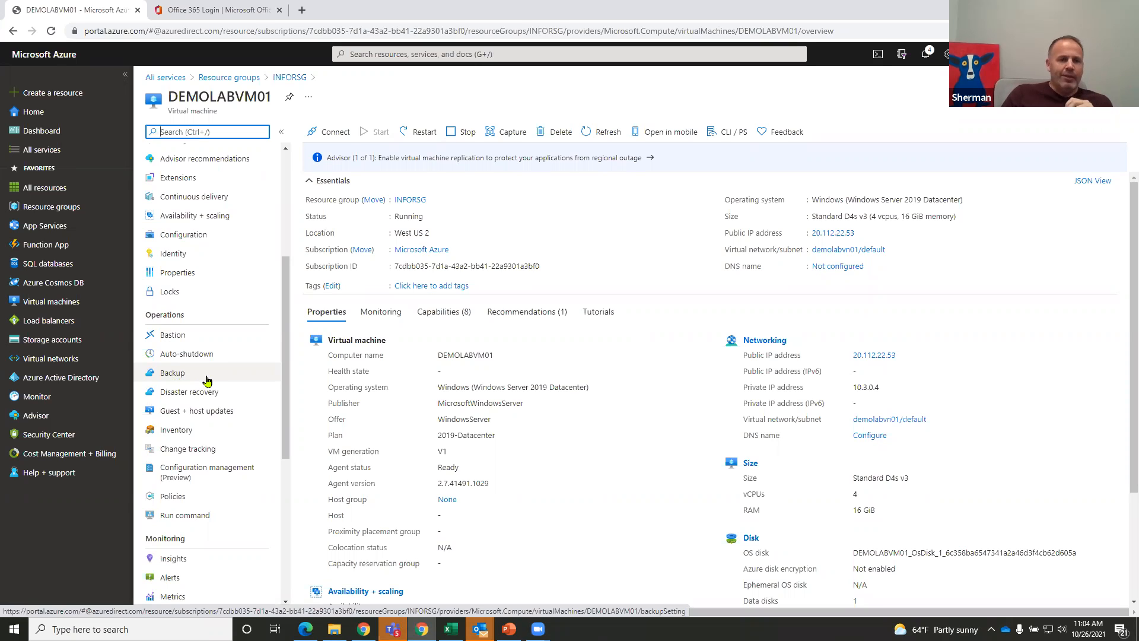
left_click(181, 379)
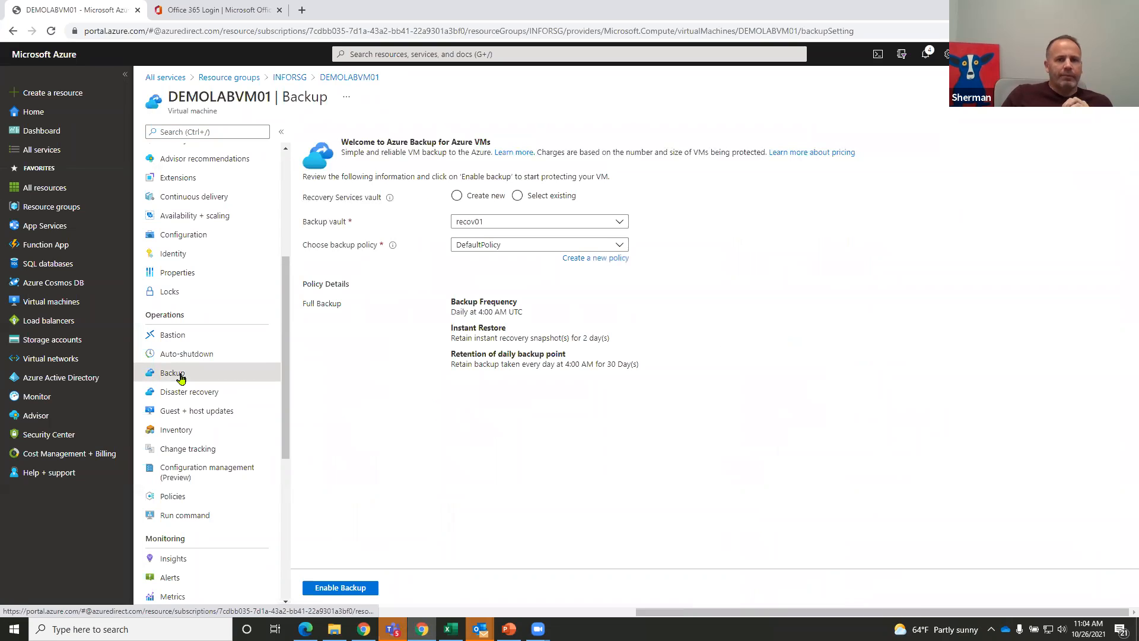
left_click(518, 200)
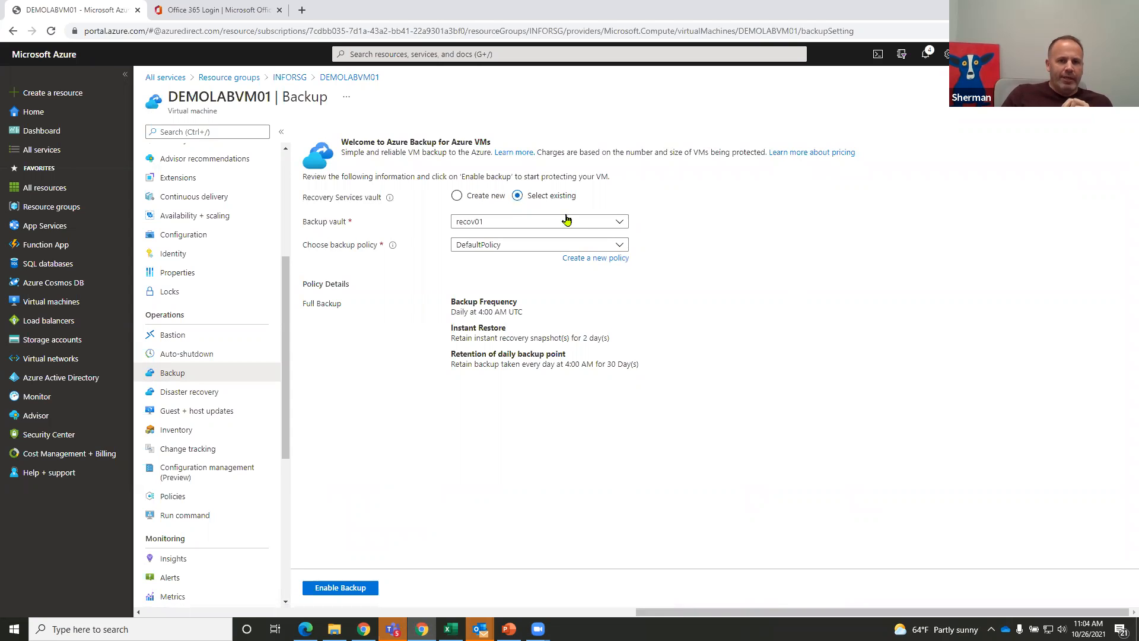
left_click(592, 223)
left_click(501, 300)
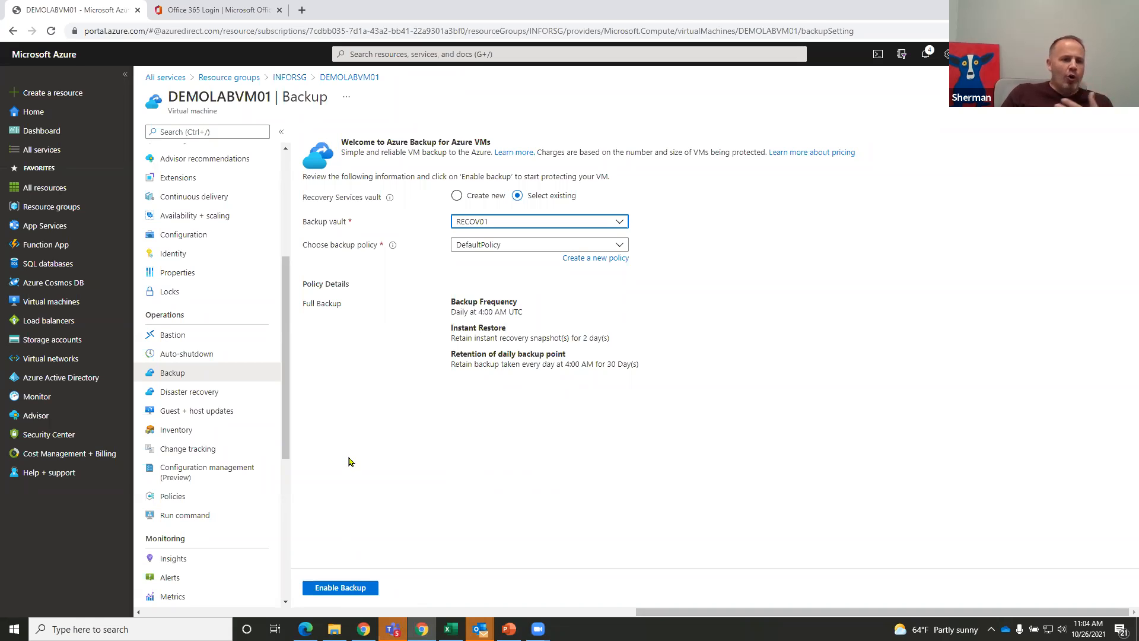
Examine the disaster recovery options of DEMOLABVM01, including the target region and the region map.
left_click(187, 396)
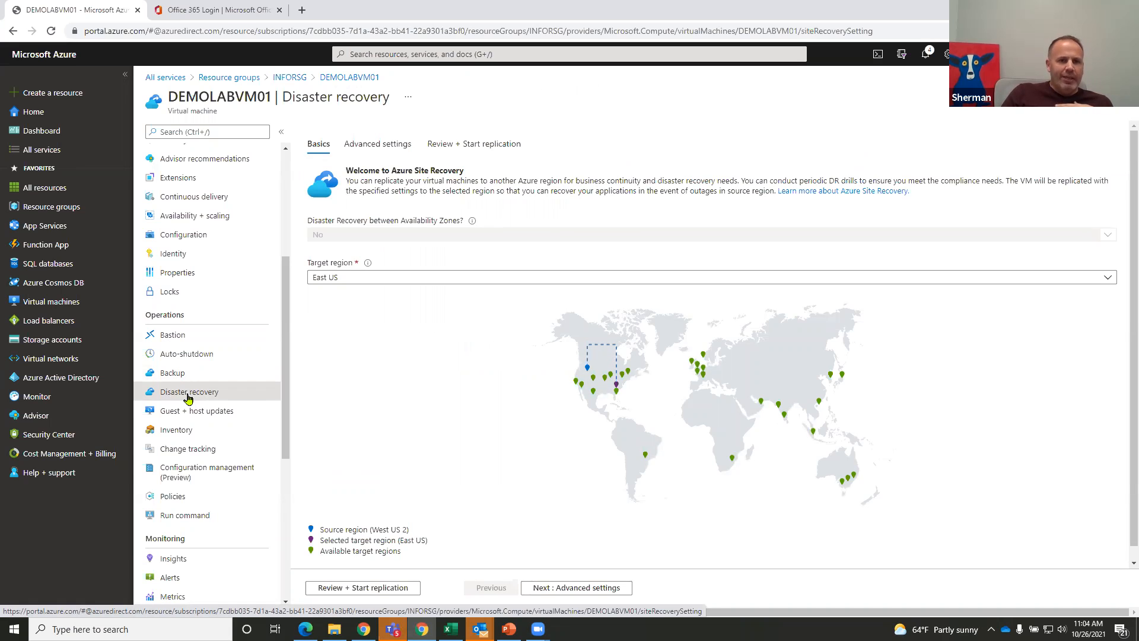
scroll(369, 376, "down", 1)
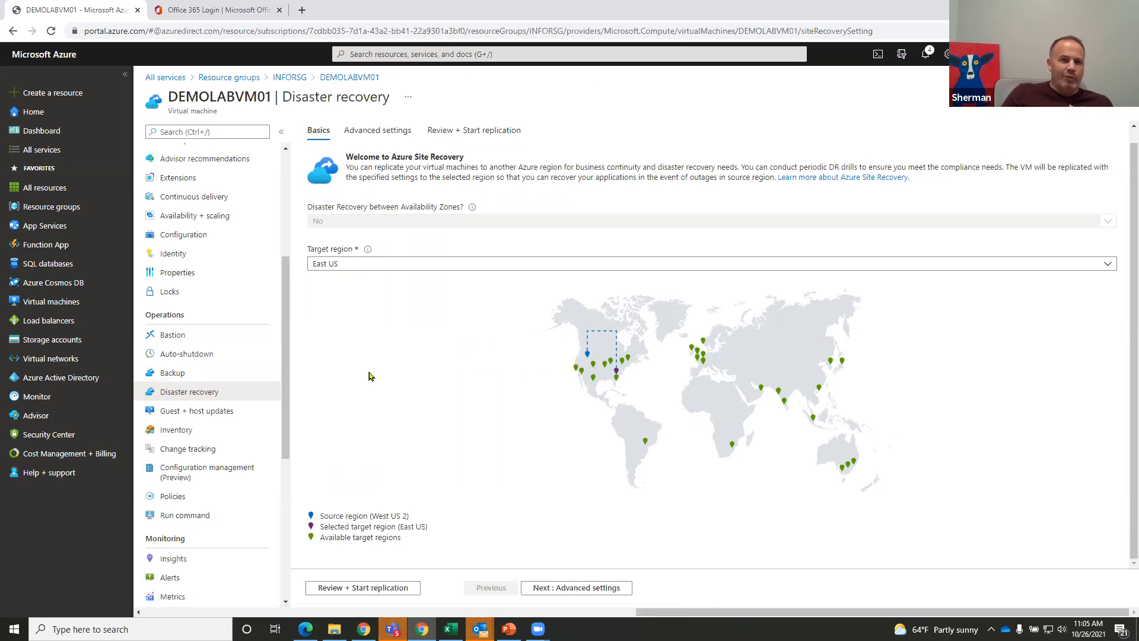
scroll(368, 376, "up", 1)
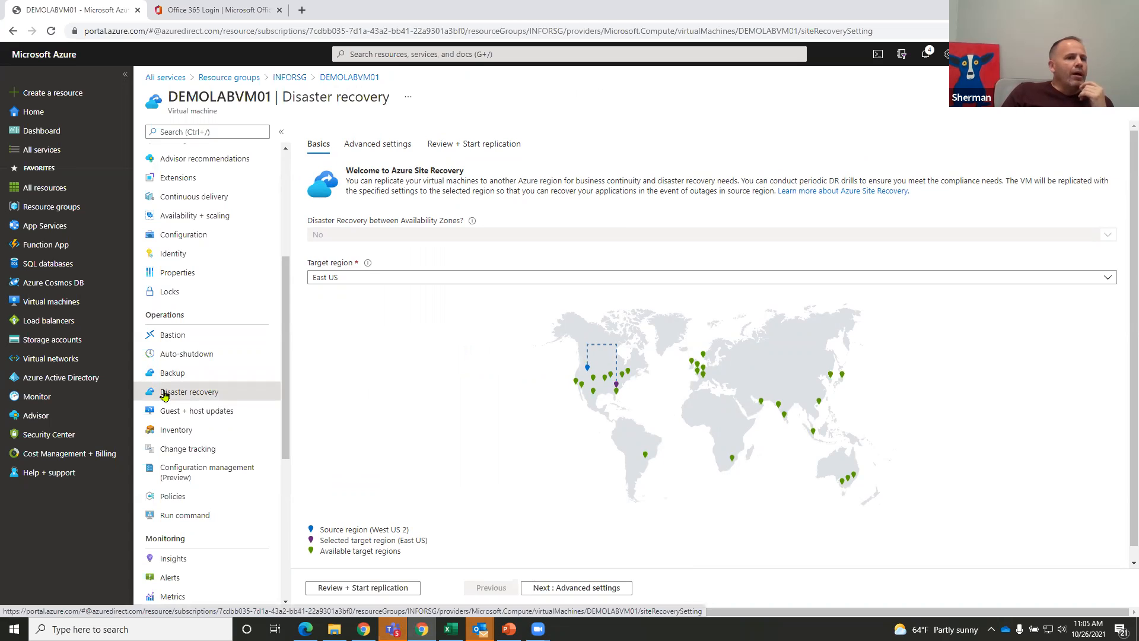
scroll(196, 360, "up", 4)
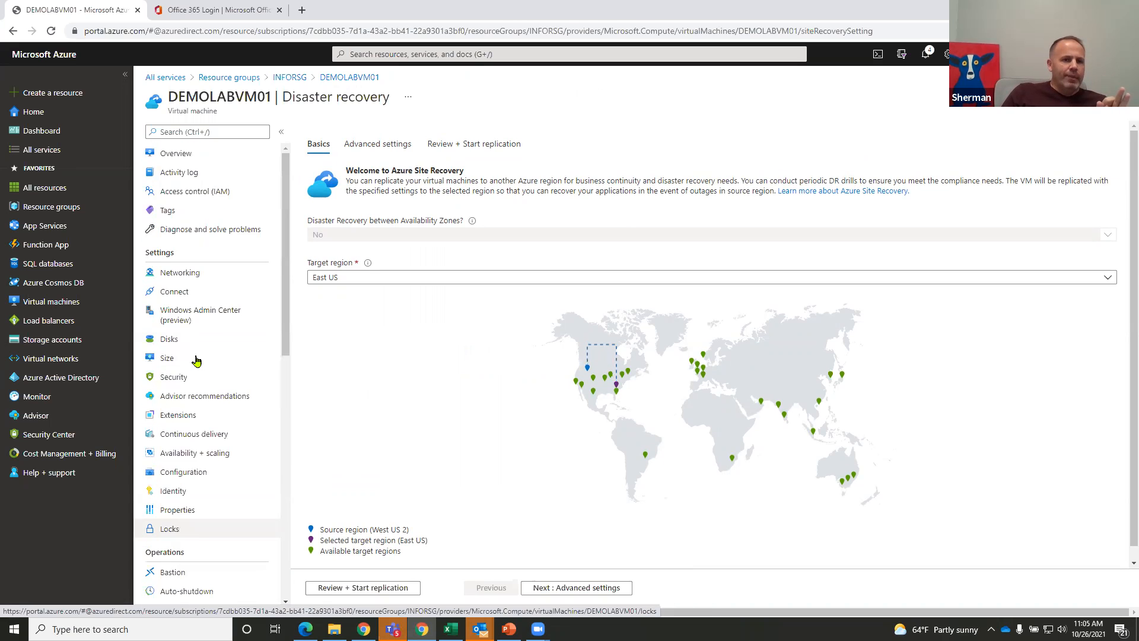
Return to the DEMOLABVM01 overview, choose to connect through RDP and download the RDP file for its public IP address.
left_click(173, 159)
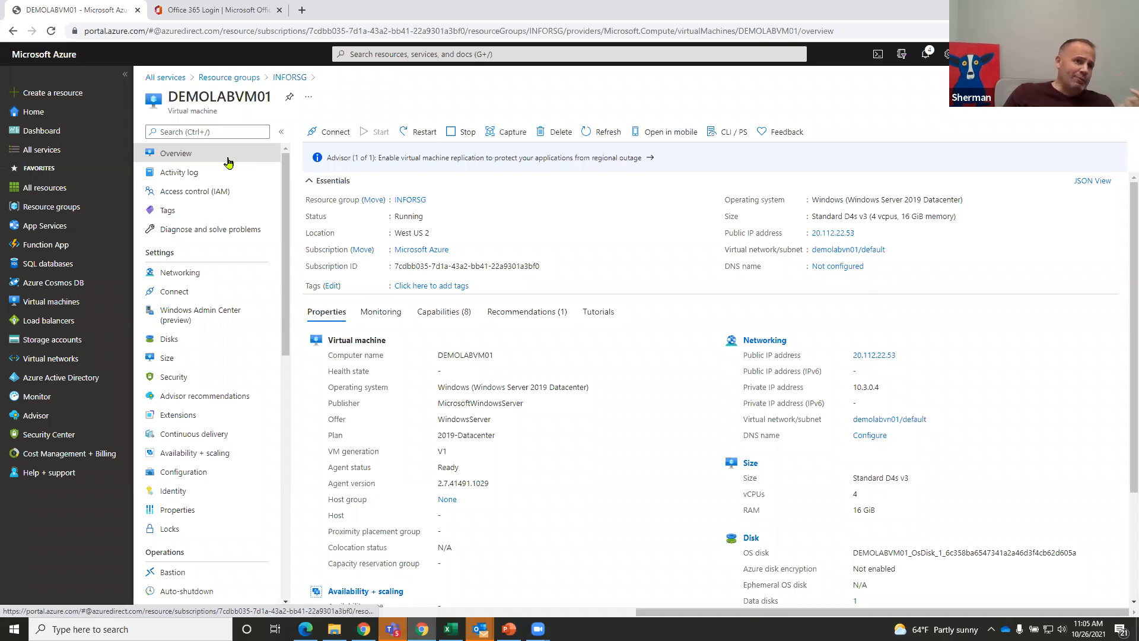
left_click(321, 136)
key("ctrl")
key("ctrl")
key("ctrl")
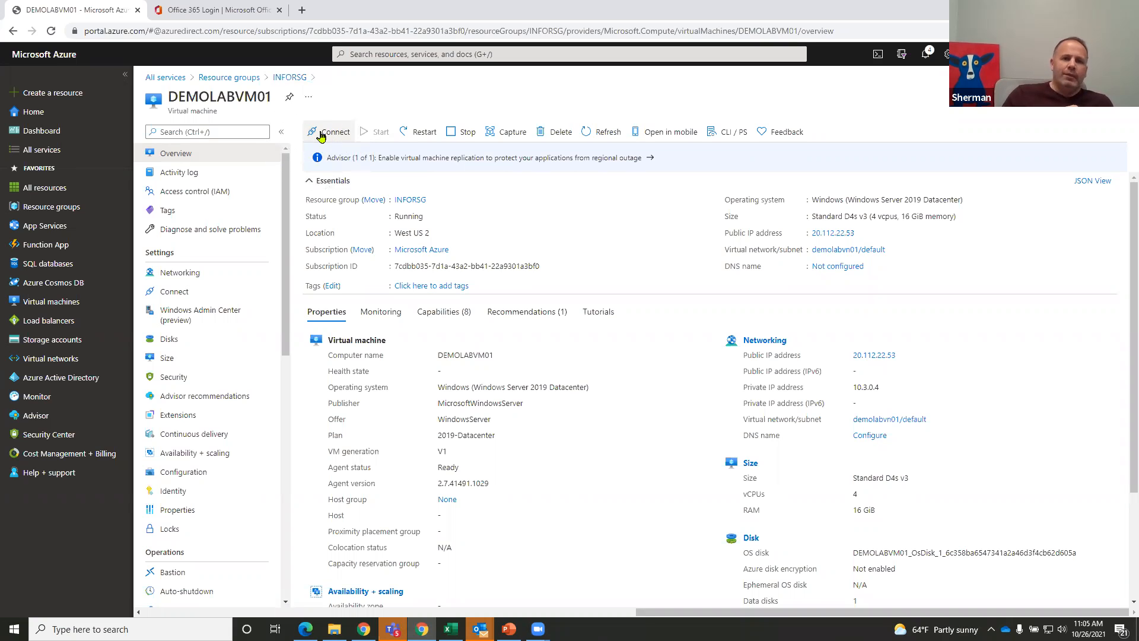
left_click(321, 136)
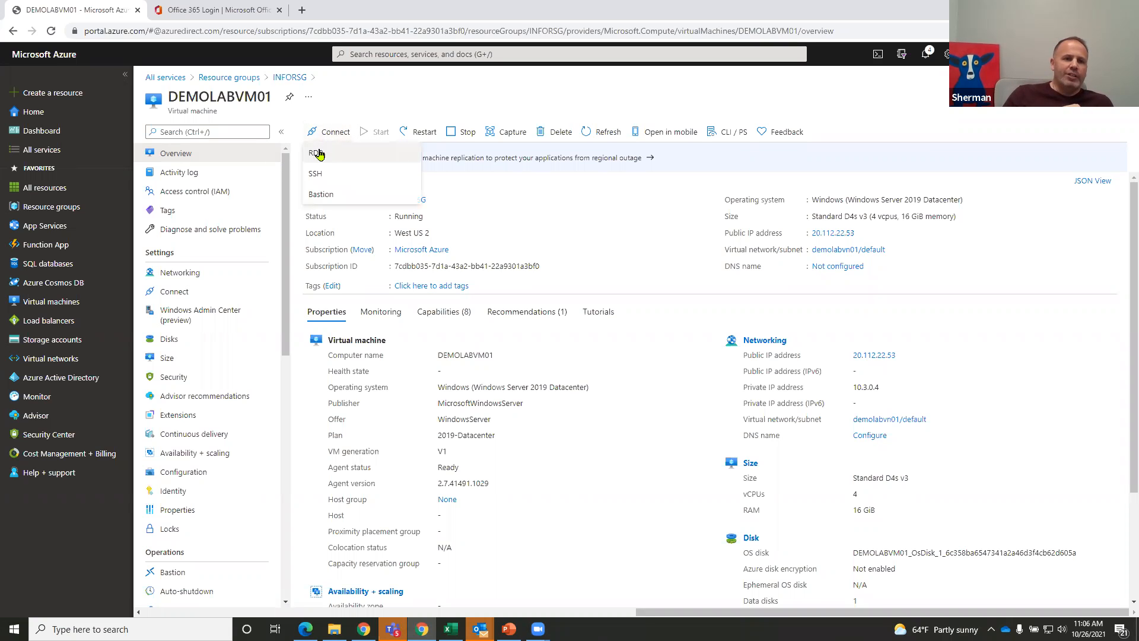
left_click(317, 154)
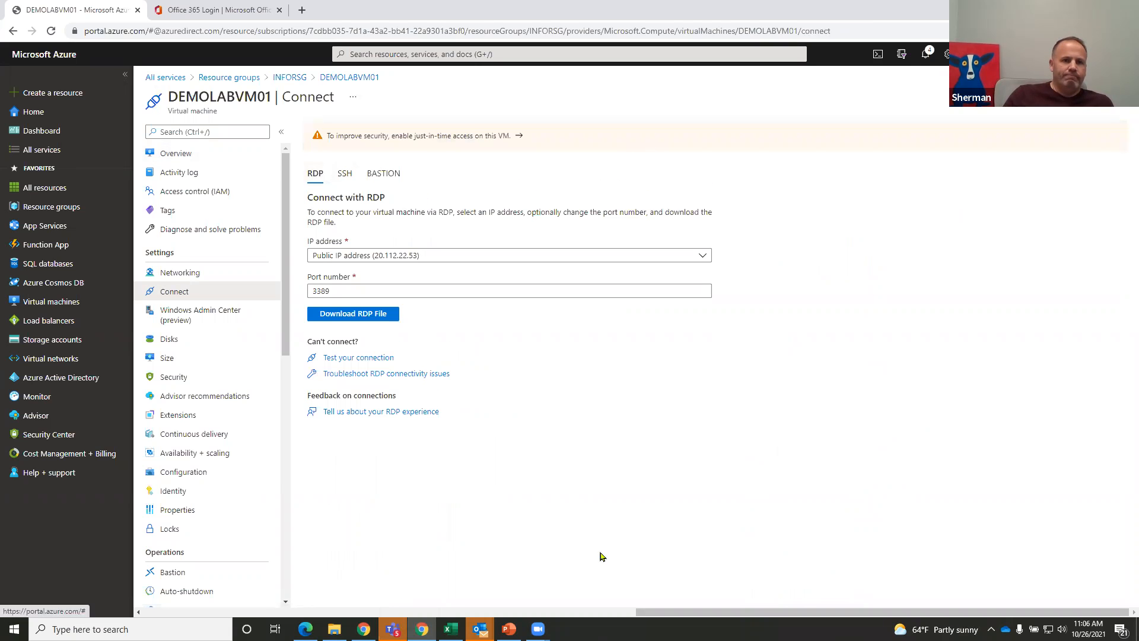
left_click(364, 323)
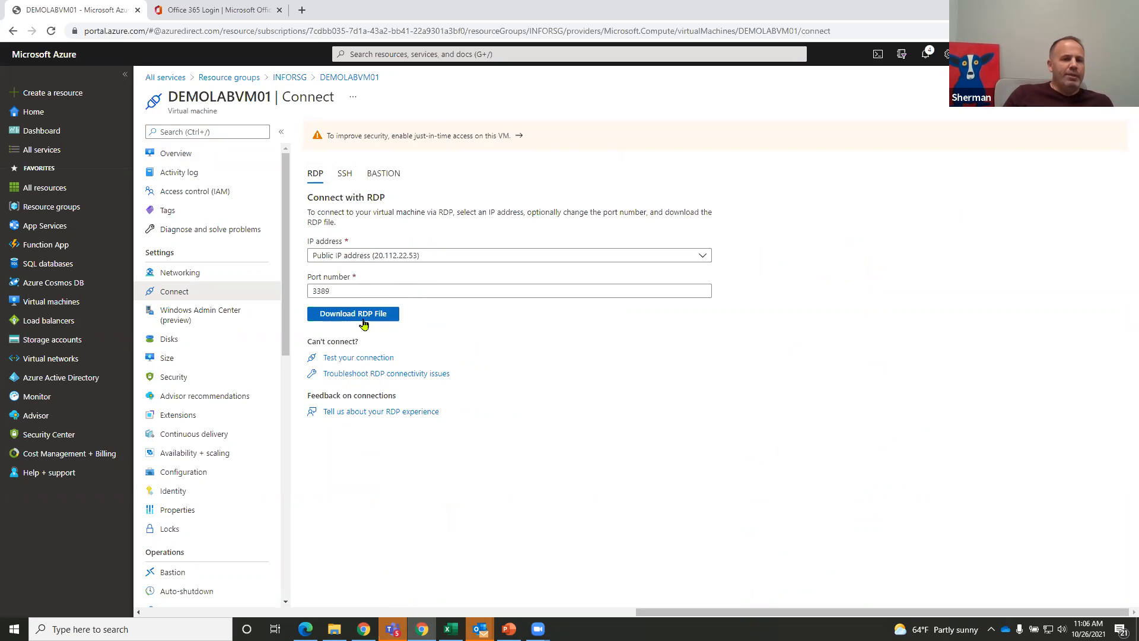
key("ctrl")
key("ctrl")
key("ctrl")
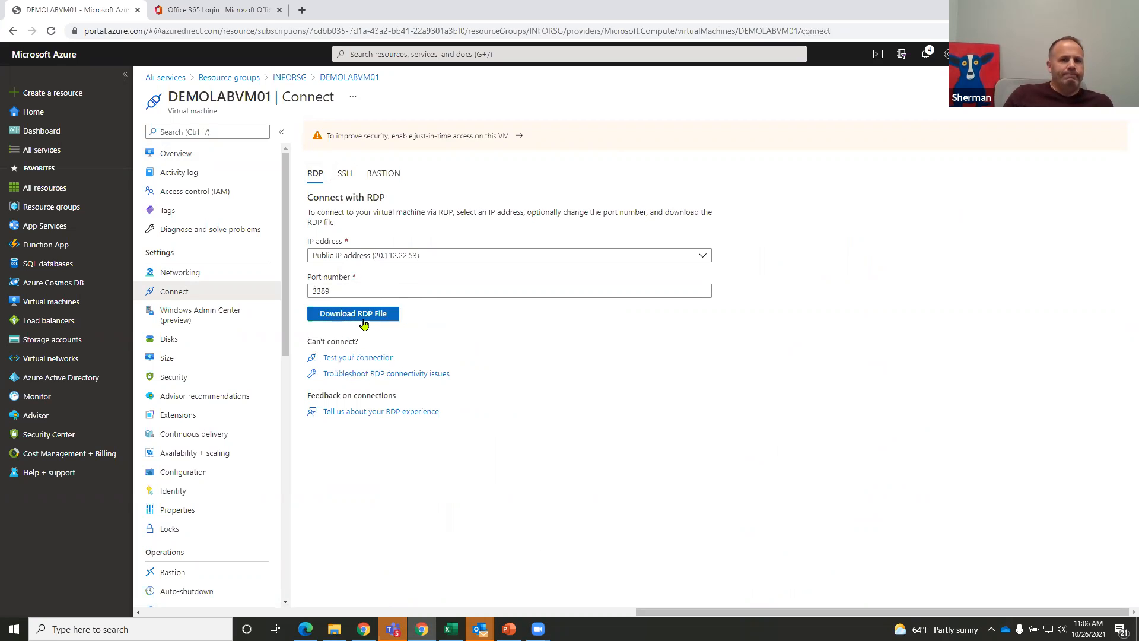
left_click(365, 321)
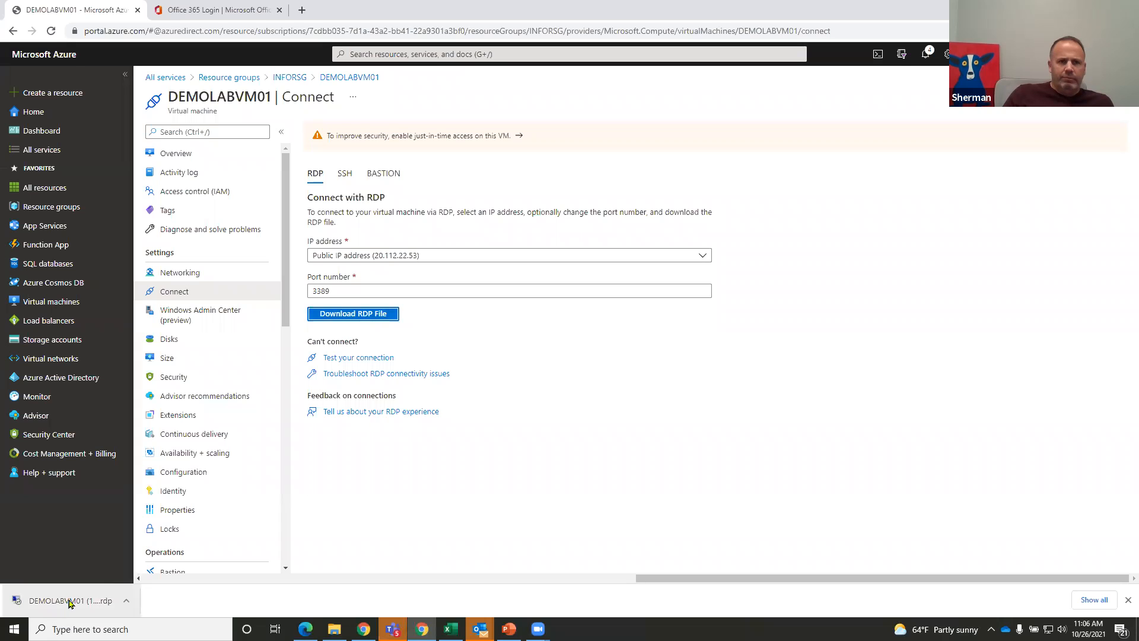
Open the downloaded DEMOLABVM01 RDP file and try to connect to the virtual machine.
mouse_move(305, 629)
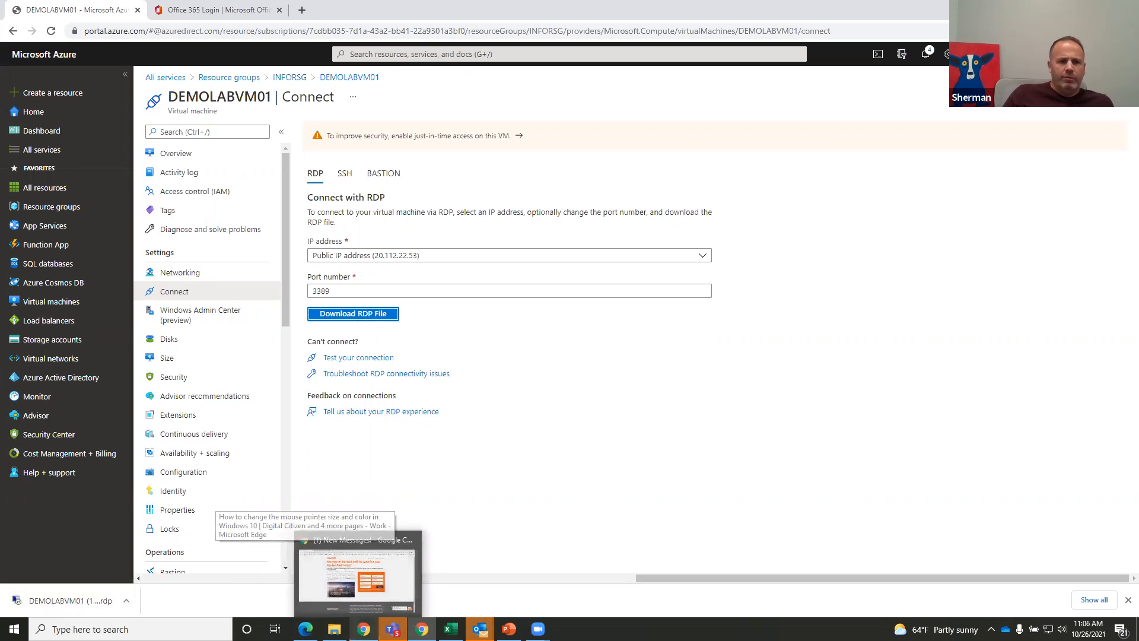
mouse_move(363, 629)
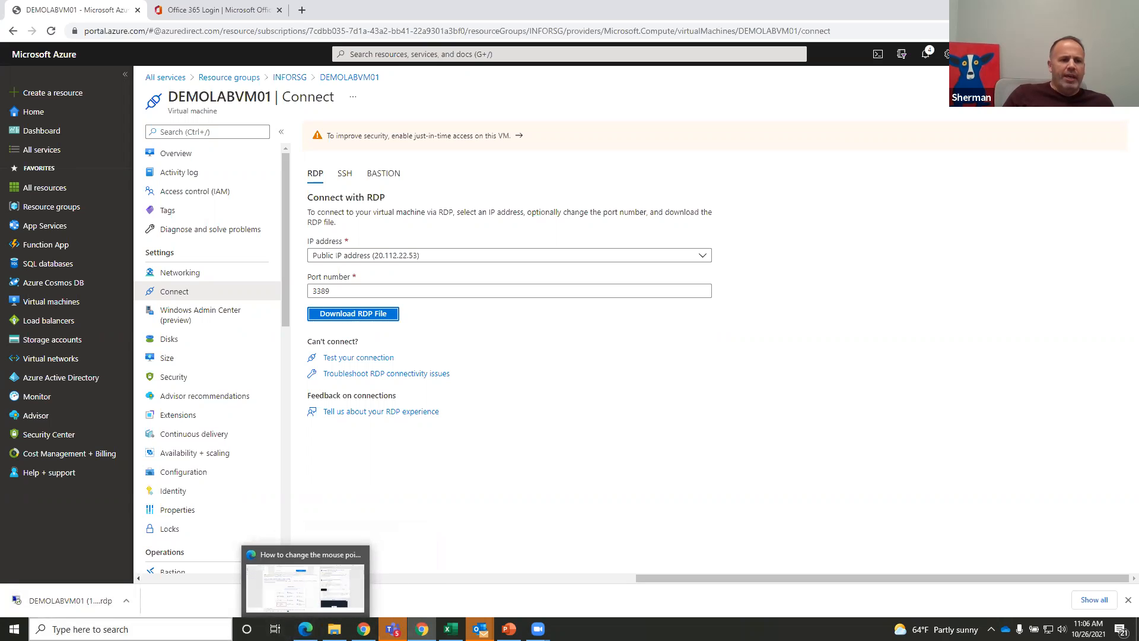
left_click(68, 602)
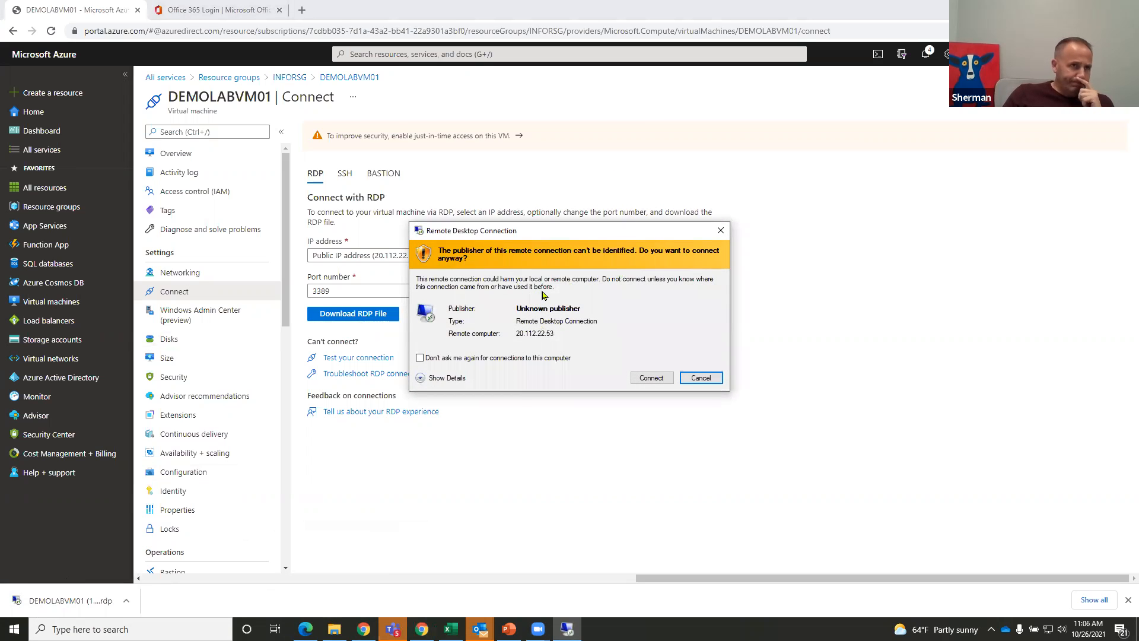
left_click(647, 379)
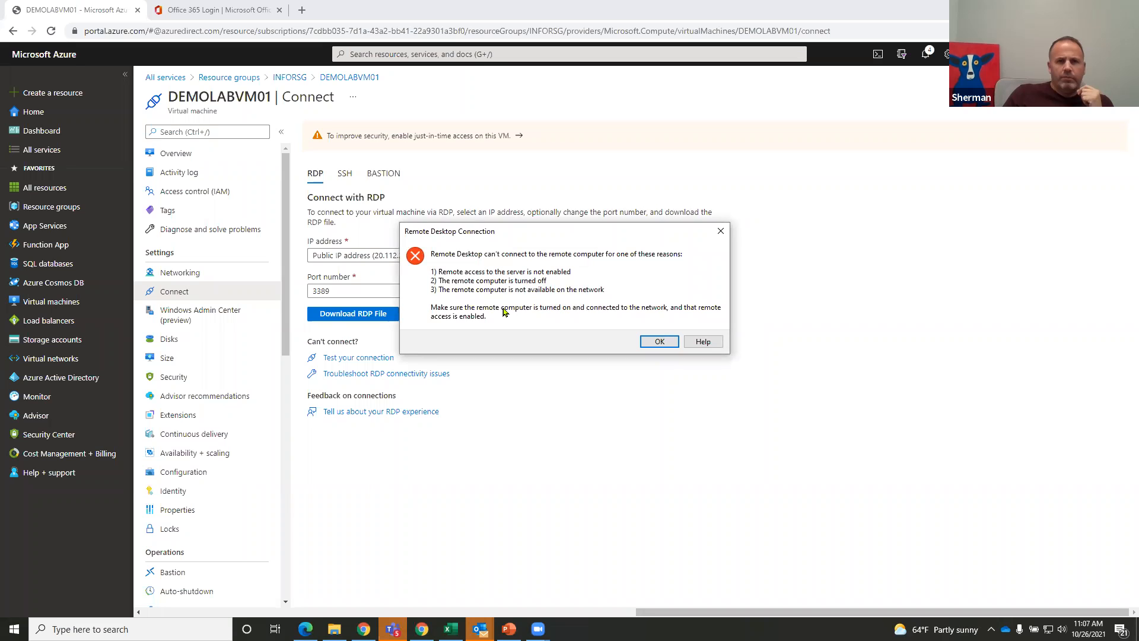
left_click(645, 339)
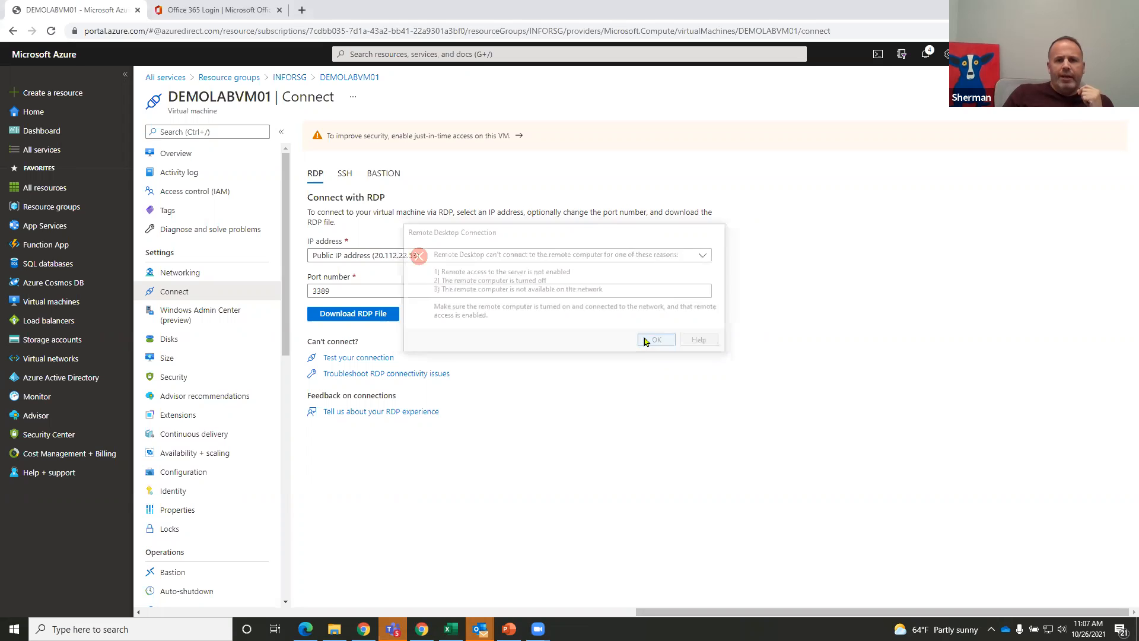
Go back to INFORSG, open the DEMOLABVVM01 virtual machine and download its RDP connection file.
left_click(290, 77)
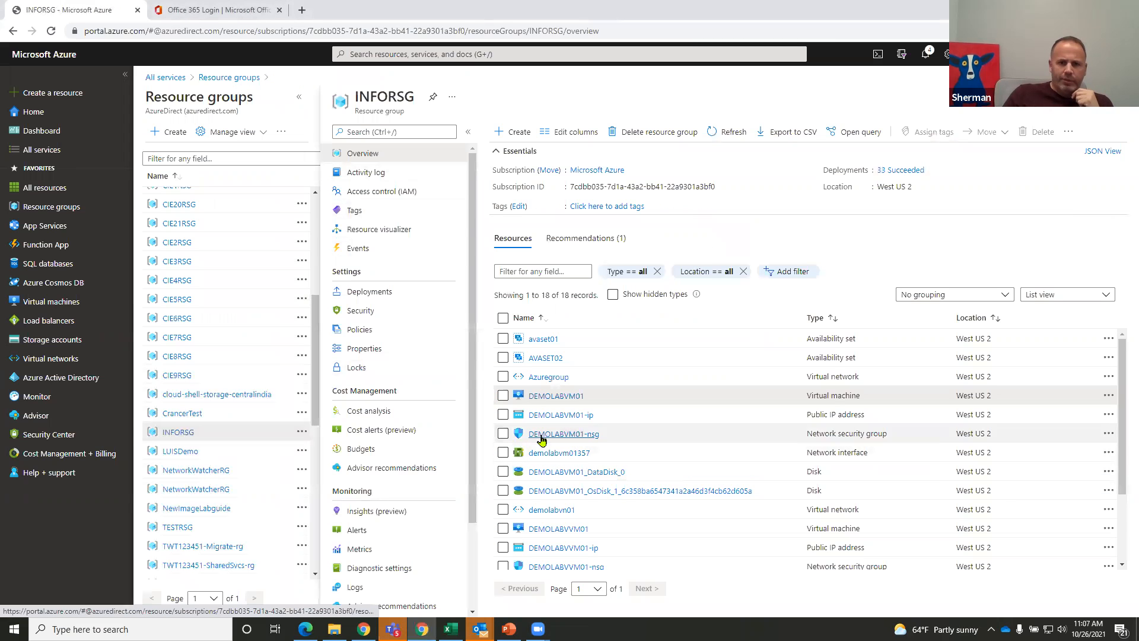
left_click(549, 529)
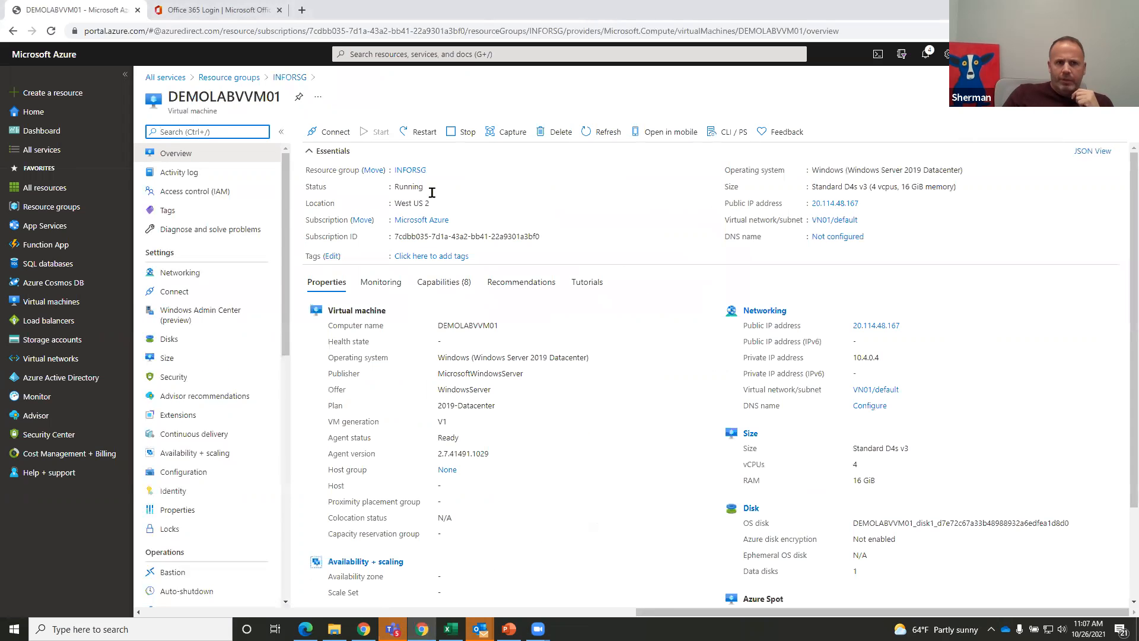
left_click(326, 138)
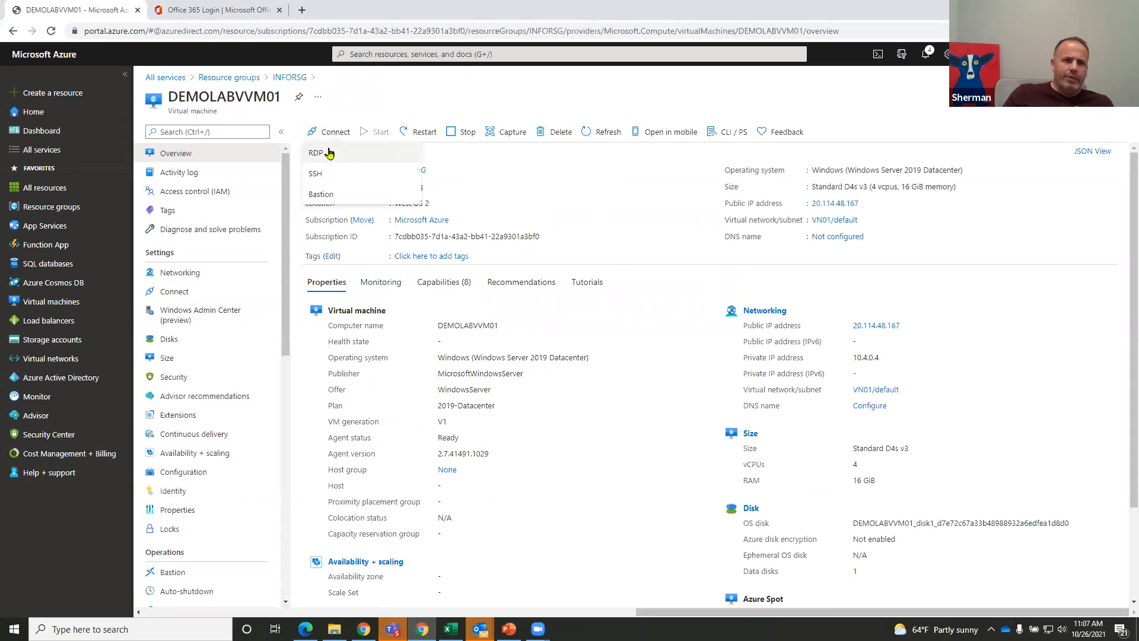
left_click(317, 152)
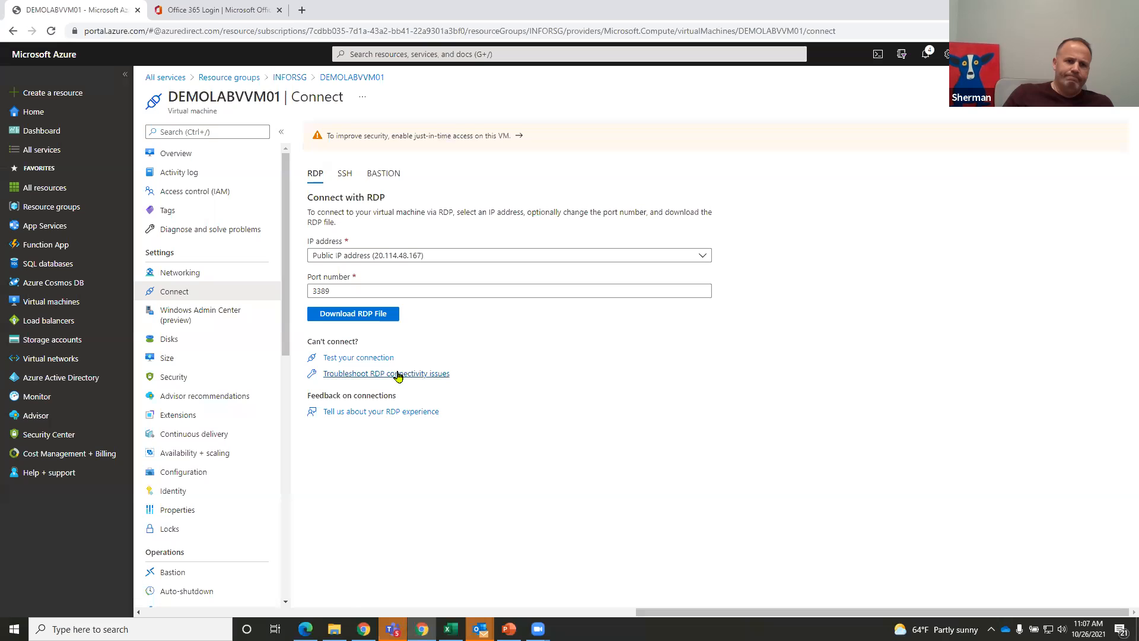
left_click(369, 313)
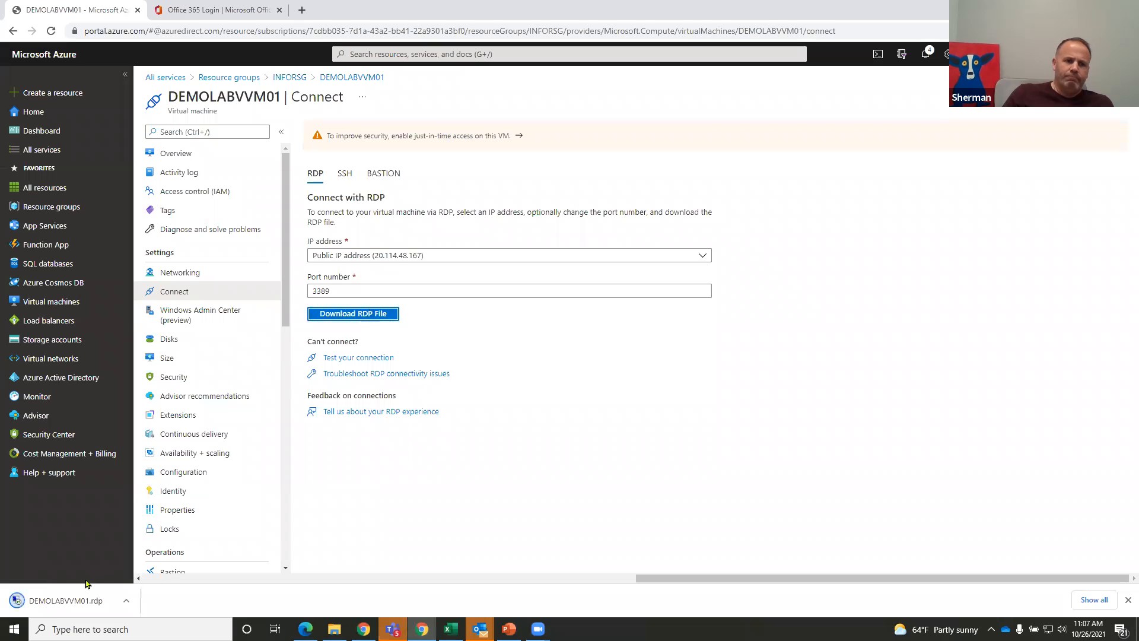
Open the downloaded DEMOLABVVM01 RDP file, sign in as demouser with the account password, and connect despite the publisher and certificate warnings.
left_click(59, 601)
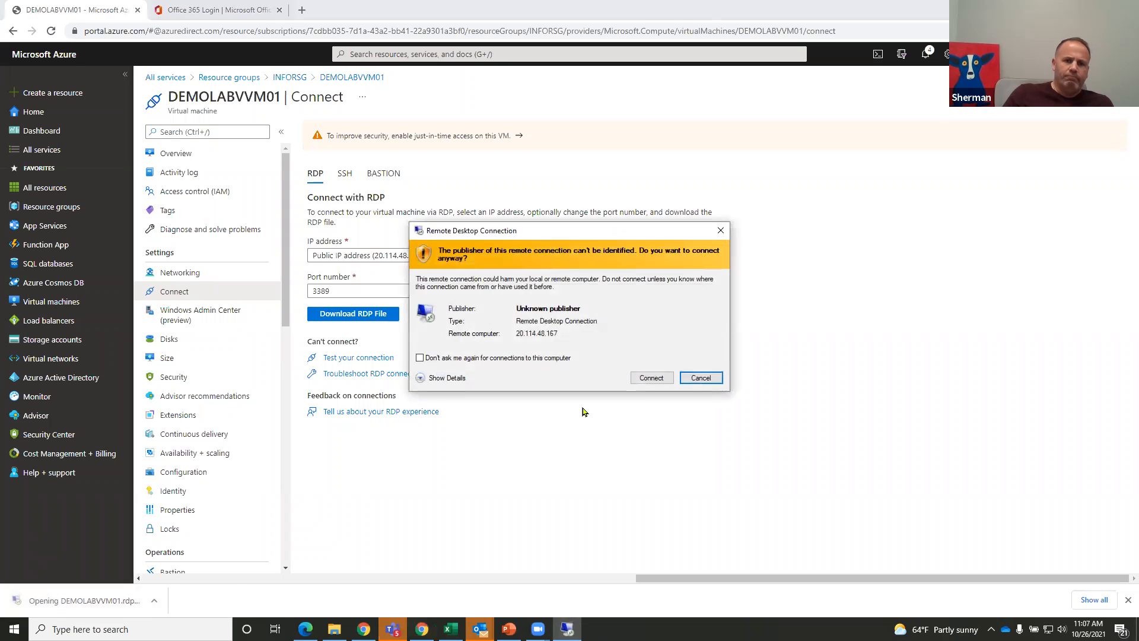
left_click(650, 378)
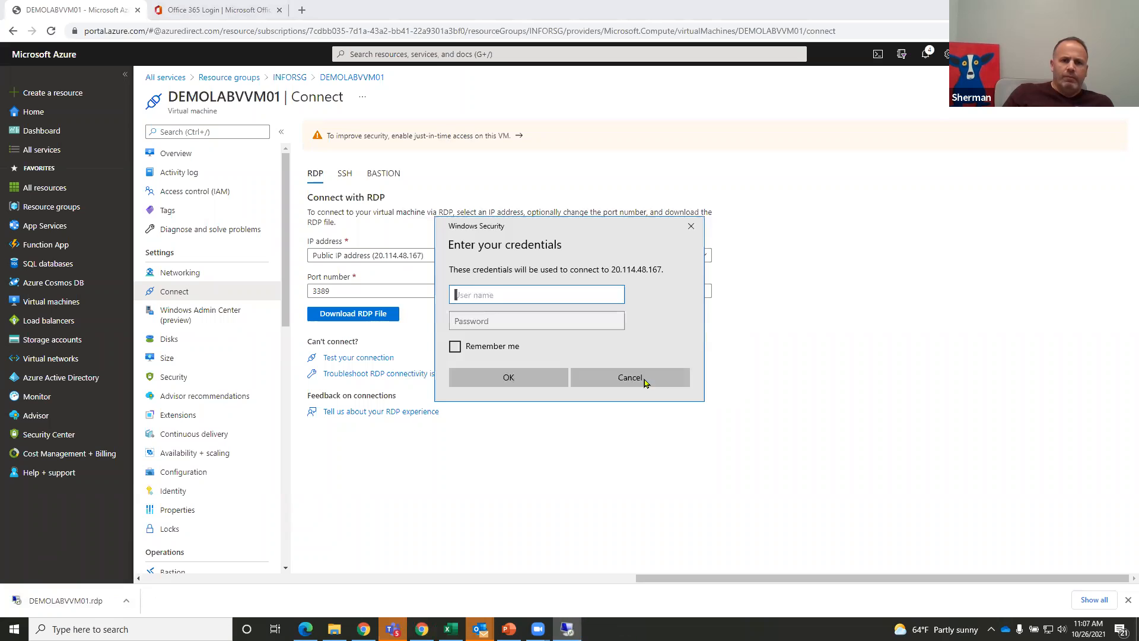
type("demouser")
key("Tab")
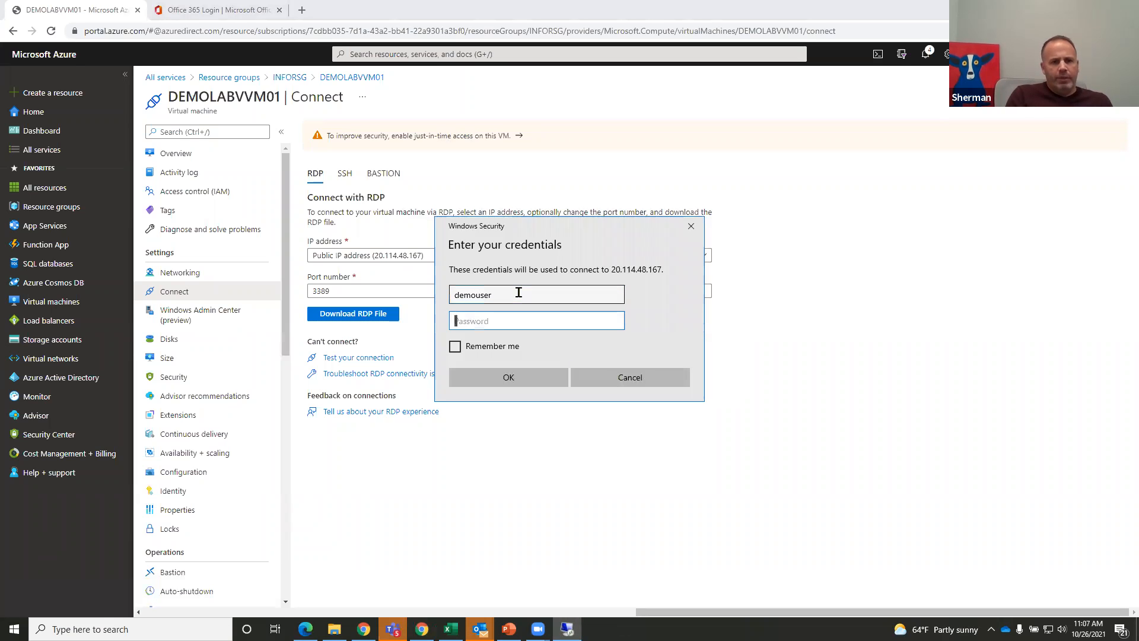
type("************")
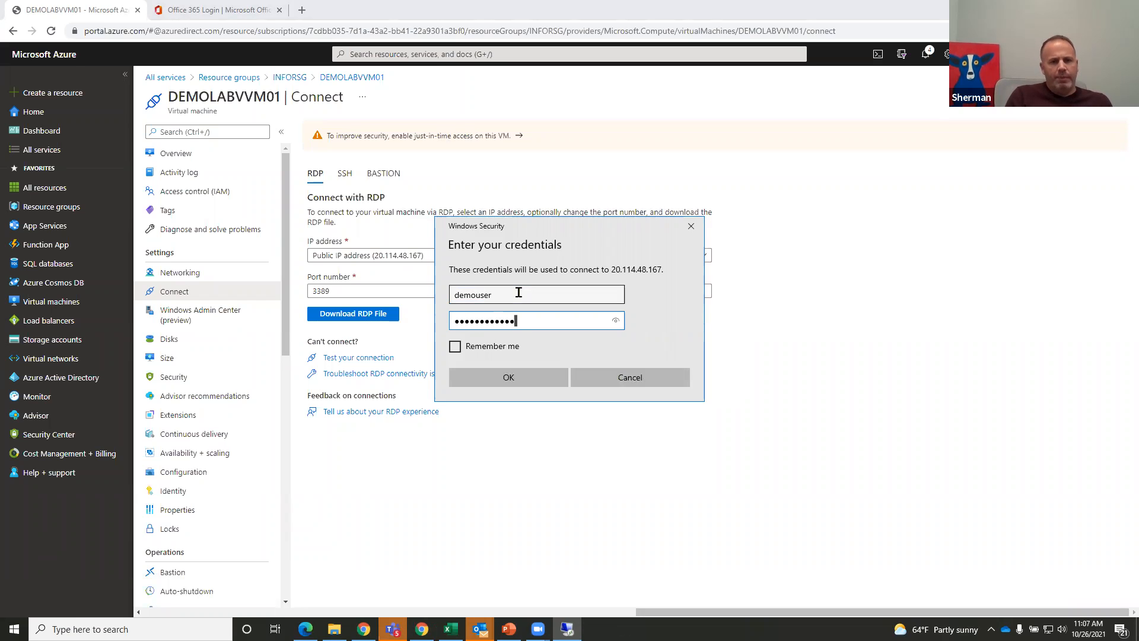
left_click(615, 321)
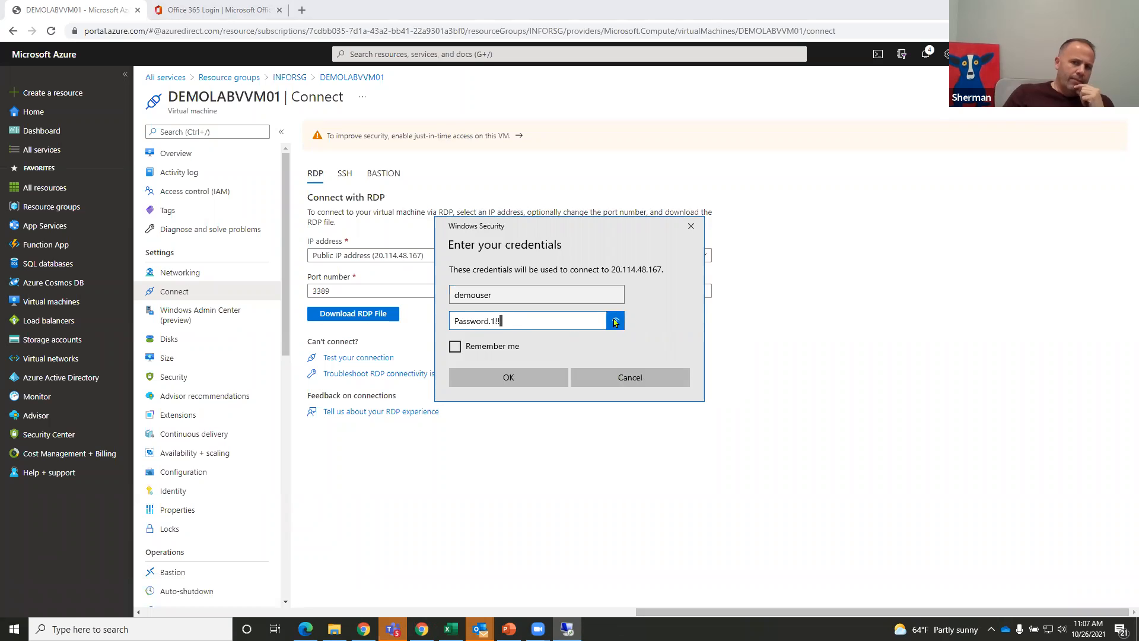
left_click(615, 321)
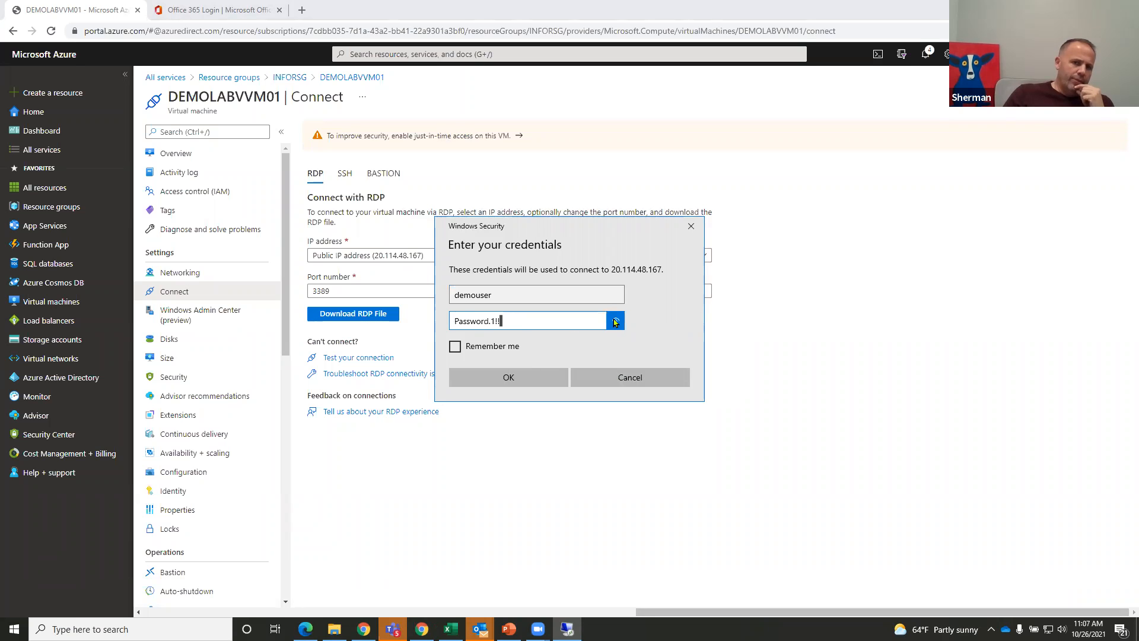
left_click(540, 382)
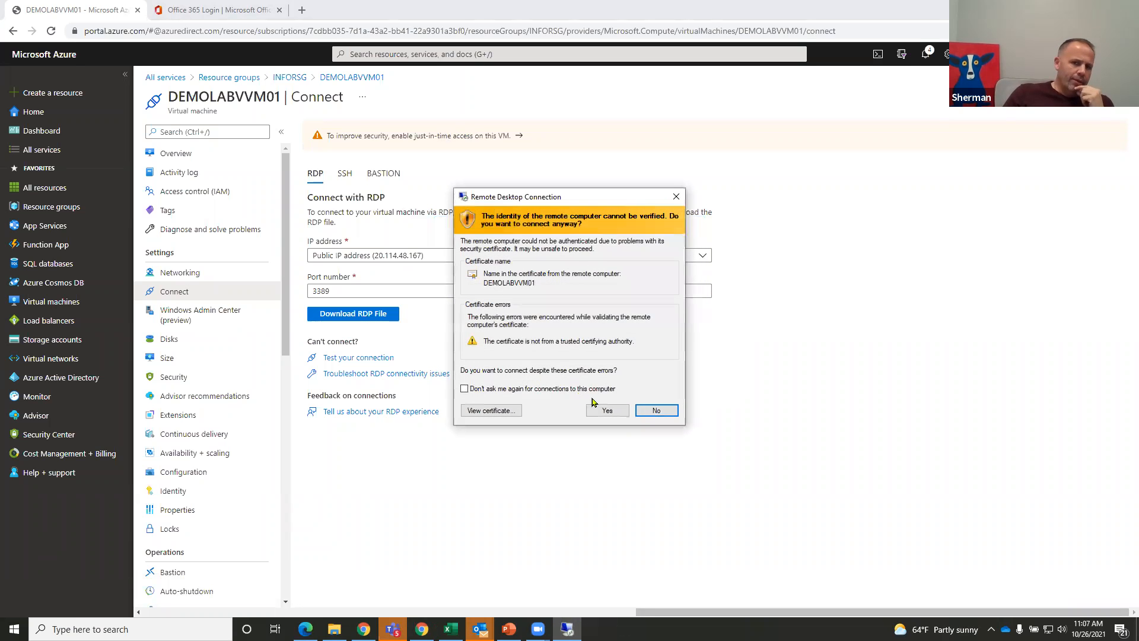
left_click(593, 407)
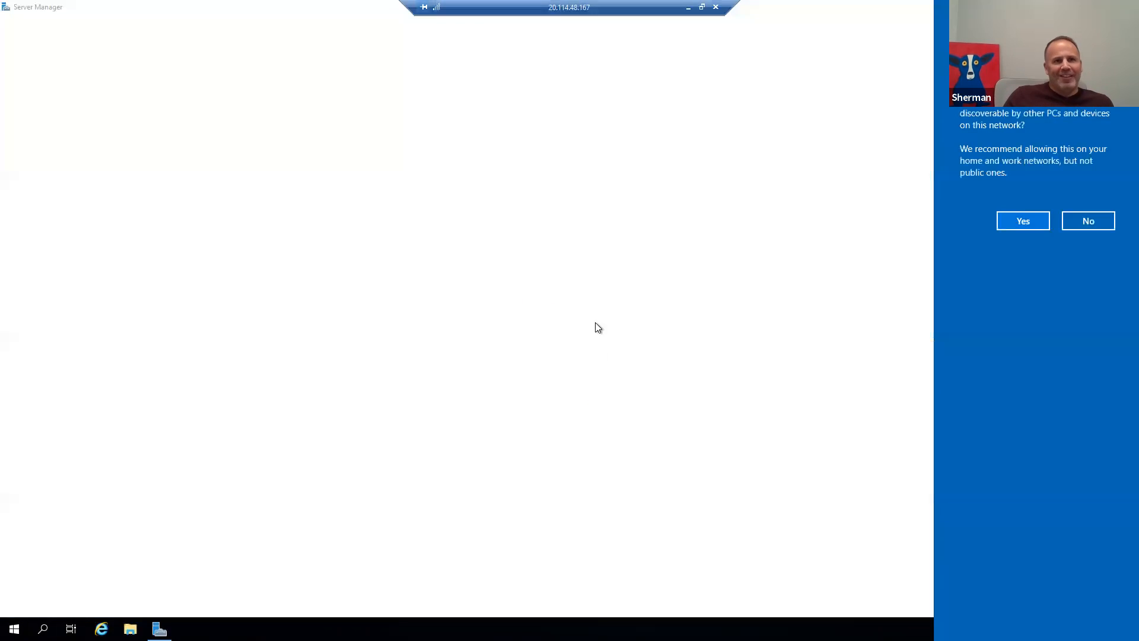
Allow the remote server to be discoverable on its network and minimize Server Manager.
left_click(1020, 225)
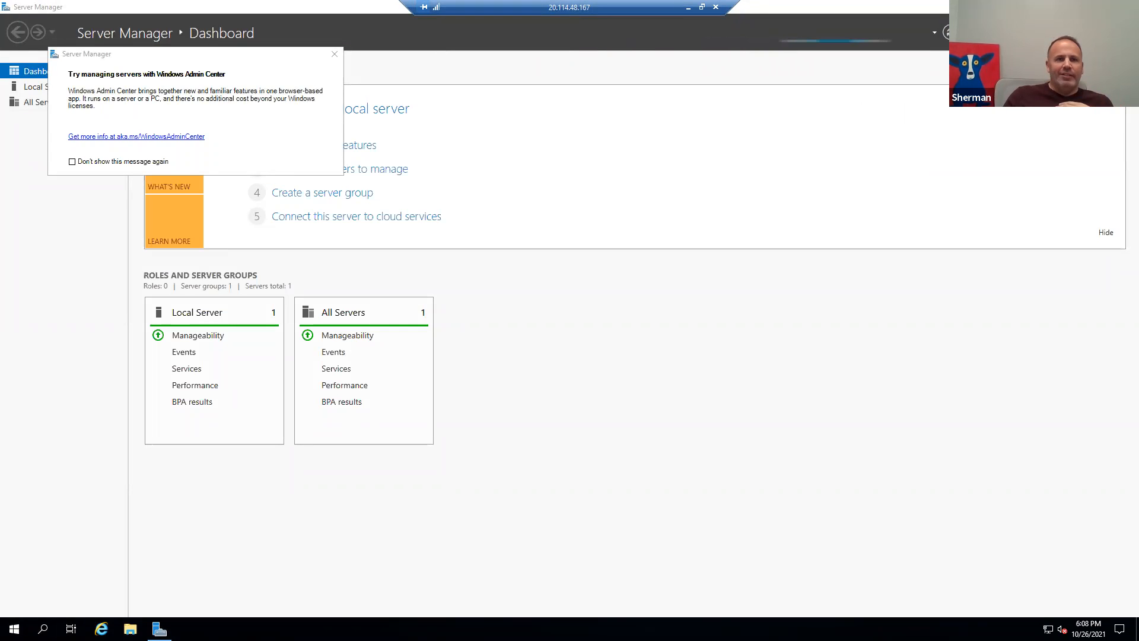
left_click(1071, 6)
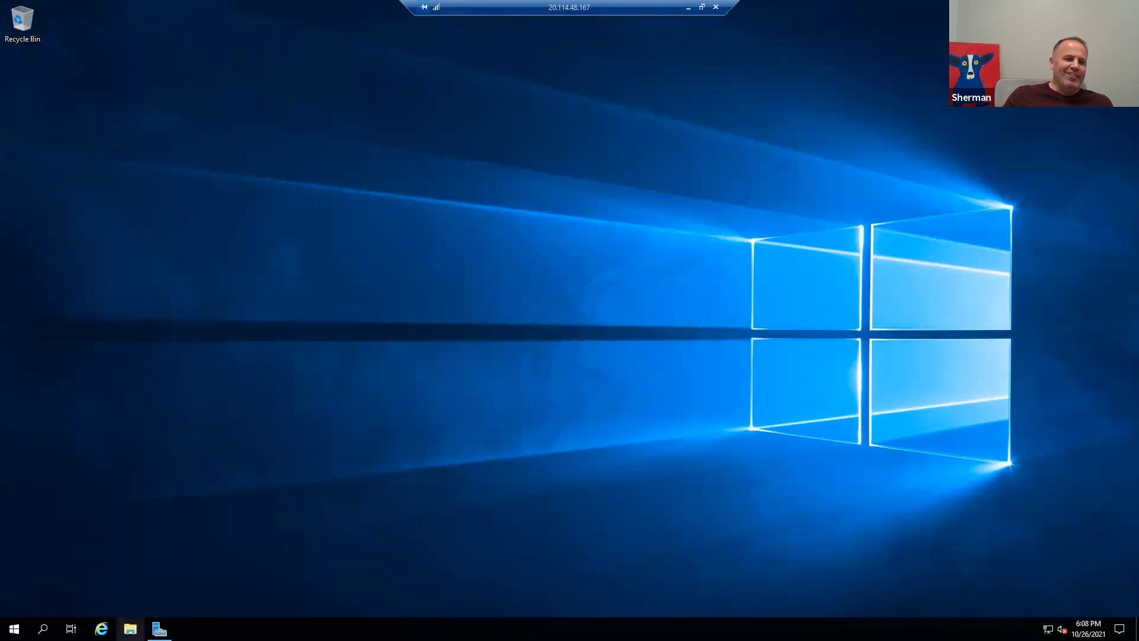
Look at the remote server's drives under This PC in File Explorer and minimize the remote session.
left_click(130, 629)
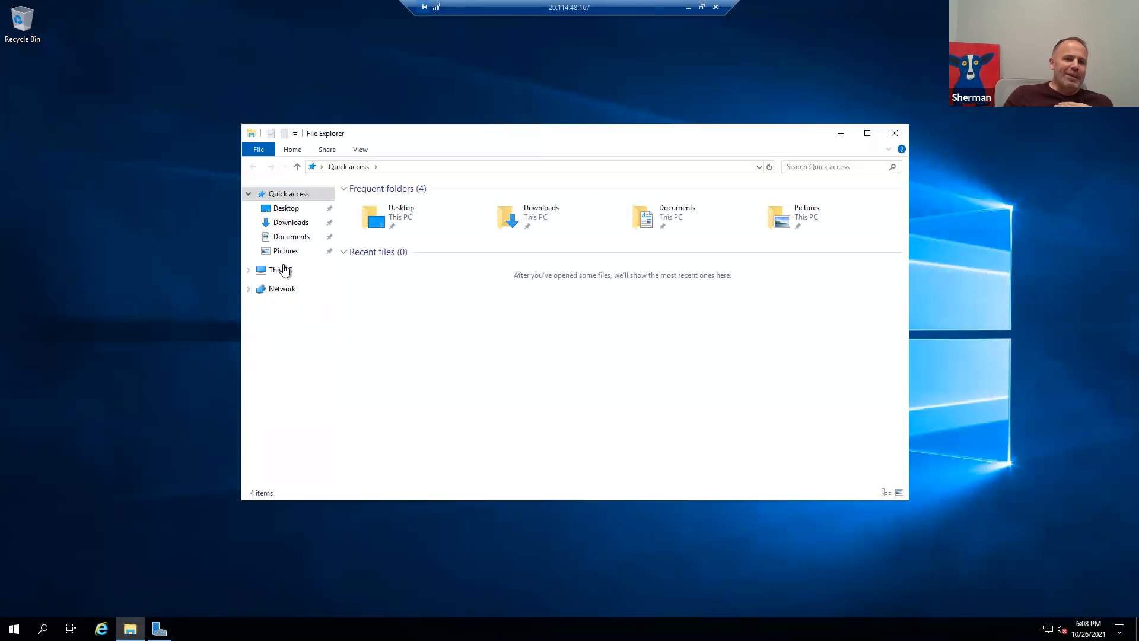
left_click(281, 270)
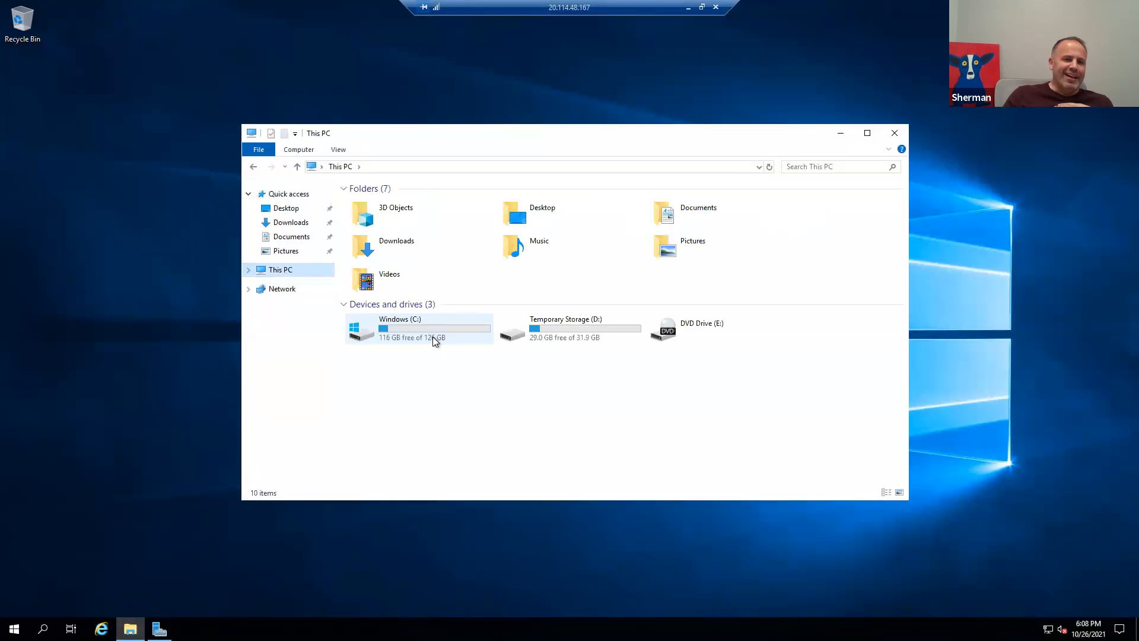
left_click(433, 336)
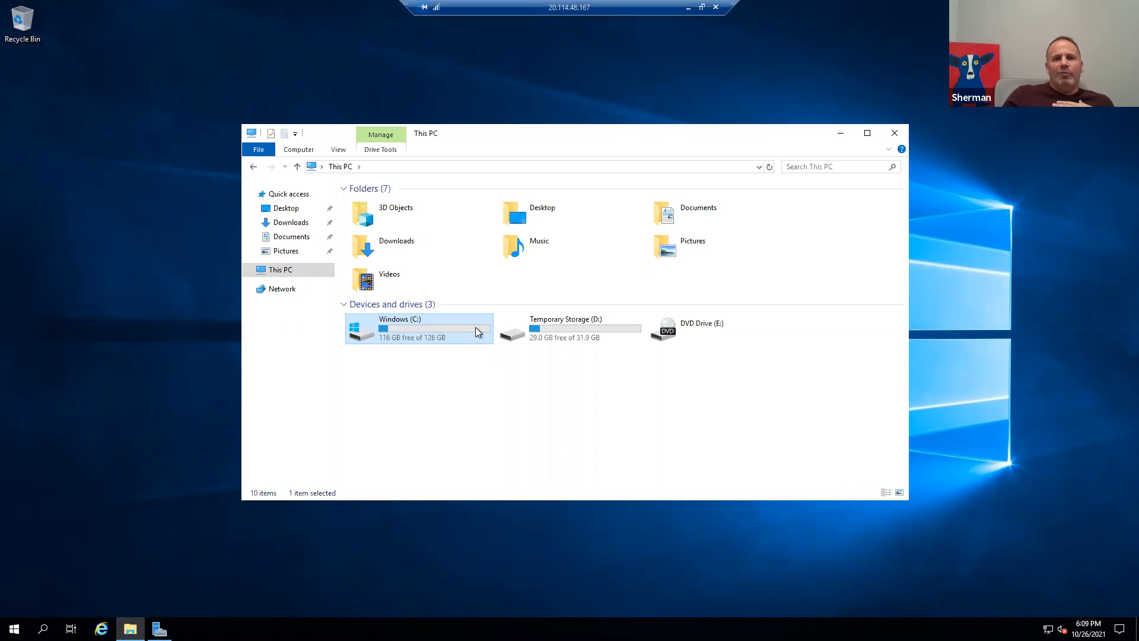
left_click(688, 8)
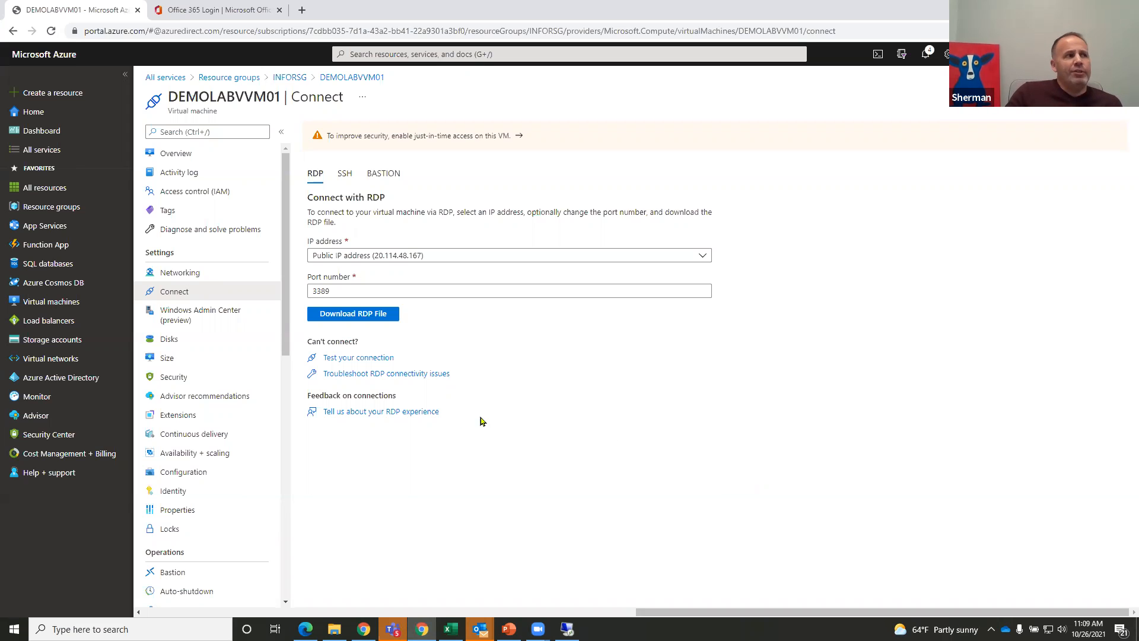
Search the portal for migrate, open Azure Migrate and review the discovery, assessment and migration tools for servers, databases and web apps.
left_click(380, 55)
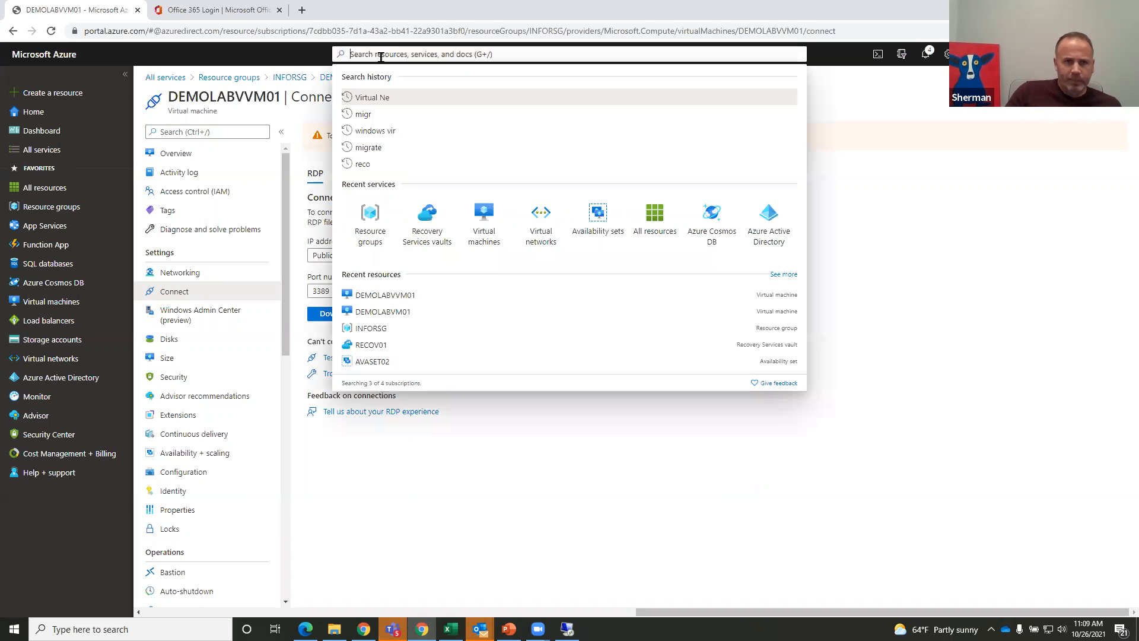
type("migrate")
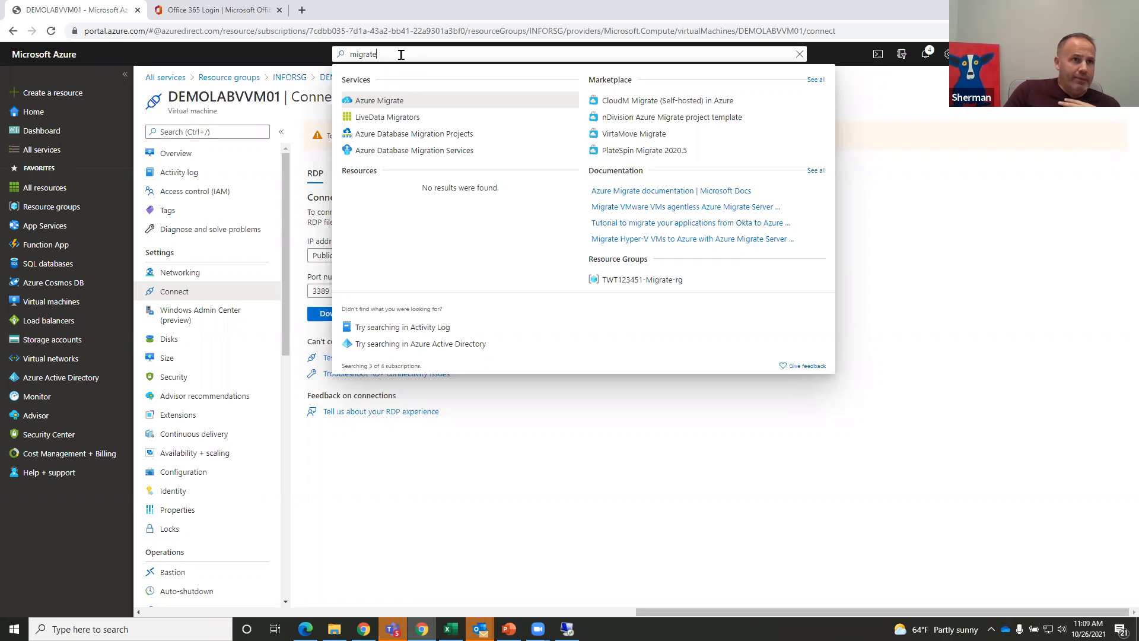
left_click(406, 101)
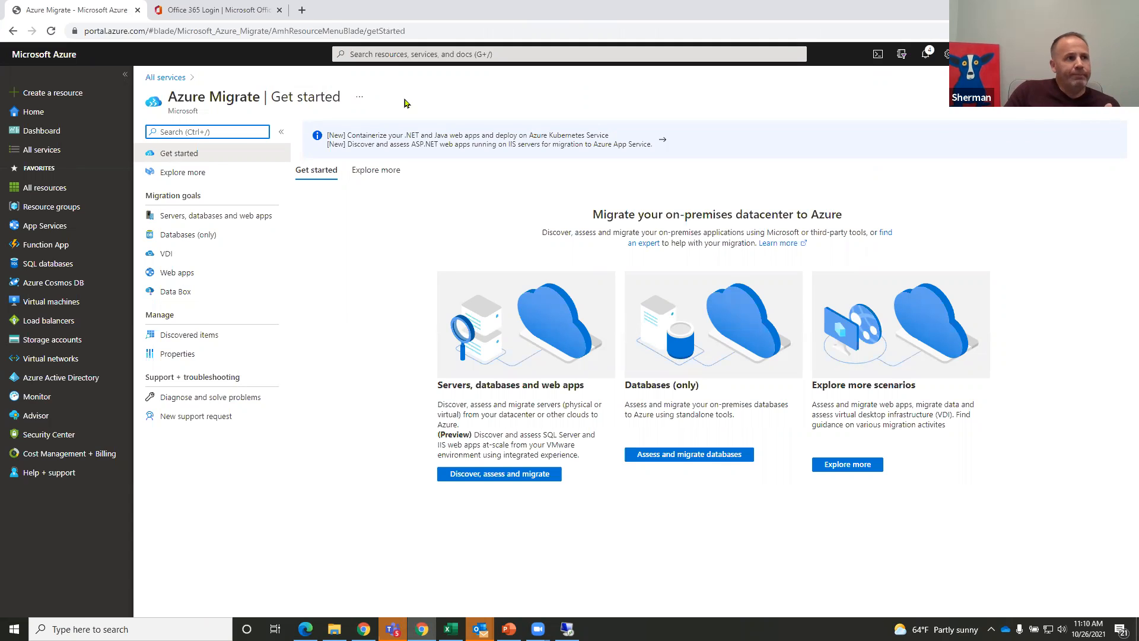
left_click(476, 474)
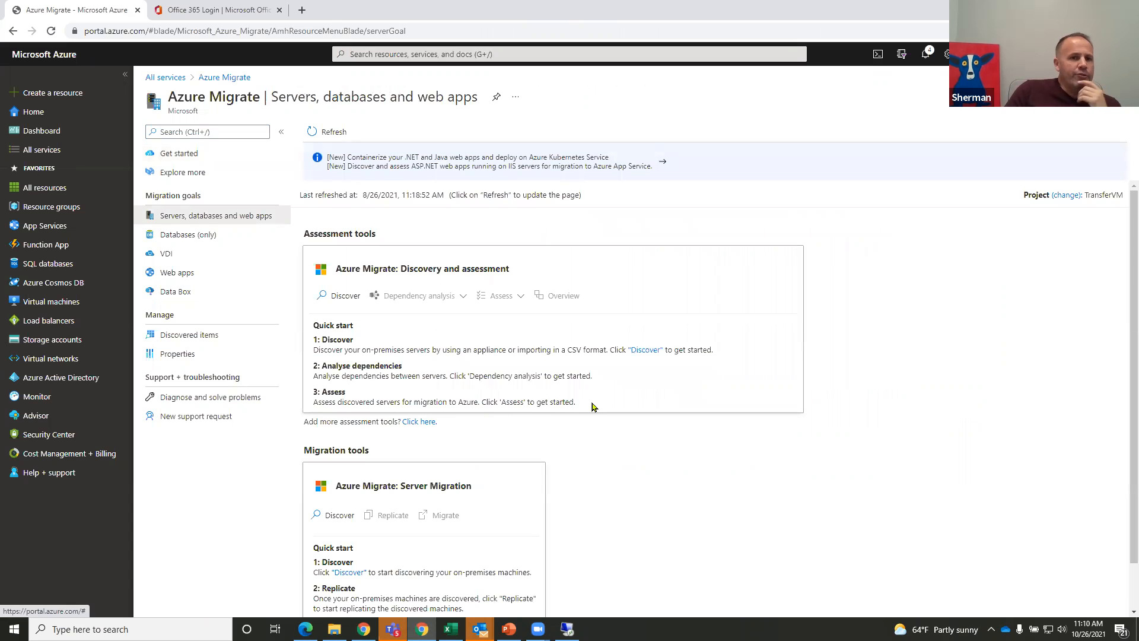
scroll(593, 407, "down", 1)
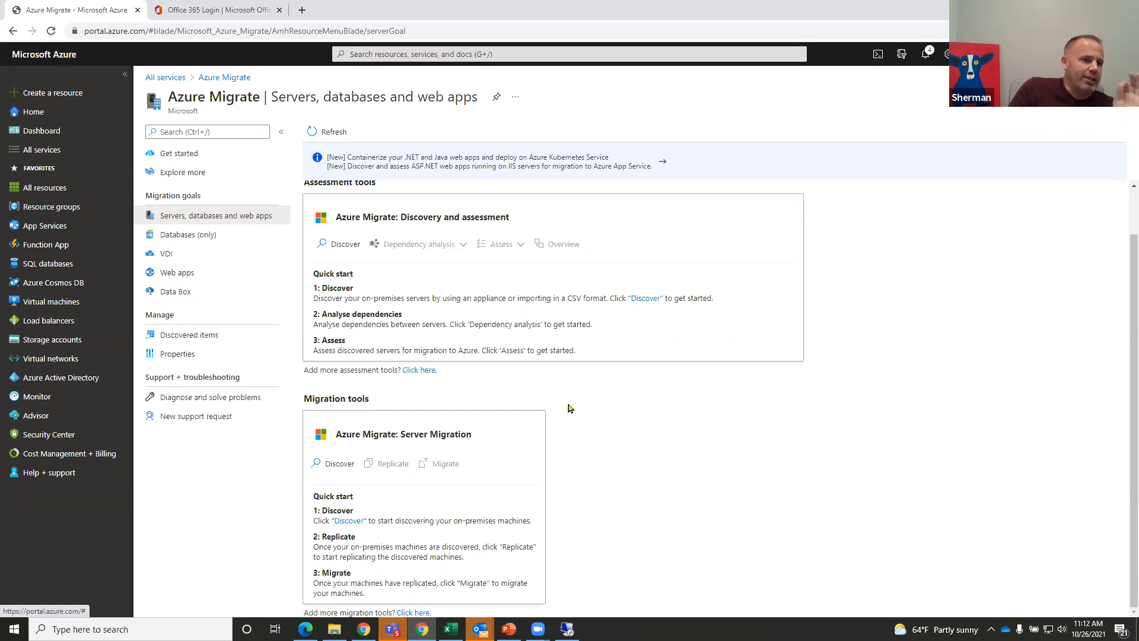
Start server discovery using an appliance from the assessment tools and set the server virtualization to Yes, with Hyper-V.
left_click(339, 251)
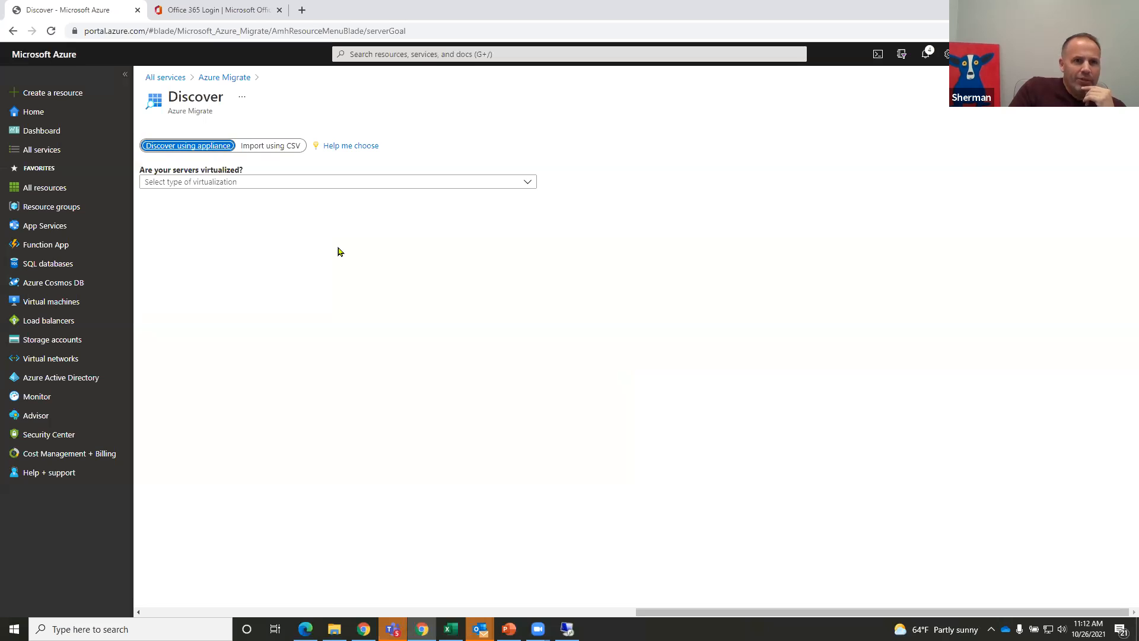
left_click(528, 188)
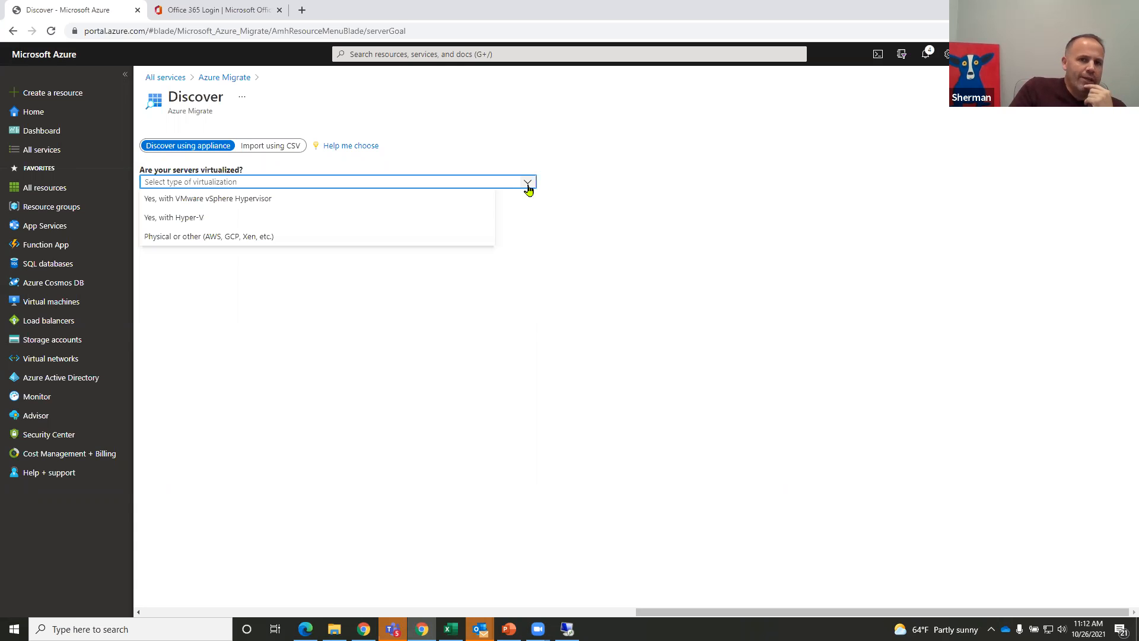
left_click(207, 220)
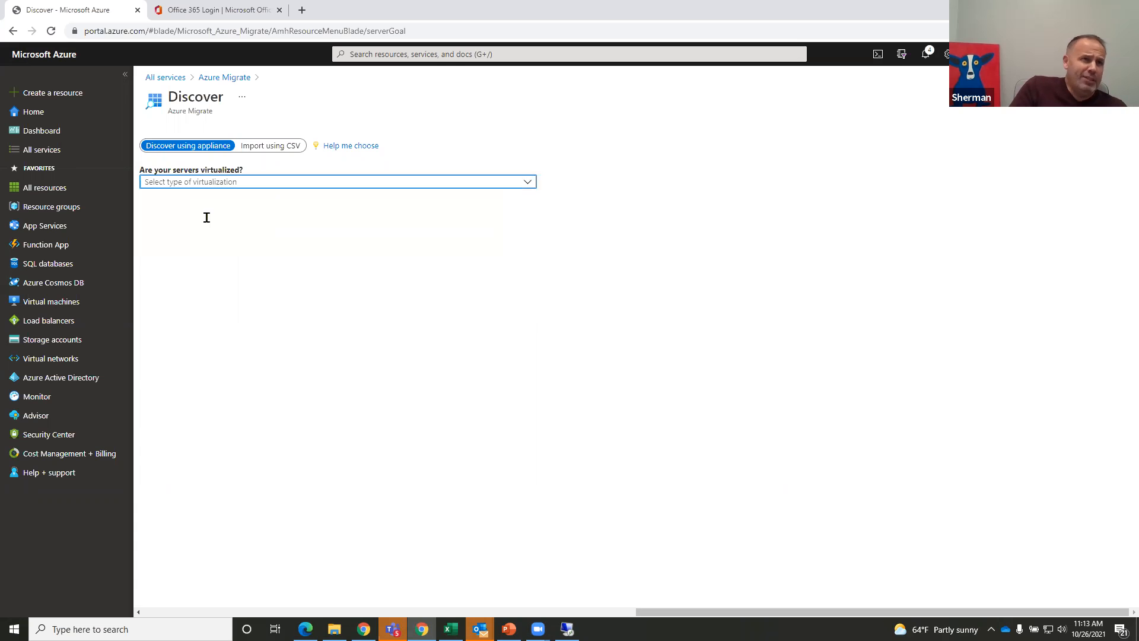
Name the Azure Migrate appliance Test and generate its project key.
left_click(284, 283)
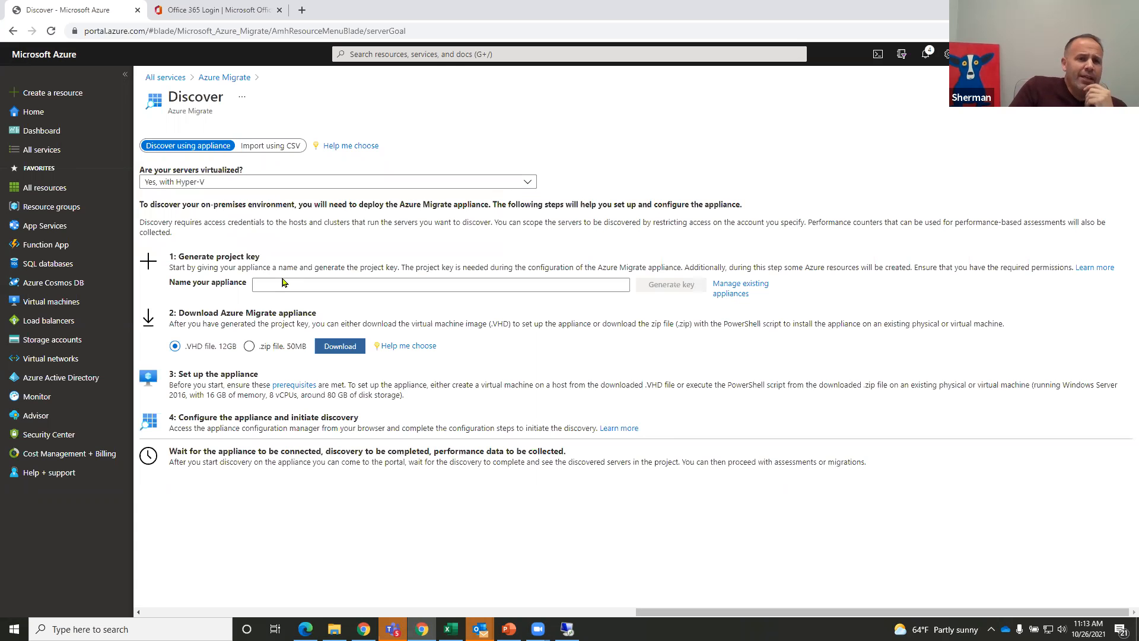
type("T")
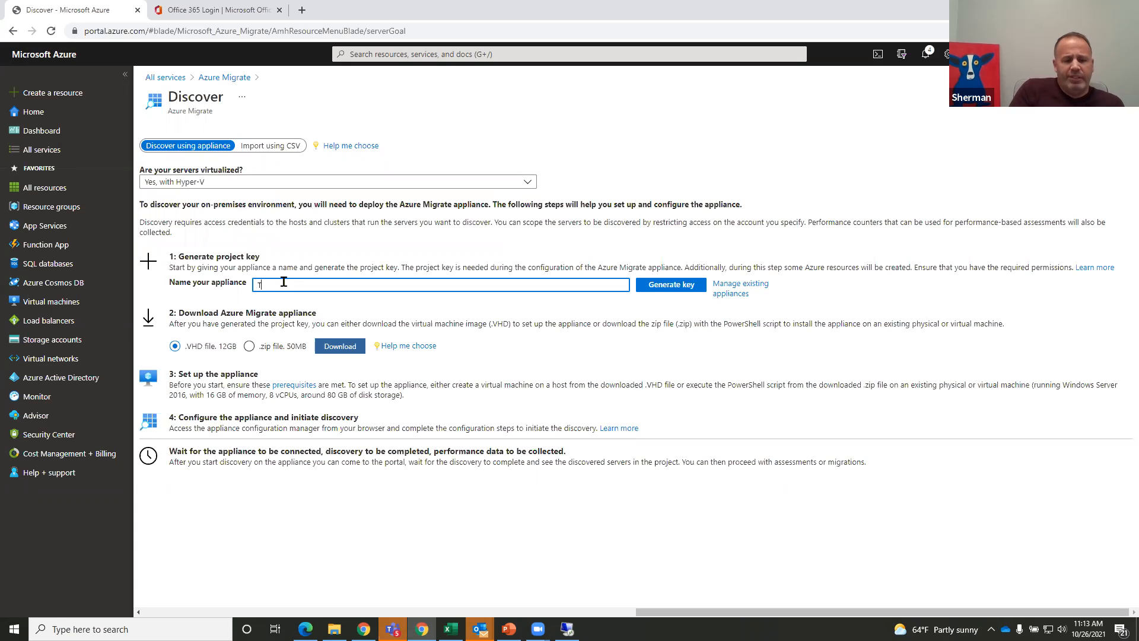
type("est appliance")
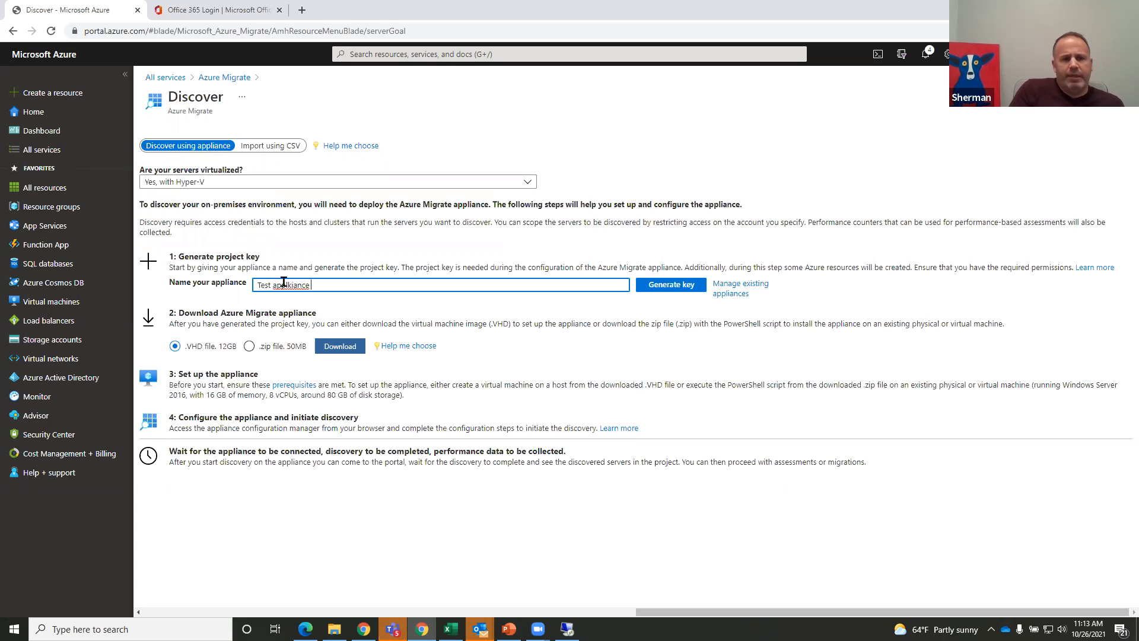
key("BackSpace")
key("BackSpace")
key("BackSpace")
key("BackSpace")
key("BackSpace")
key("BackSpace")
key("BackSpace")
key("BackSpace")
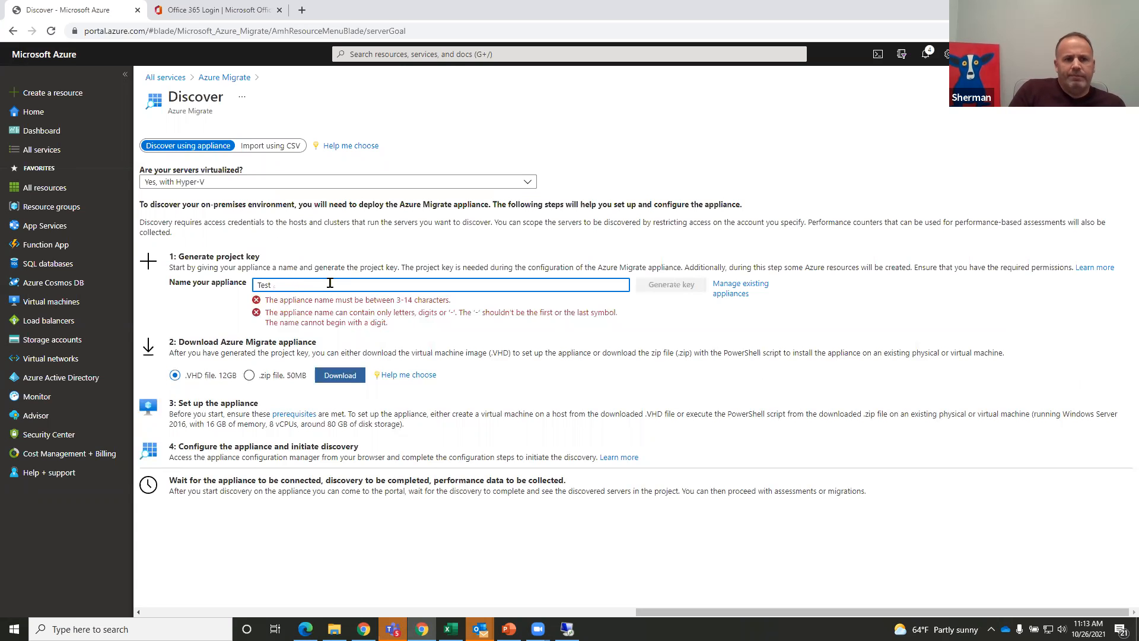
key("BackSpace")
key("BackSpace")
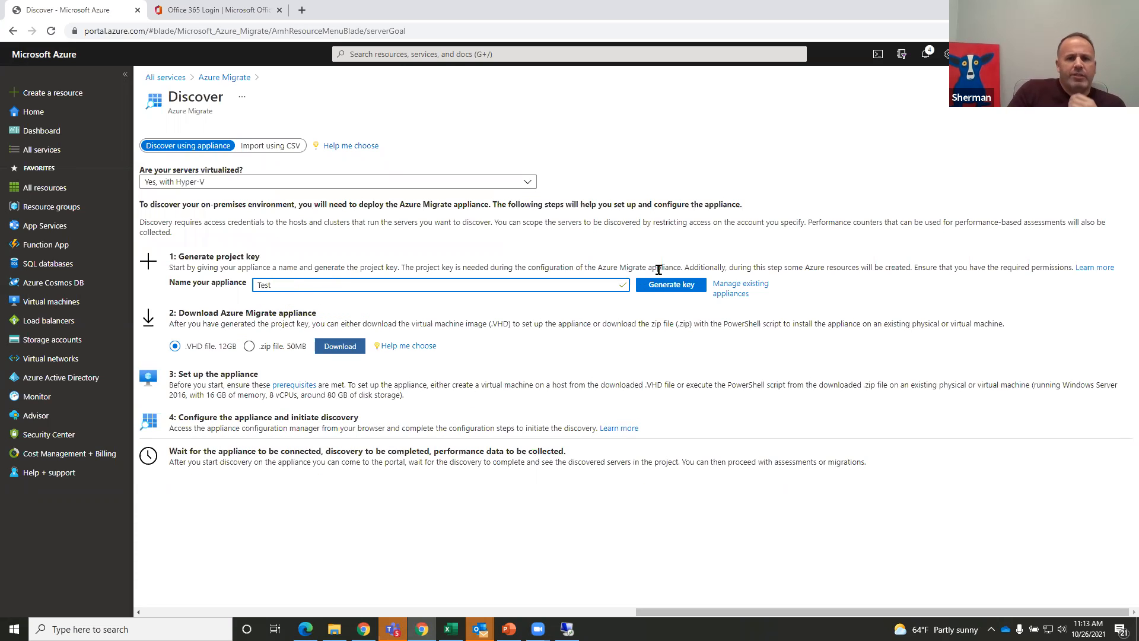
left_click(663, 288)
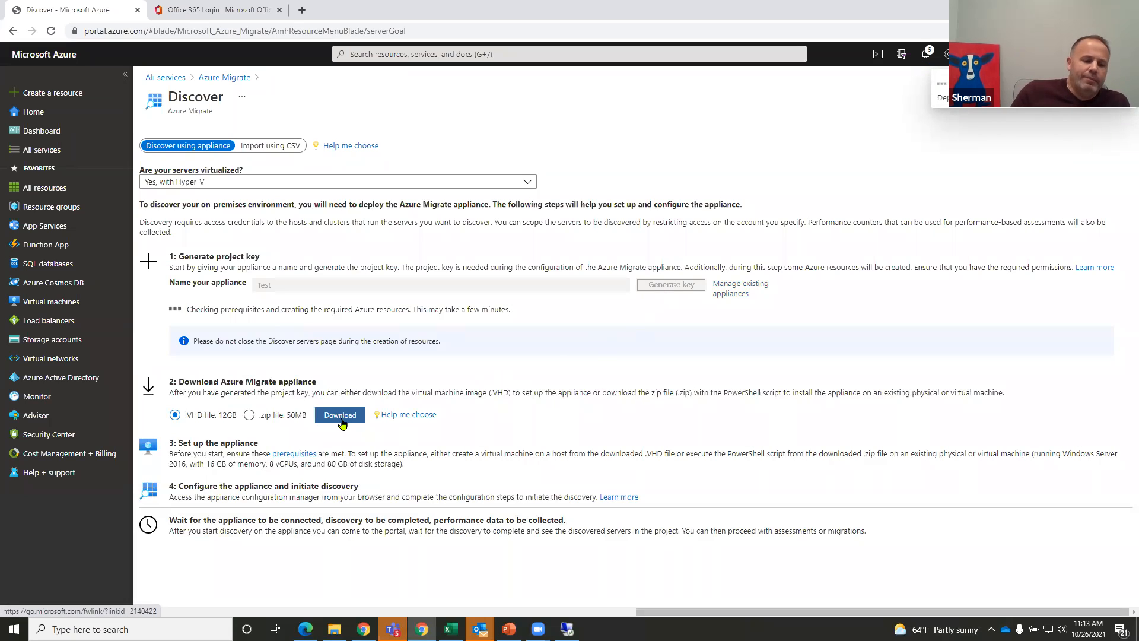
left_click(340, 415)
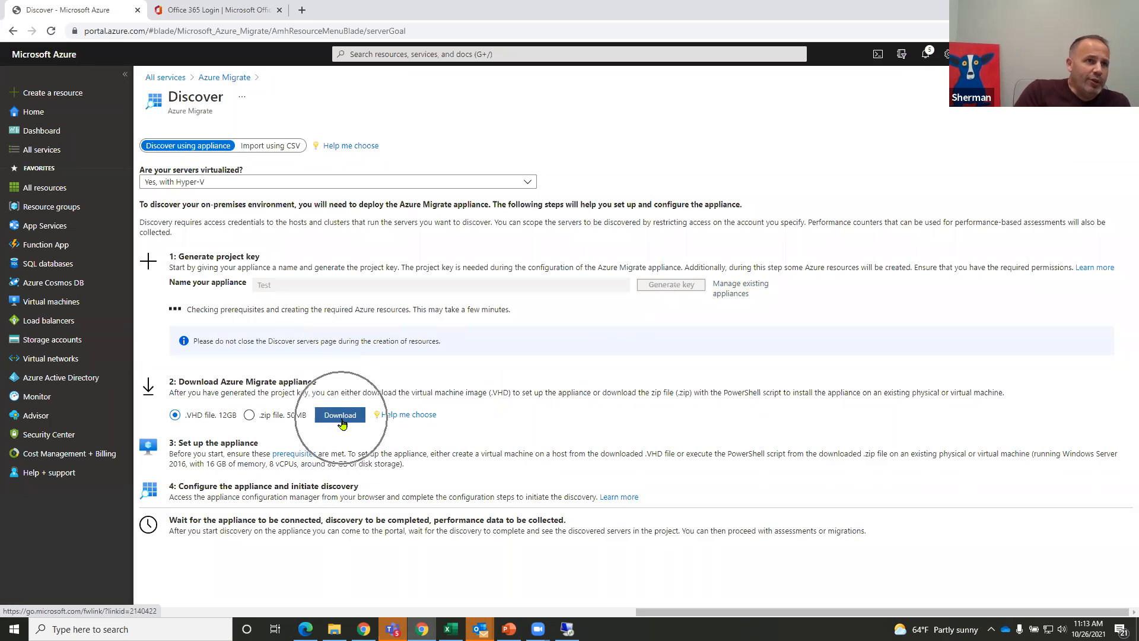
key("ctrl")
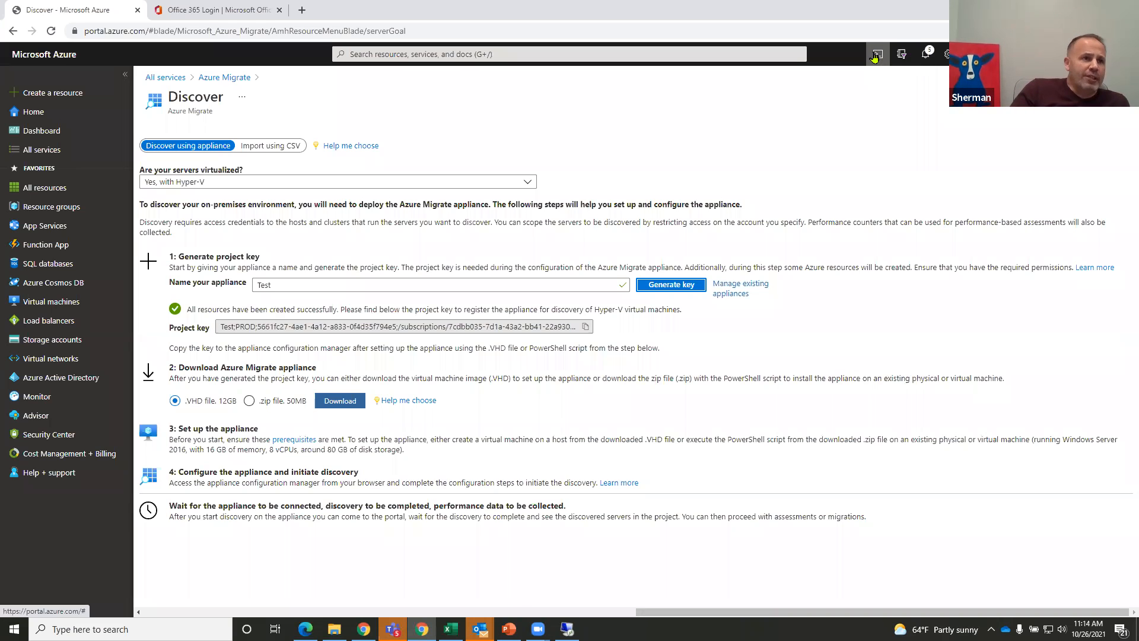
Open Cloud Shell and dismiss its storage setup without creating storage.
left_click(874, 57)
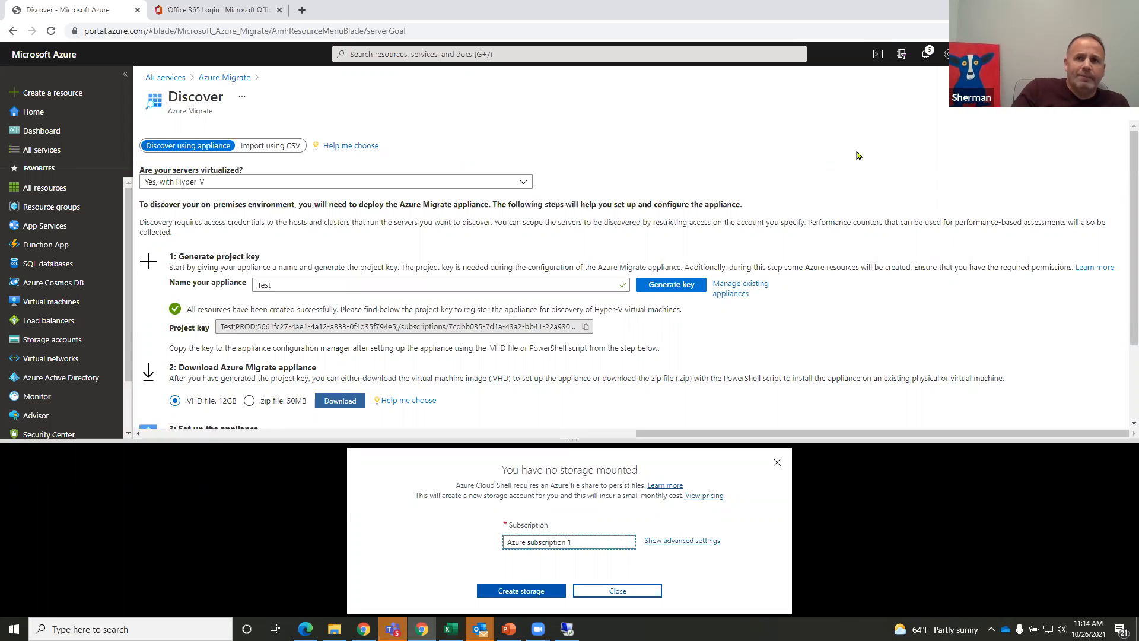
left_click(778, 464)
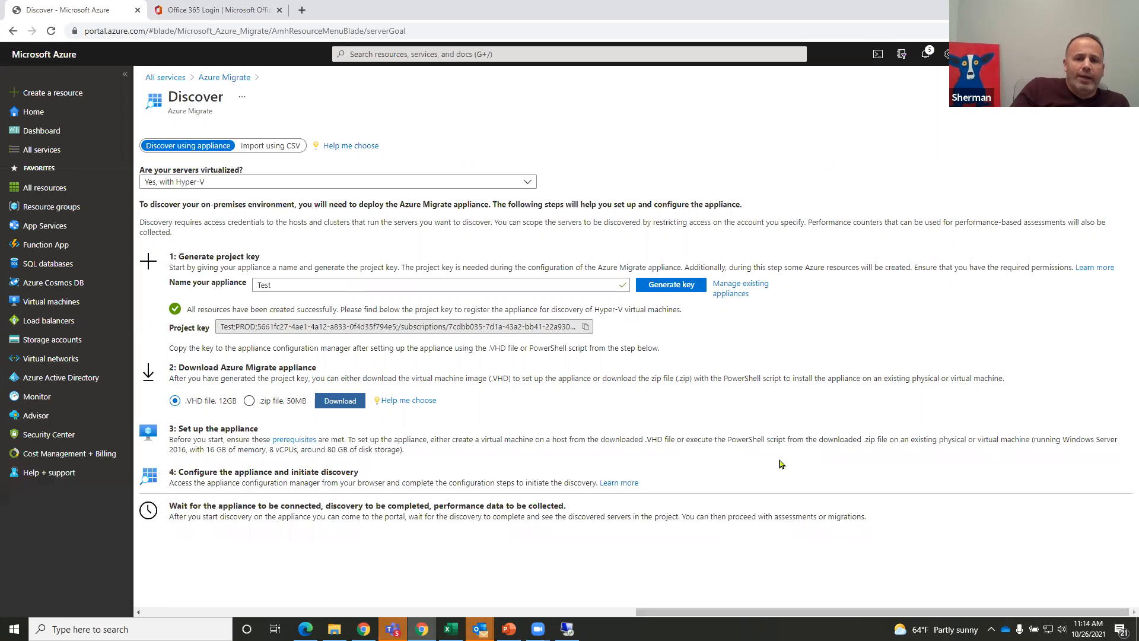